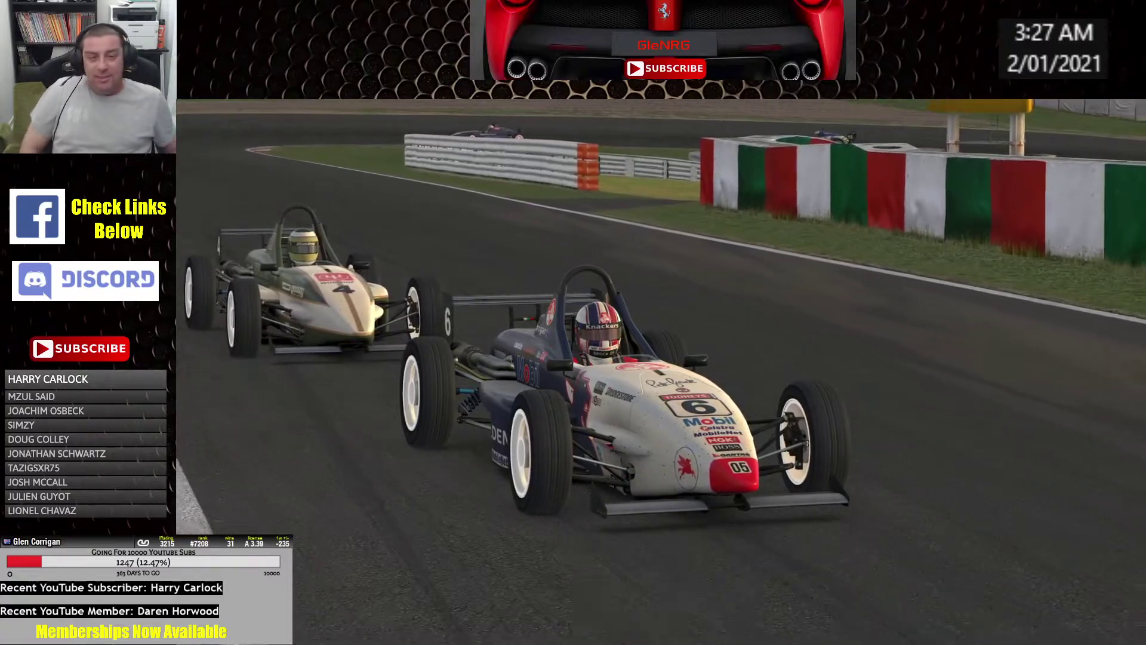
Bring up the replay controls, fast-forward the Suzuka replay while following car 6, and pause it
key("space")
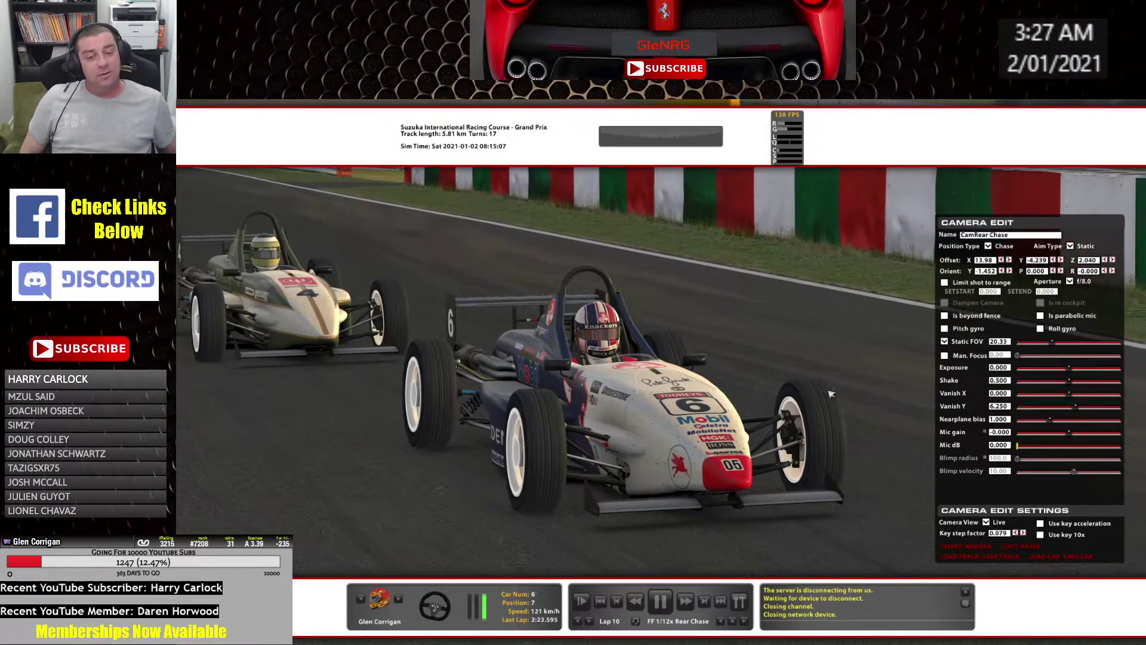
left_click(686, 603)
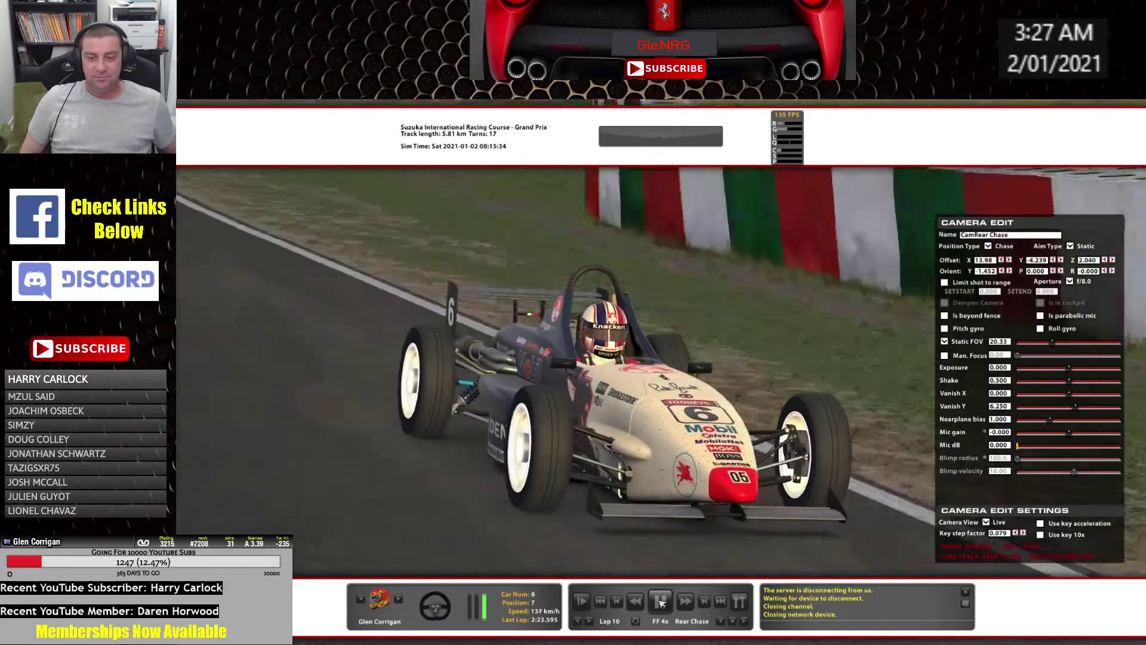
left_click(661, 603)
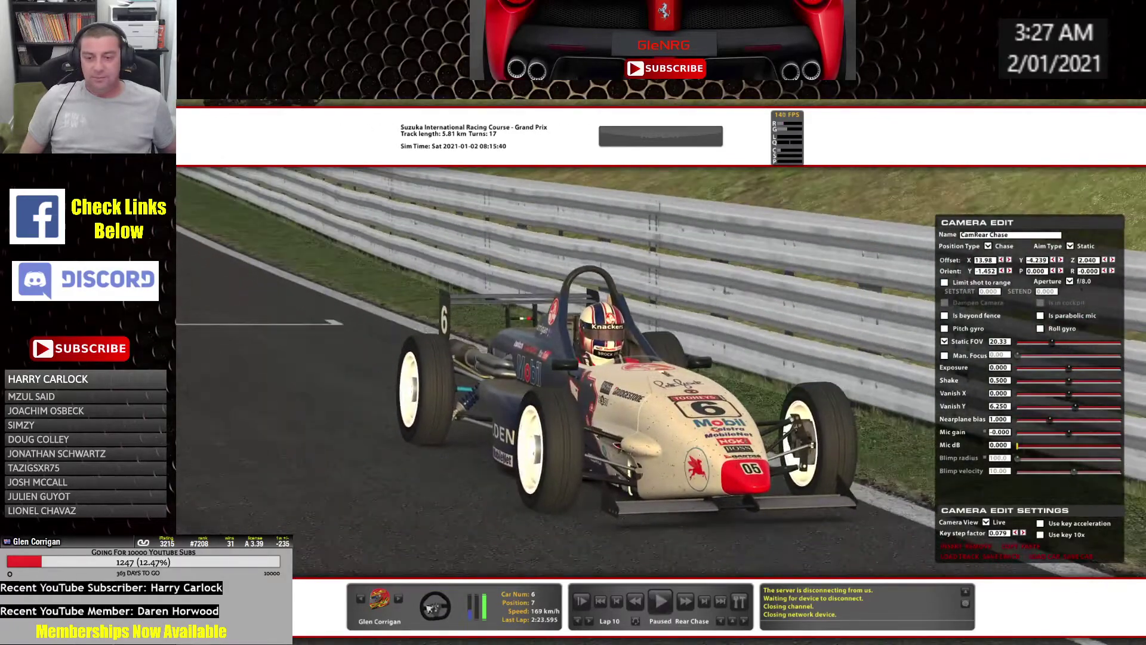
Switch the replay focus to car 4, run it on in slow motion and fast-forward, and pause at lap 10 sim time 08:15:54
left_click(399, 600)
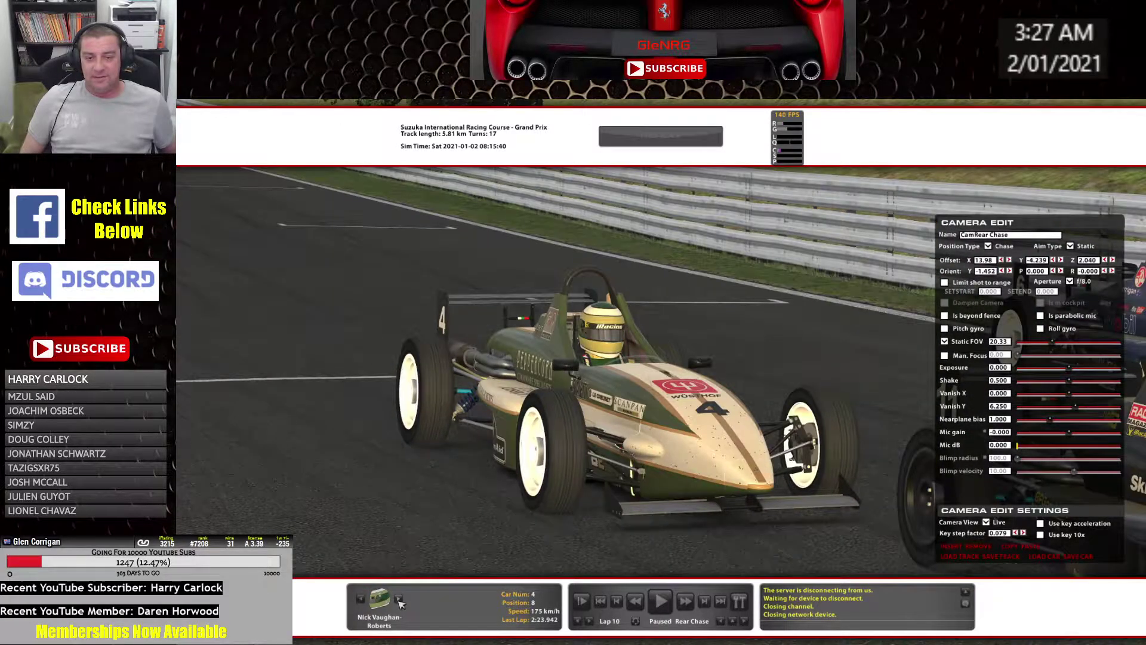
left_click(663, 602)
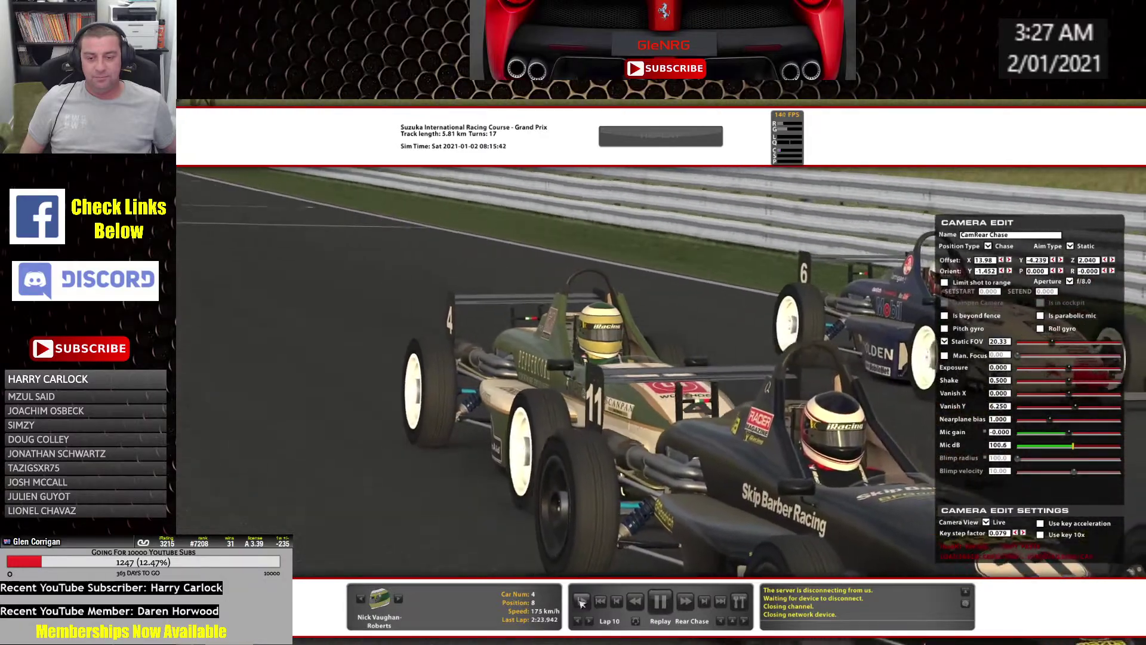
left_click(582, 602)
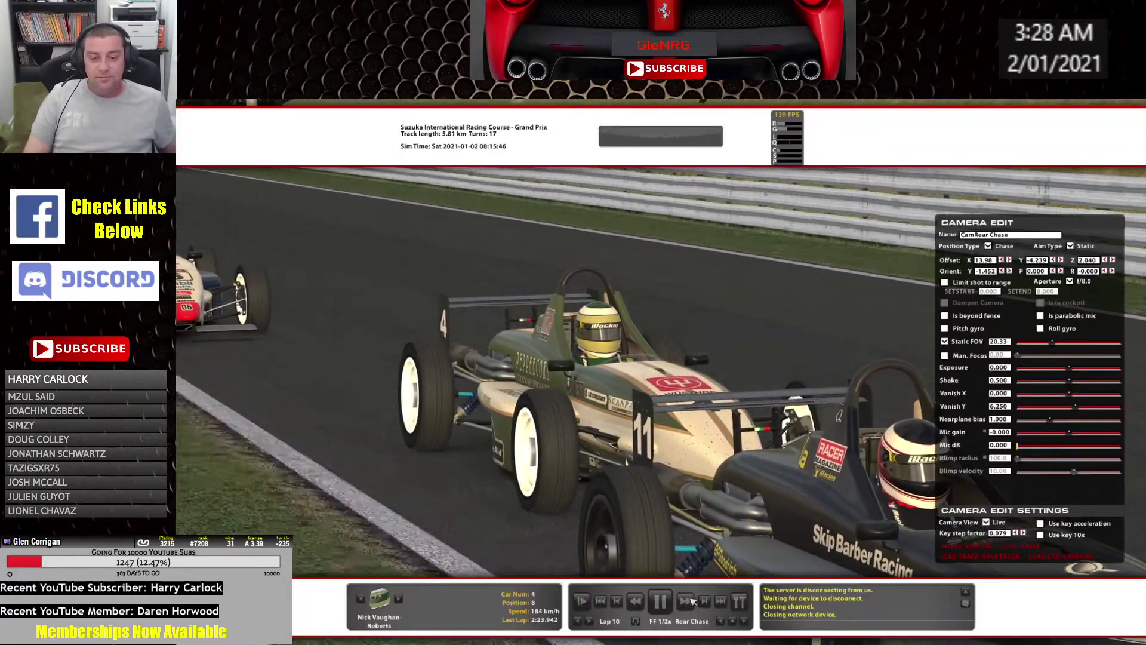
left_click(687, 601)
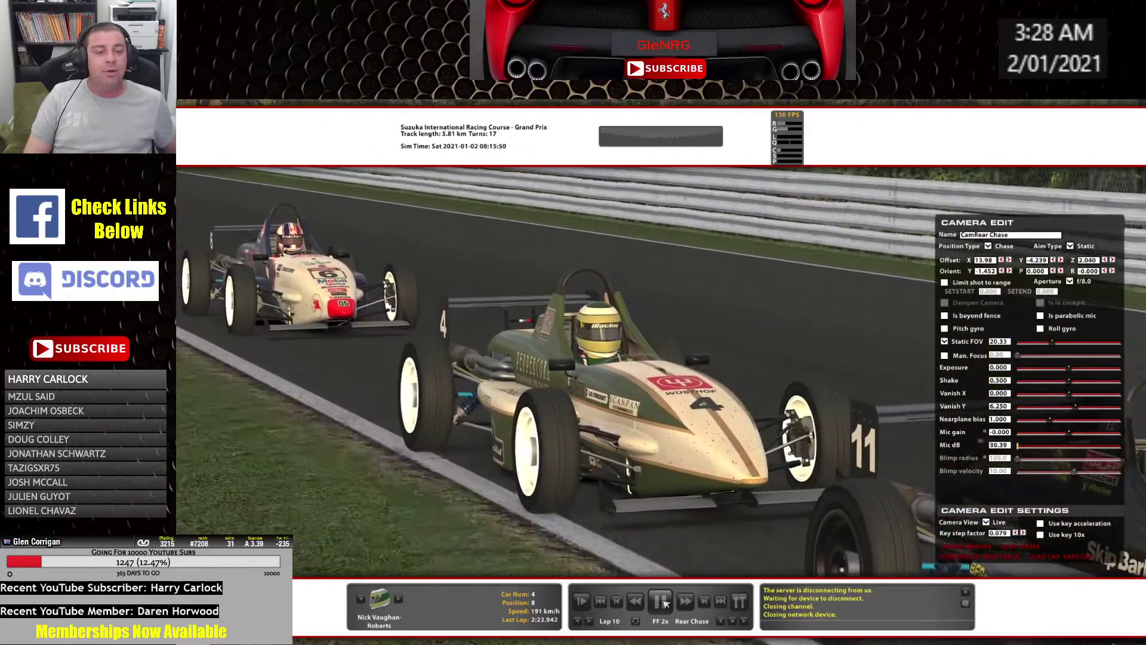
left_click(664, 602)
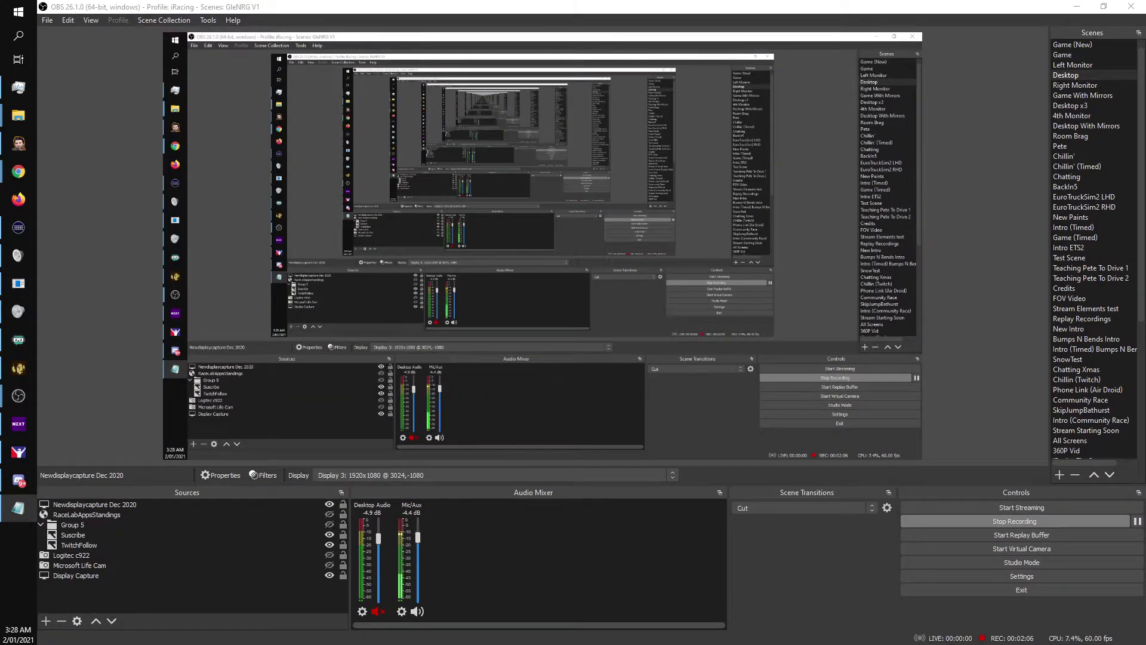
In OBS, set the display capture source to Display 4: 1920x1080 @ 3840,0
left_click(420, 477)
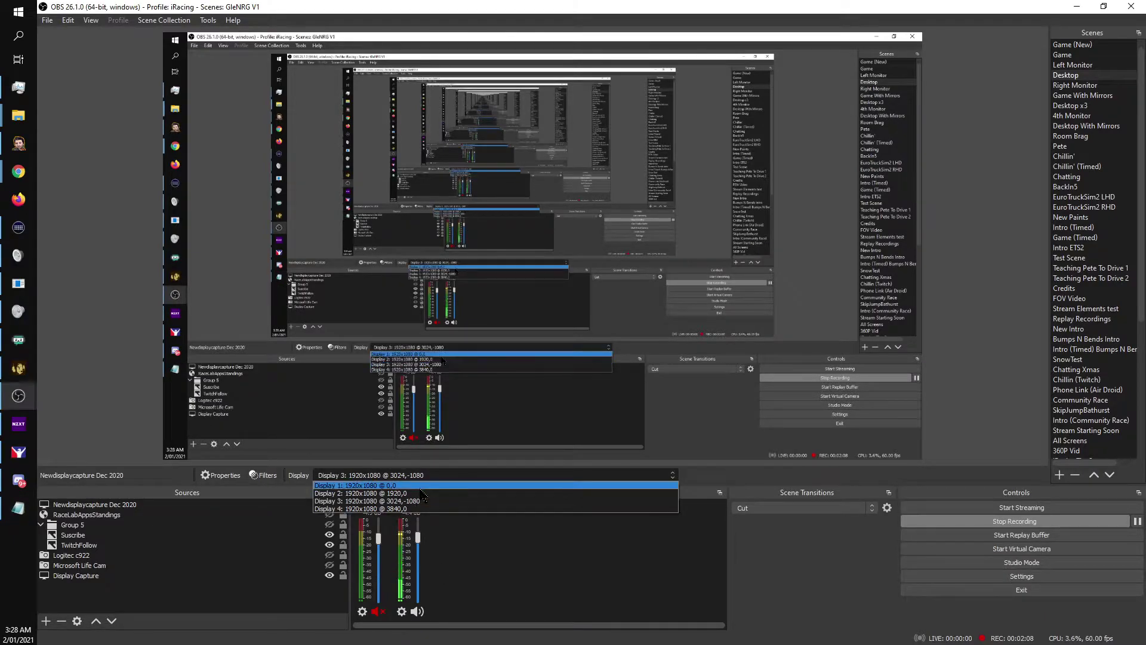
left_click(421, 509)
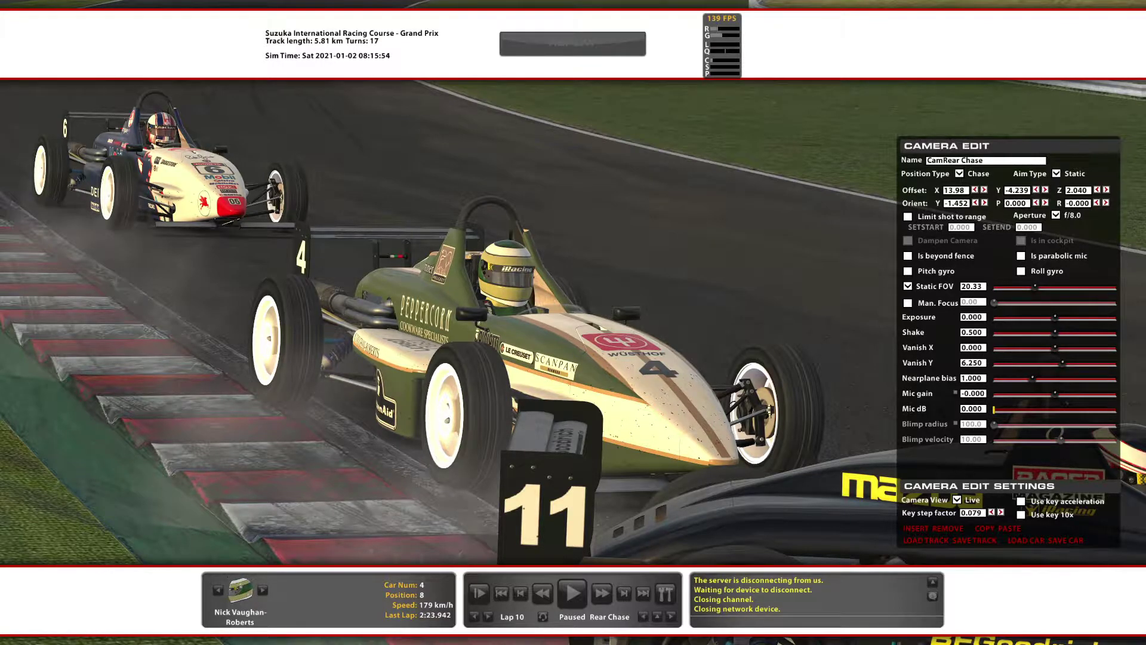
Back in iRacing, hide the replay interface to check the clean shot of the crash, and bring the interface back
key("space")
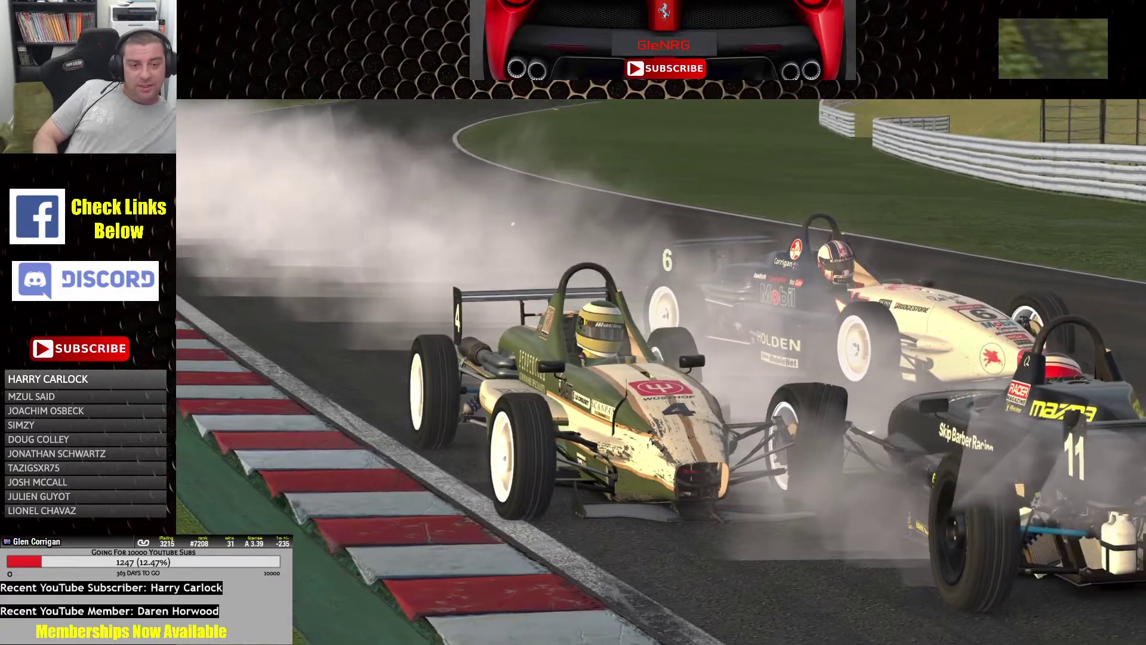
key("KP_Enter")
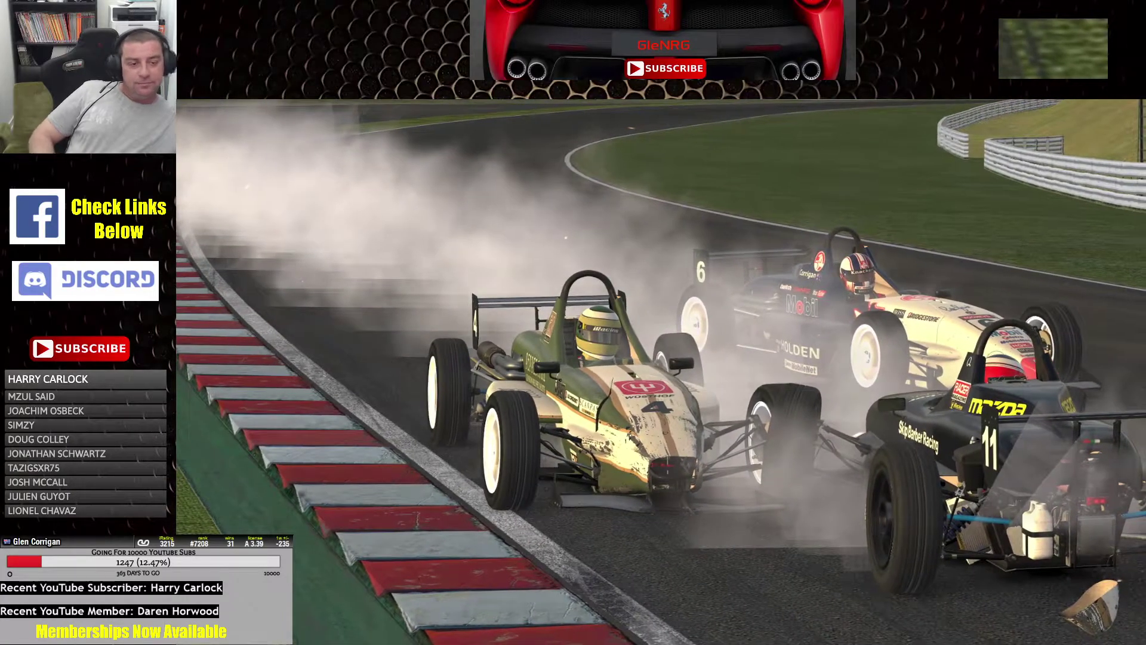
key("space")
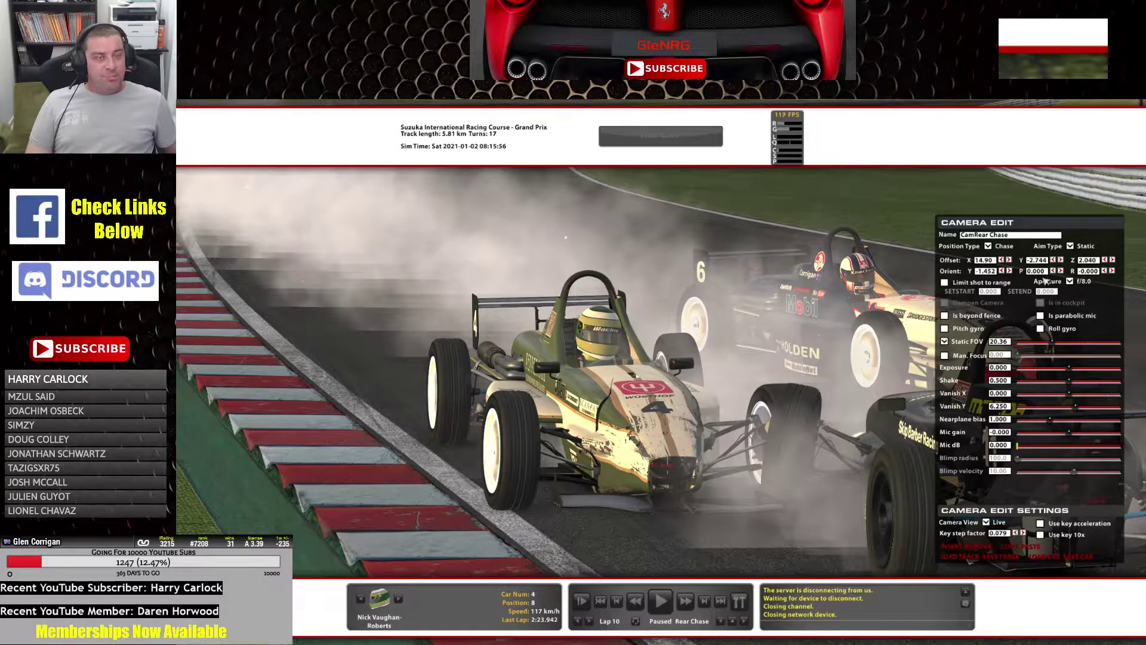
Nudge the Rear Chase camera's Y offset to -2.674 and keep its aim type at Static
left_click(1053, 260)
left_click(1061, 261)
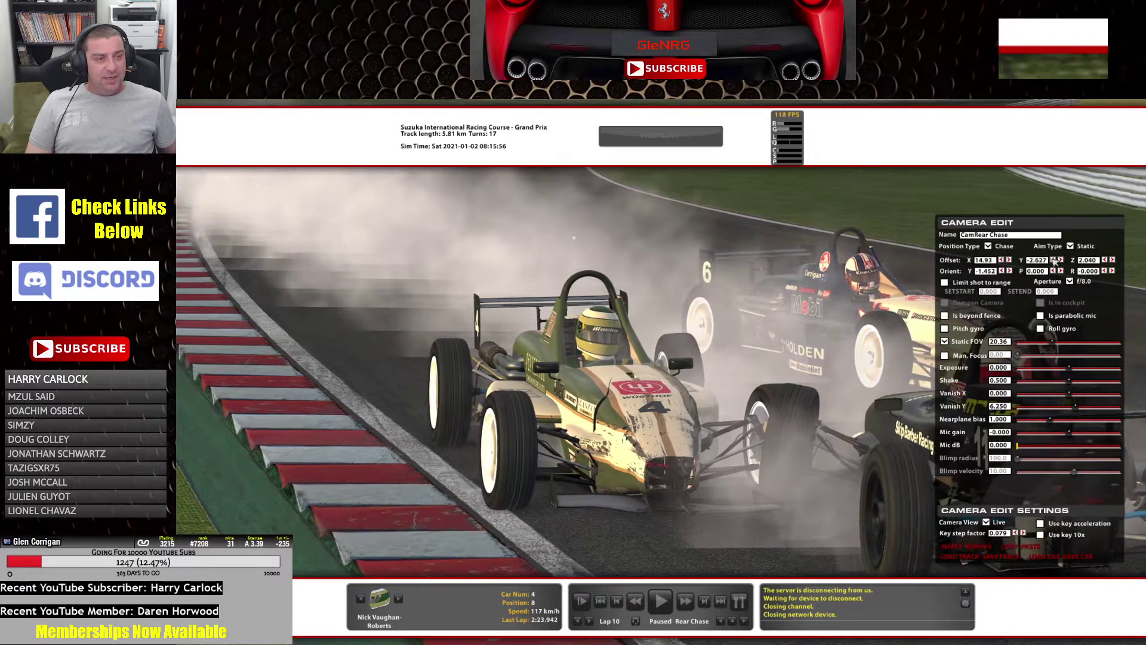
left_click(1076, 249)
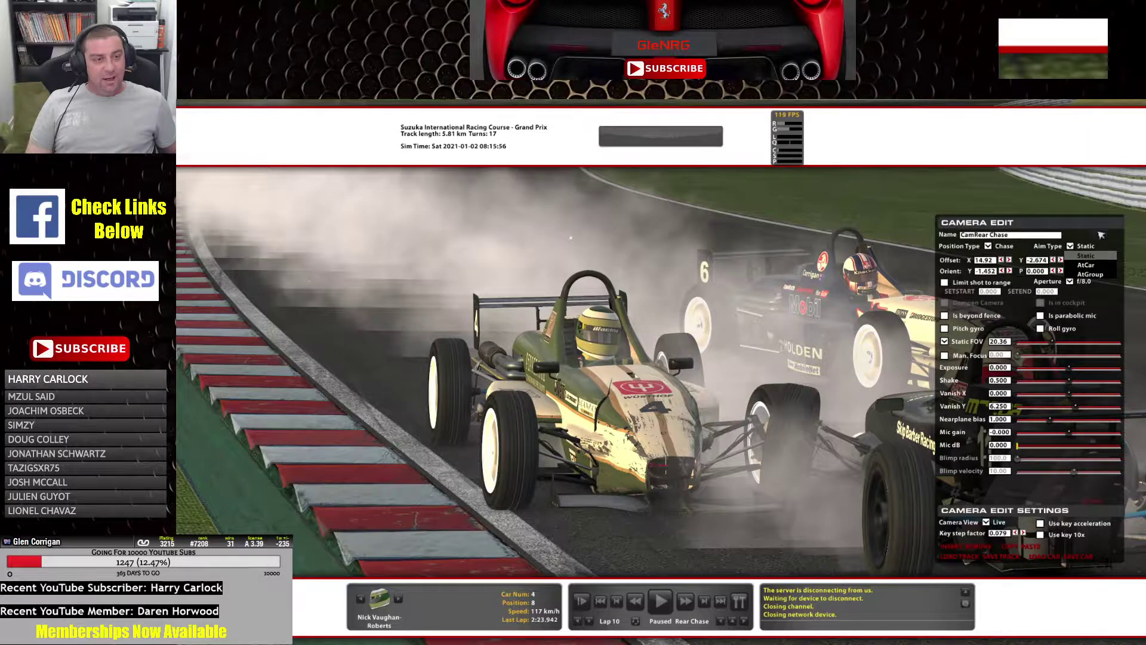
left_click(1087, 245)
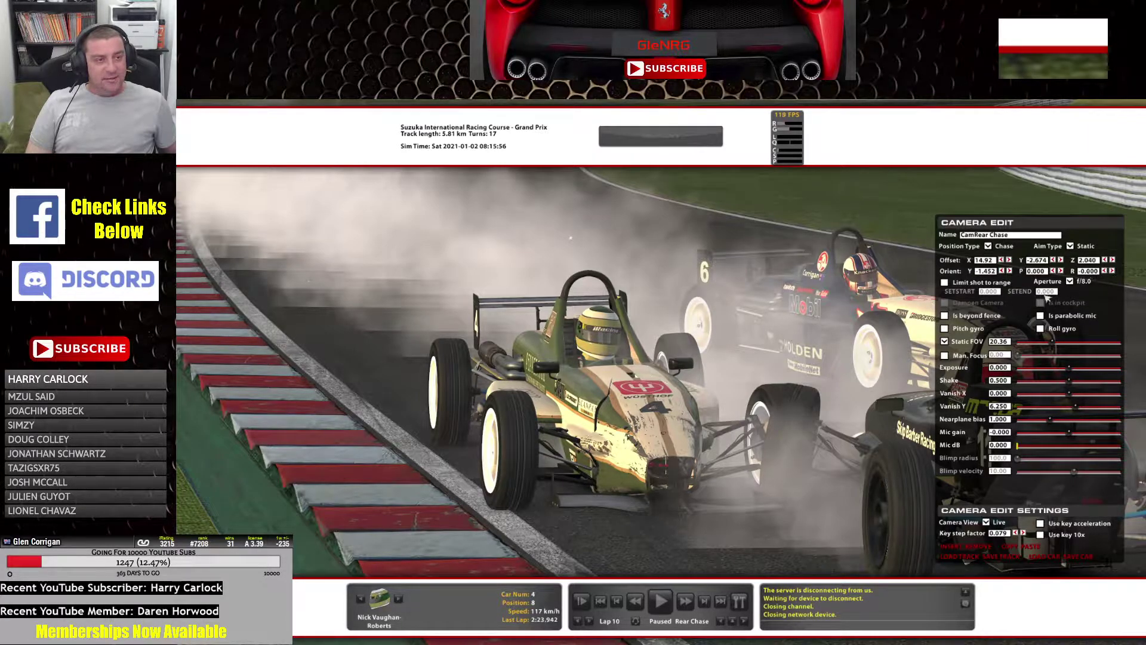
Swing the camera's Y orientation back and forth between about -0.9 and -2.05 to shift the cars within the frame
left_click(1008, 271)
left_click(1009, 271)
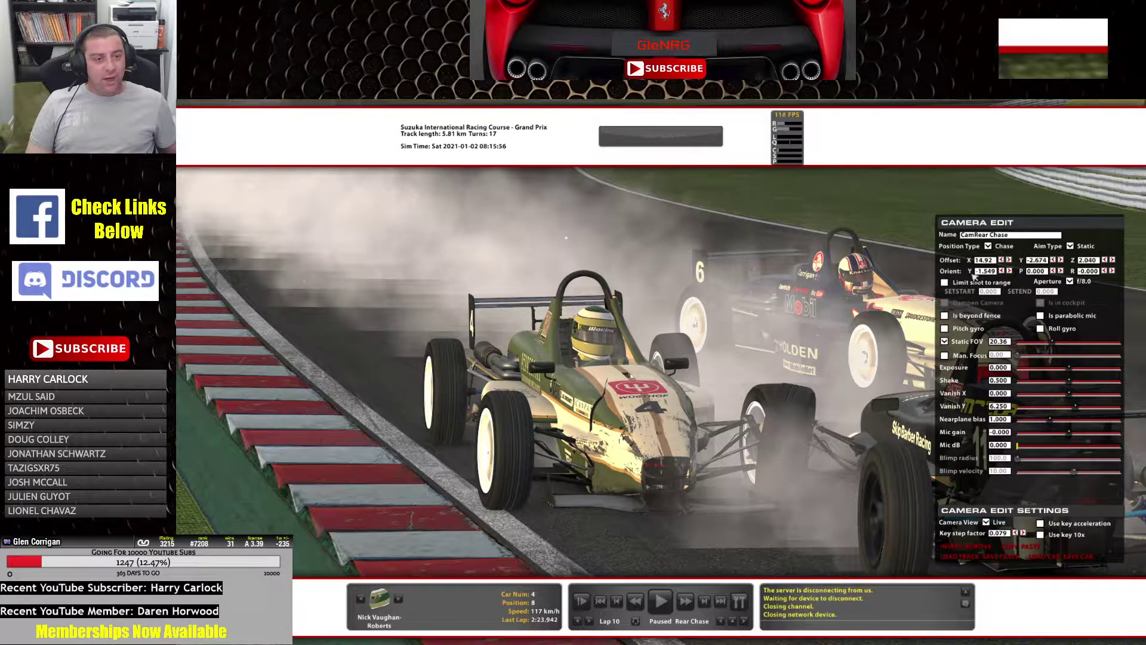
left_click(1009, 271)
left_click(1008, 271)
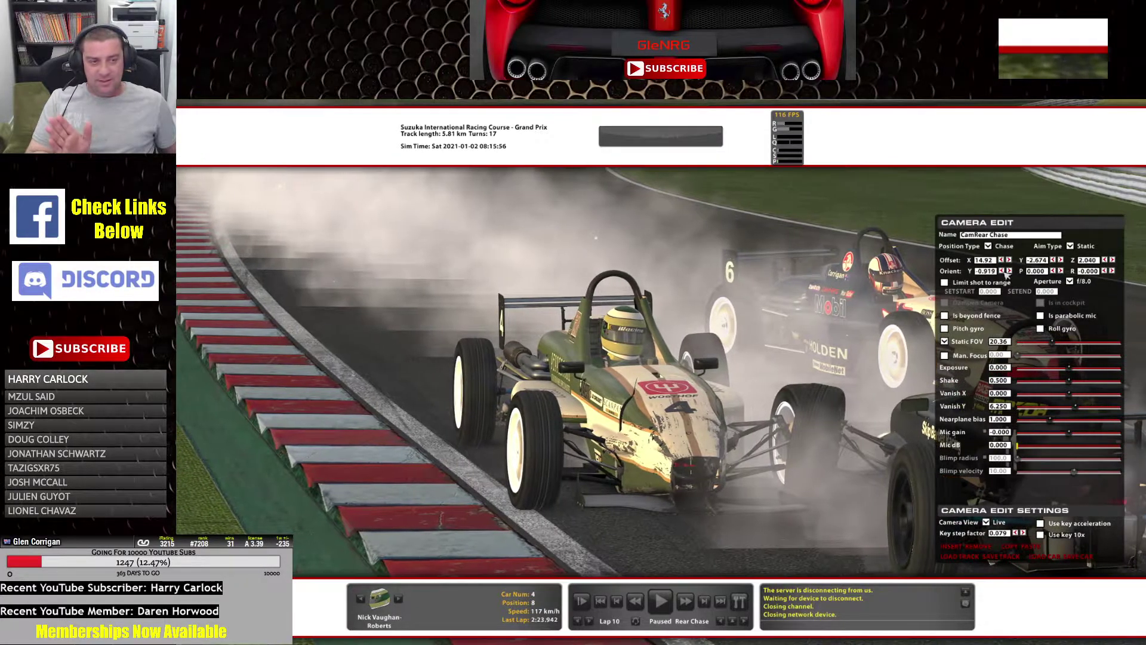
left_click_drag(1009, 271, 1009, 271)
left_click(1009, 271)
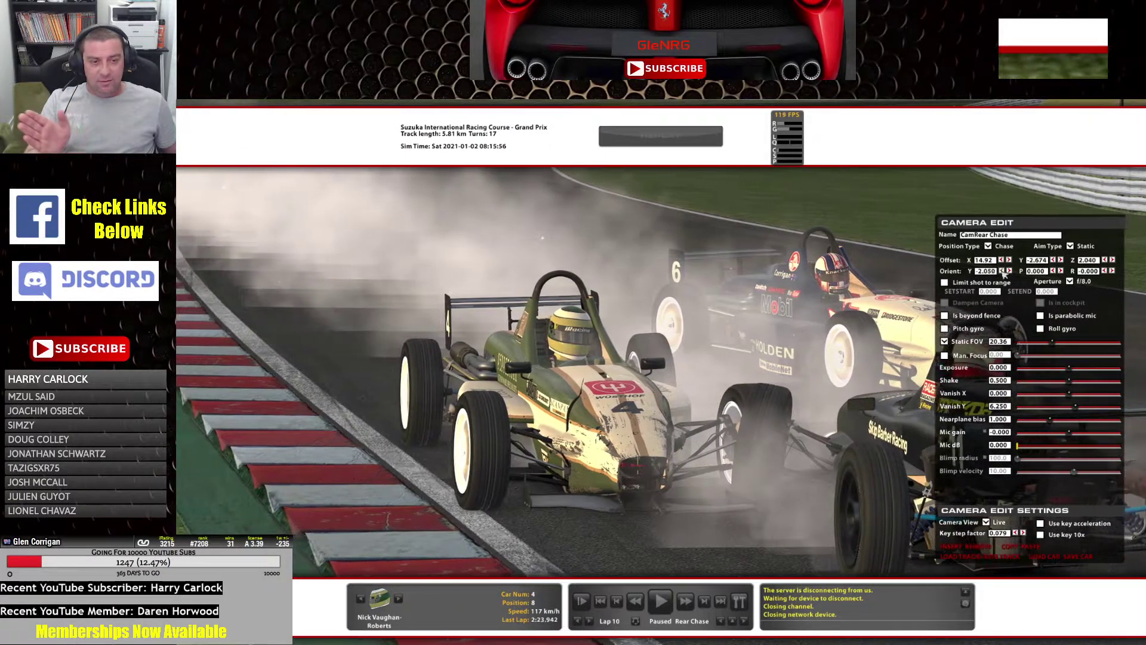
left_click_drag(1011, 271, 1011, 271)
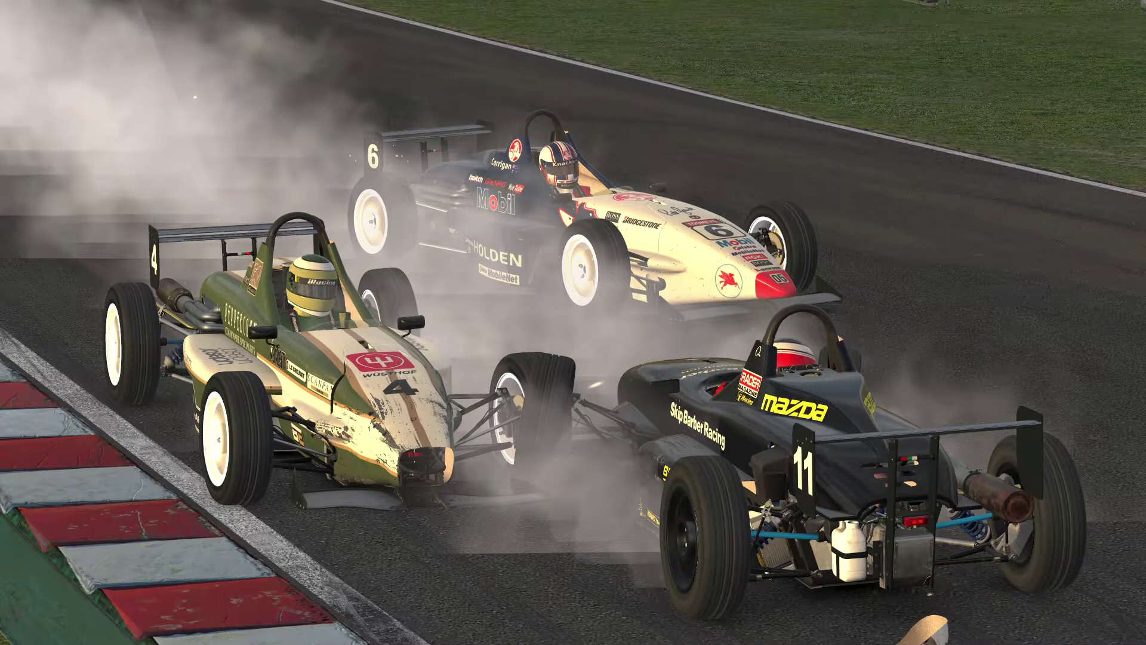
Show the replay interface again and switch to the File Explorer windows for OBS Scratches, Thumbnails and VLC Snapshots
key("space")
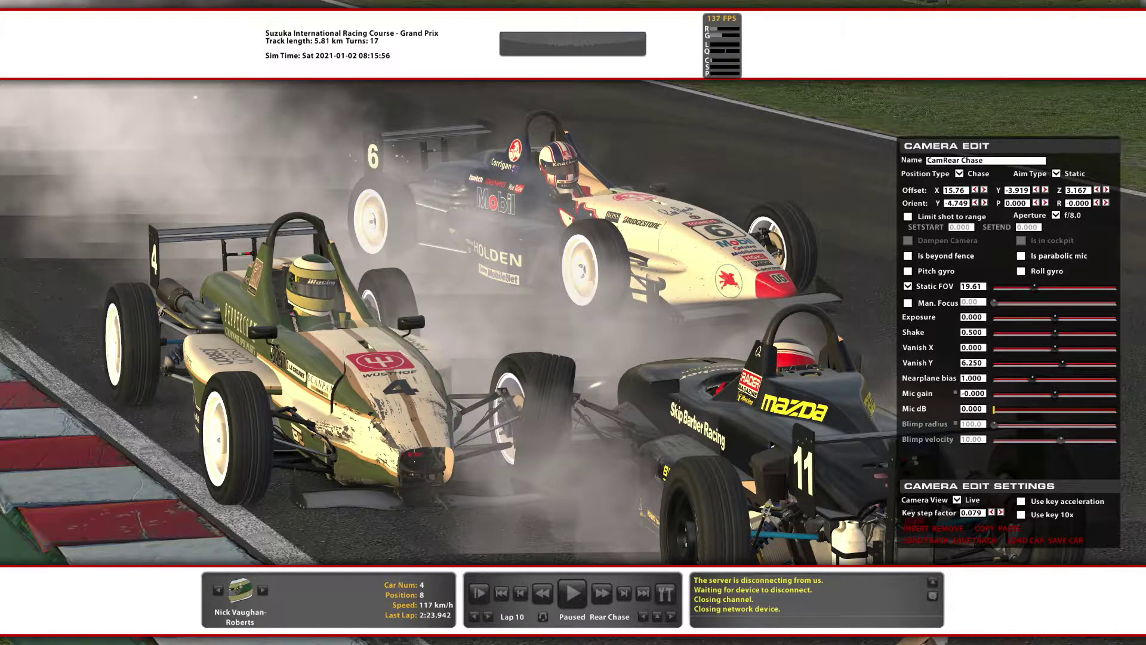
key("alt+Tab")
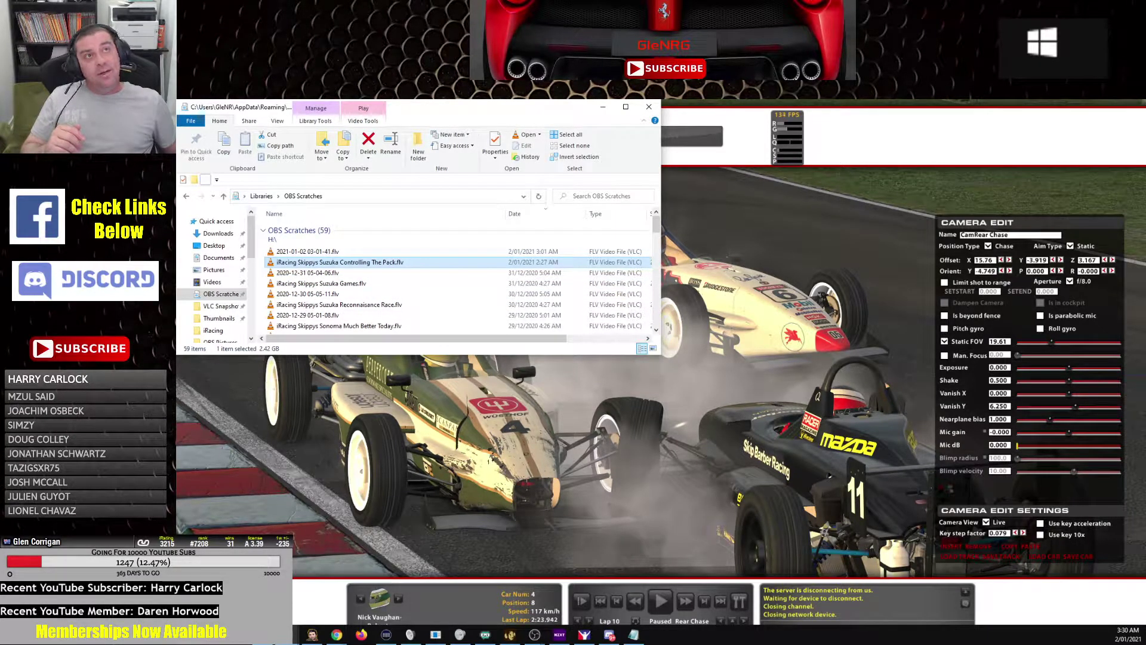
key("alt+Tab")
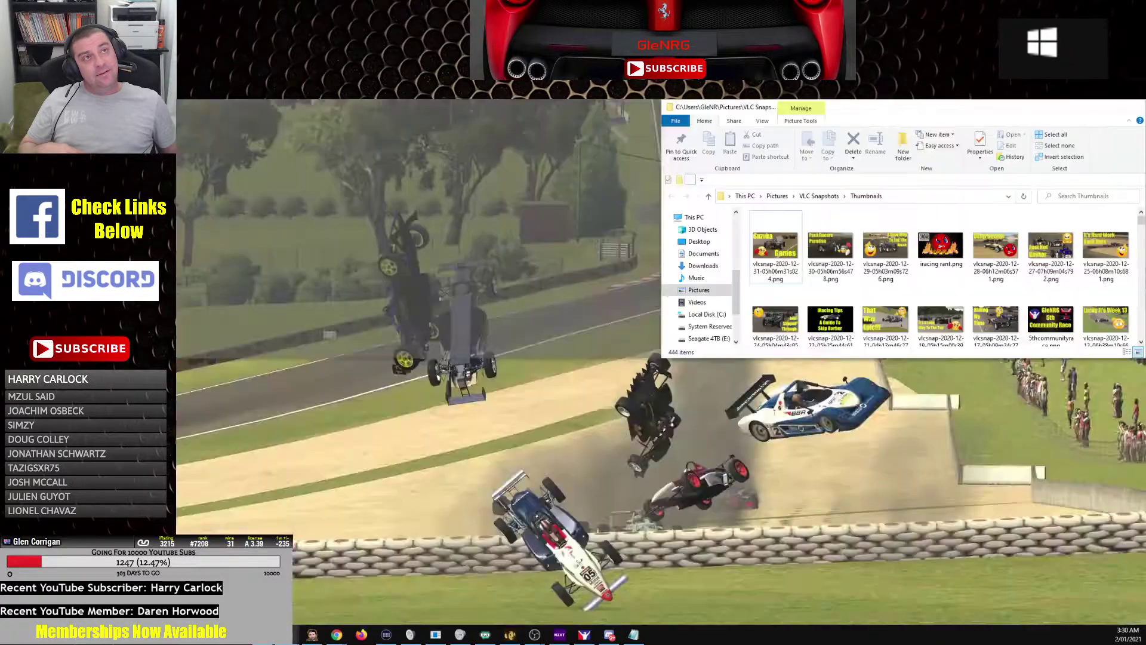
left_click(239, 588)
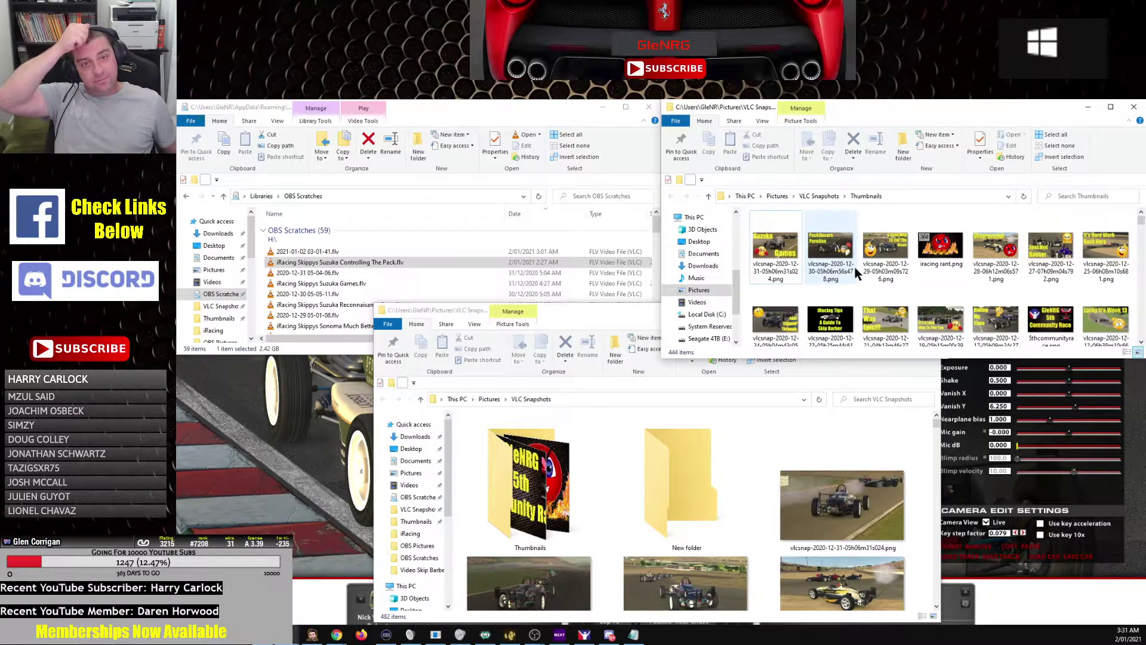
Open the OBS Pictures folder in a new window and browse through its smiley images
scroll(714, 273, "up", 2)
scroll(714, 274, "up", 1)
right_click(714, 264)
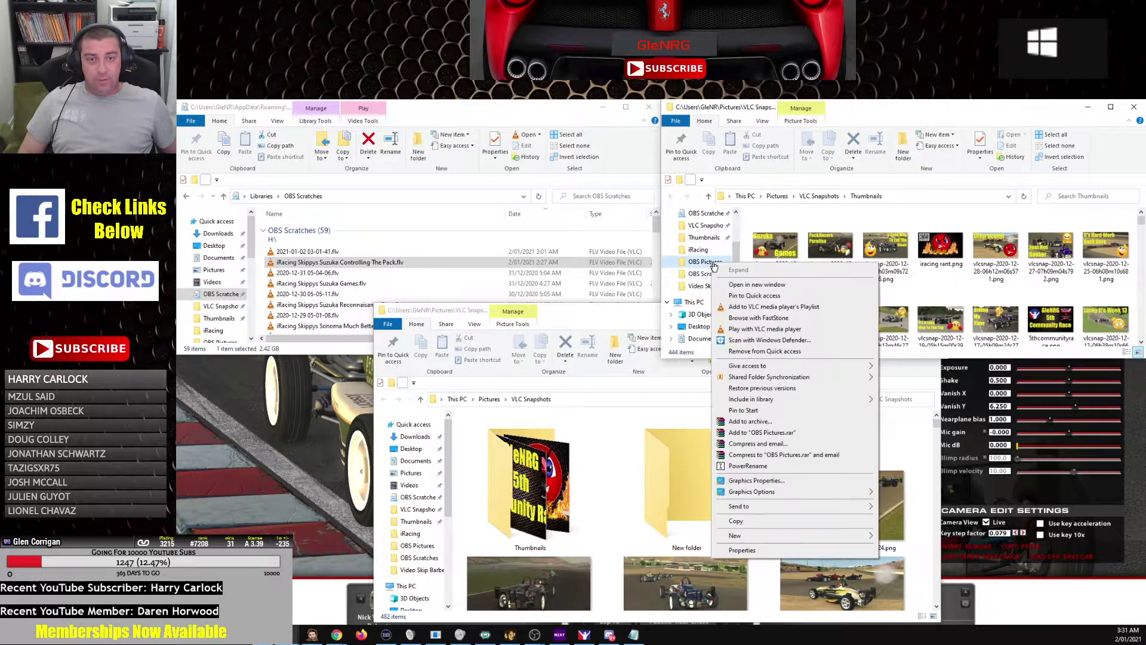
left_click(740, 284)
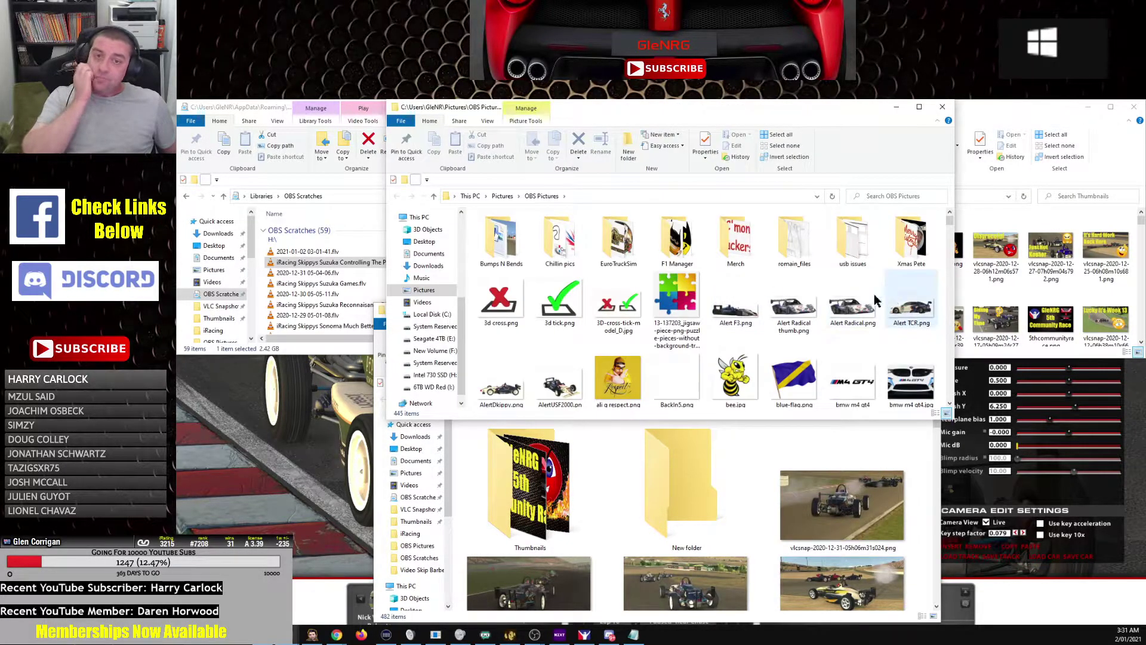
scroll(788, 279, "down", 1)
scroll(782, 280, "down", 3)
scroll(782, 280, "down", 10)
scroll(782, 280, "down", 10)
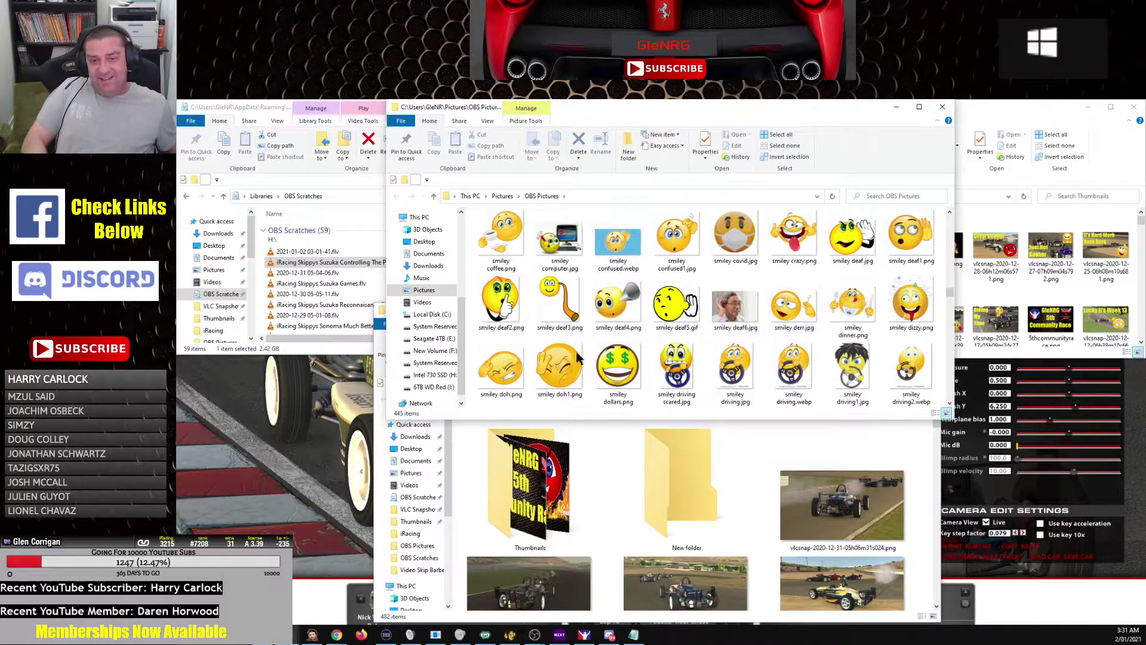
scroll(591, 340, "down", 2)
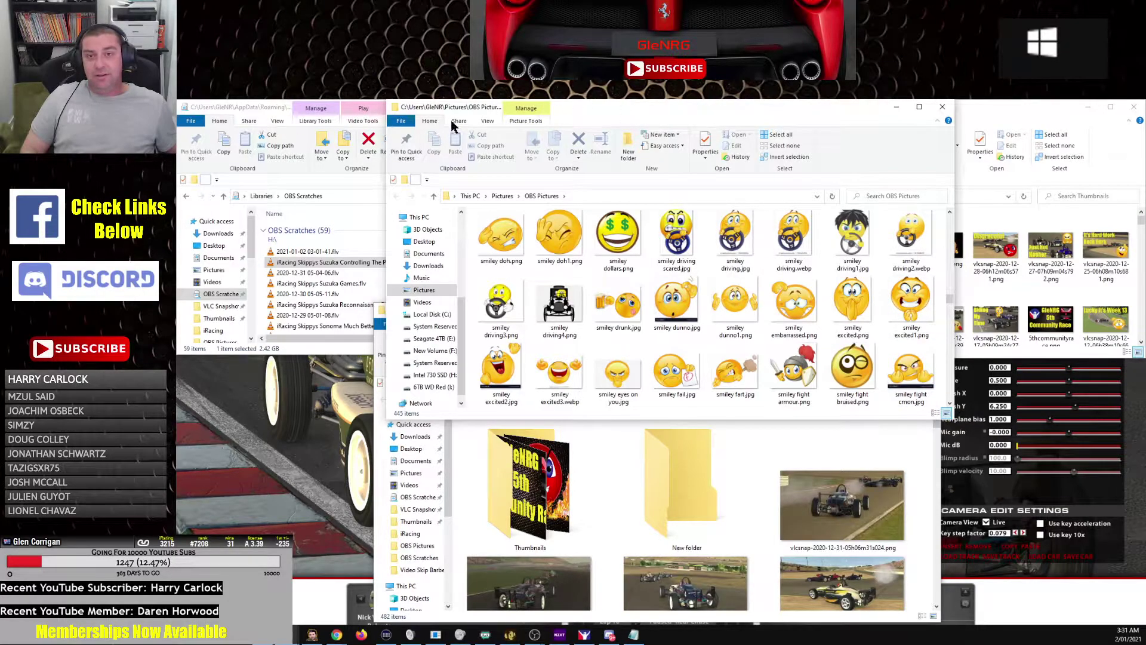
Bring the OBS Scratches window forward and check how its recordings are sorted
left_click(242, 104)
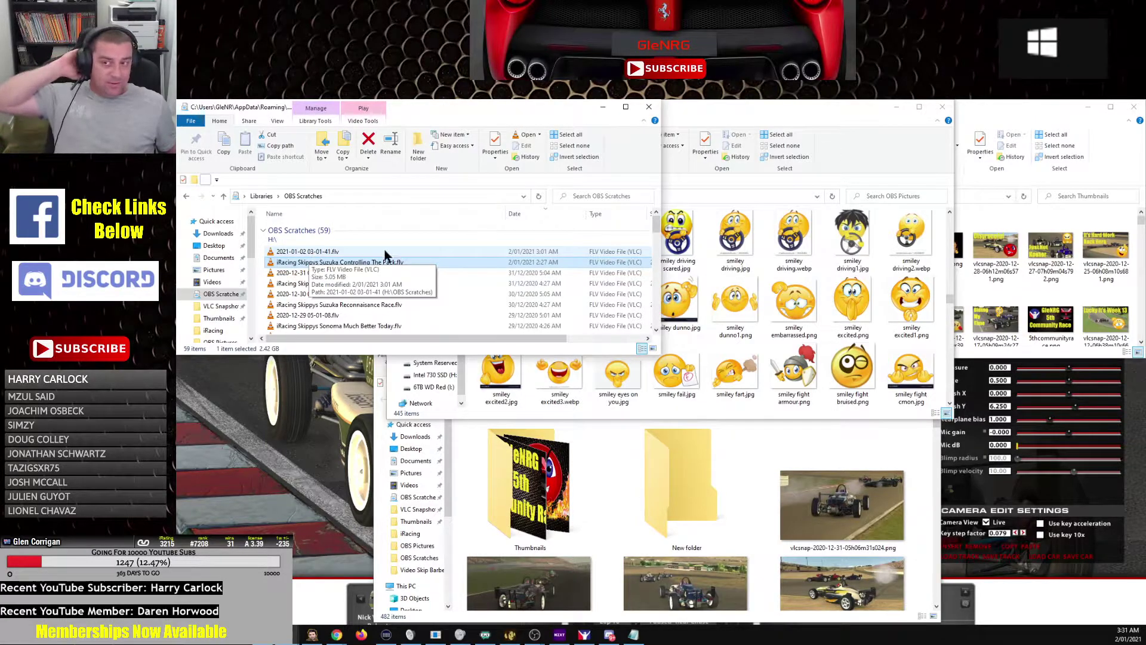
right_click(405, 247)
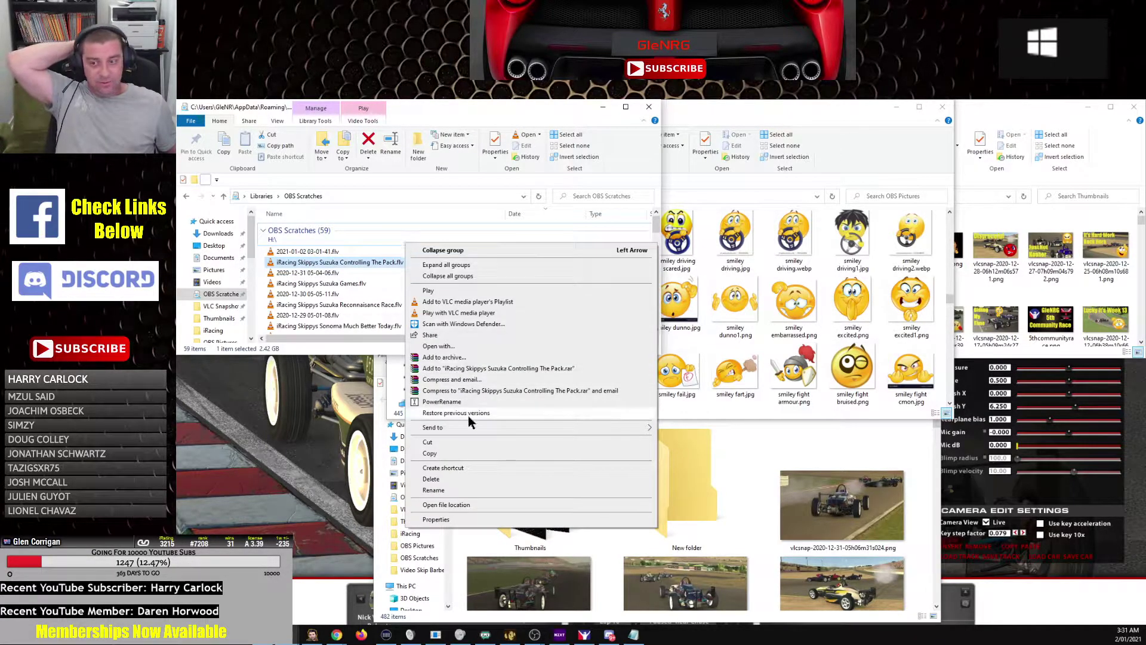
right_click(370, 278)
mouse_move(395, 307)
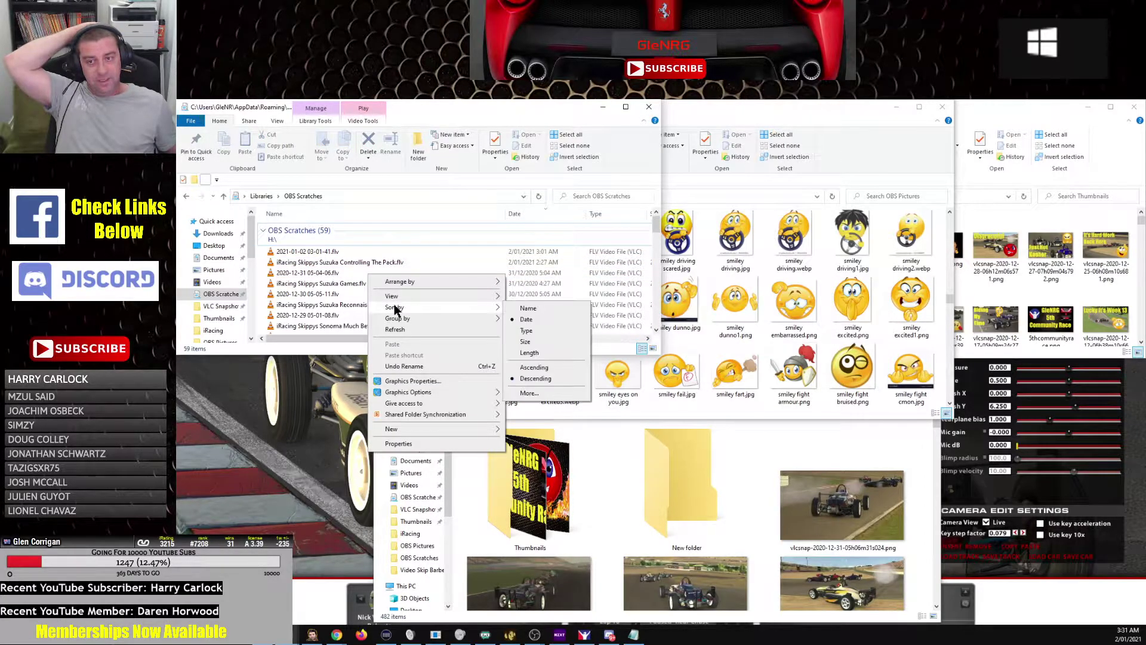
left_click(471, 114)
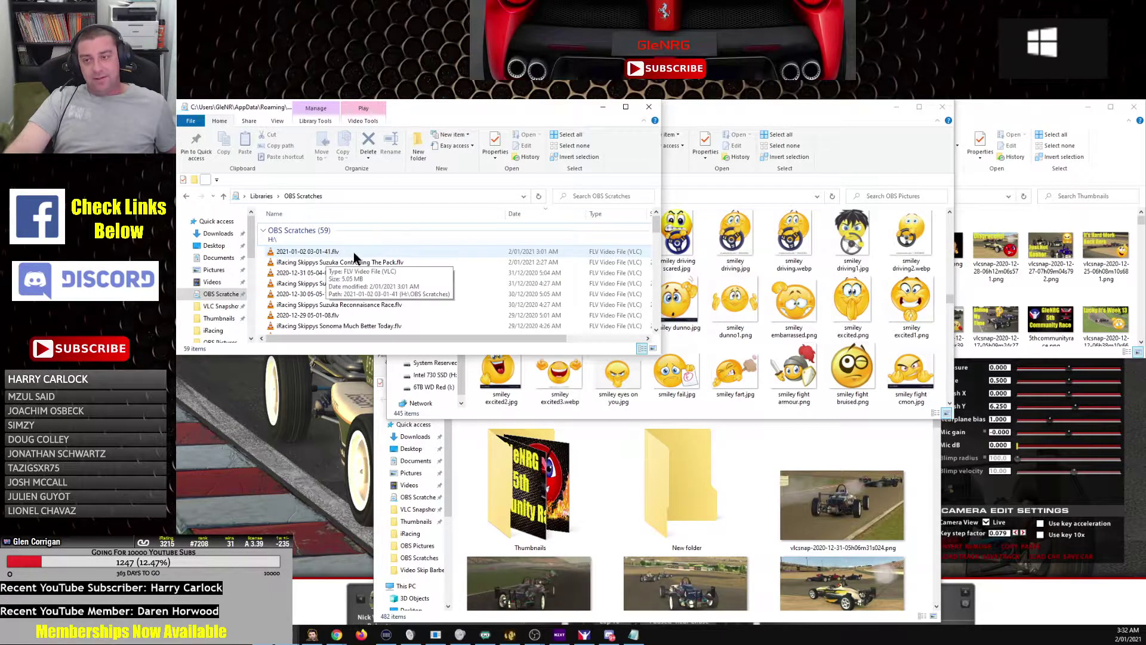
double_click(354, 253)
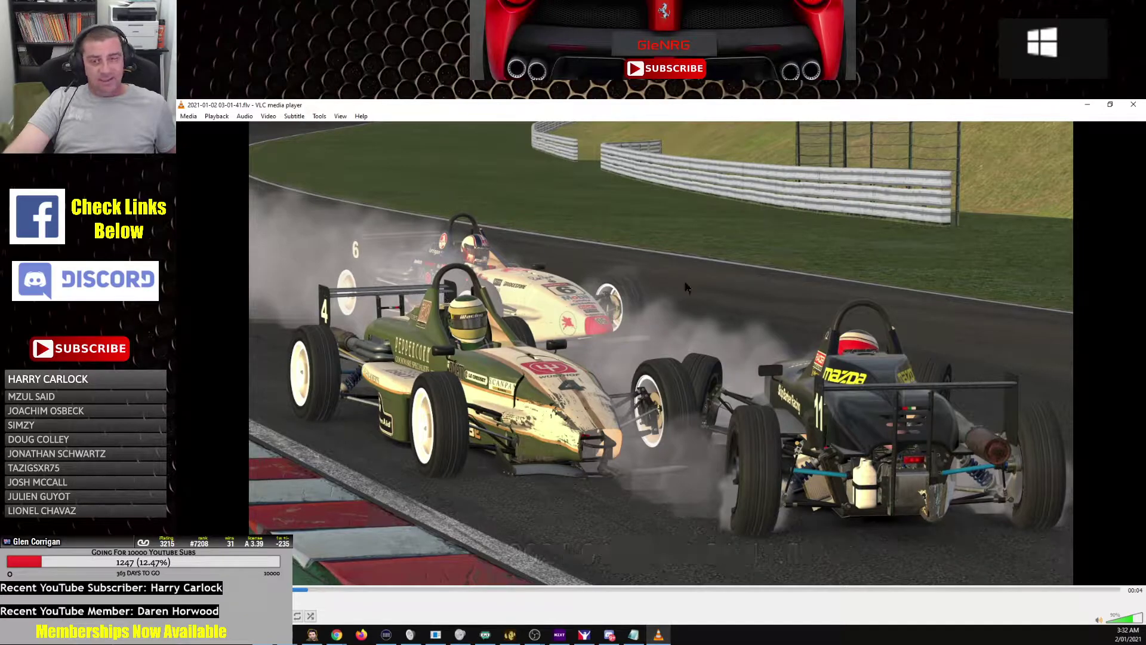
right_click(848, 193)
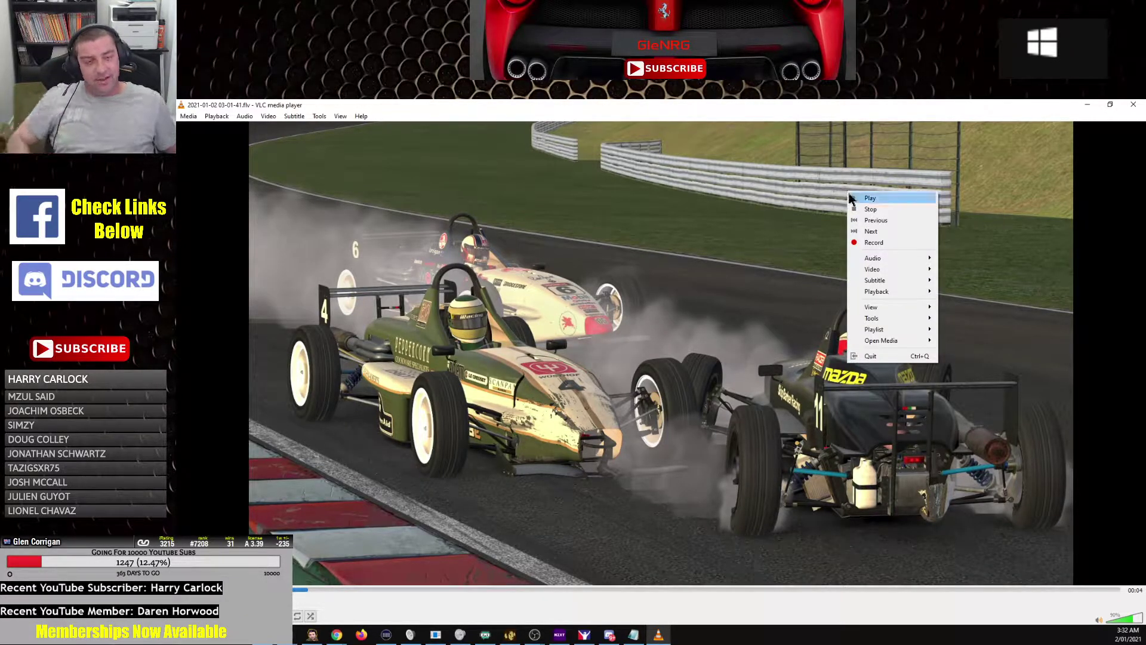
mouse_move(885, 270)
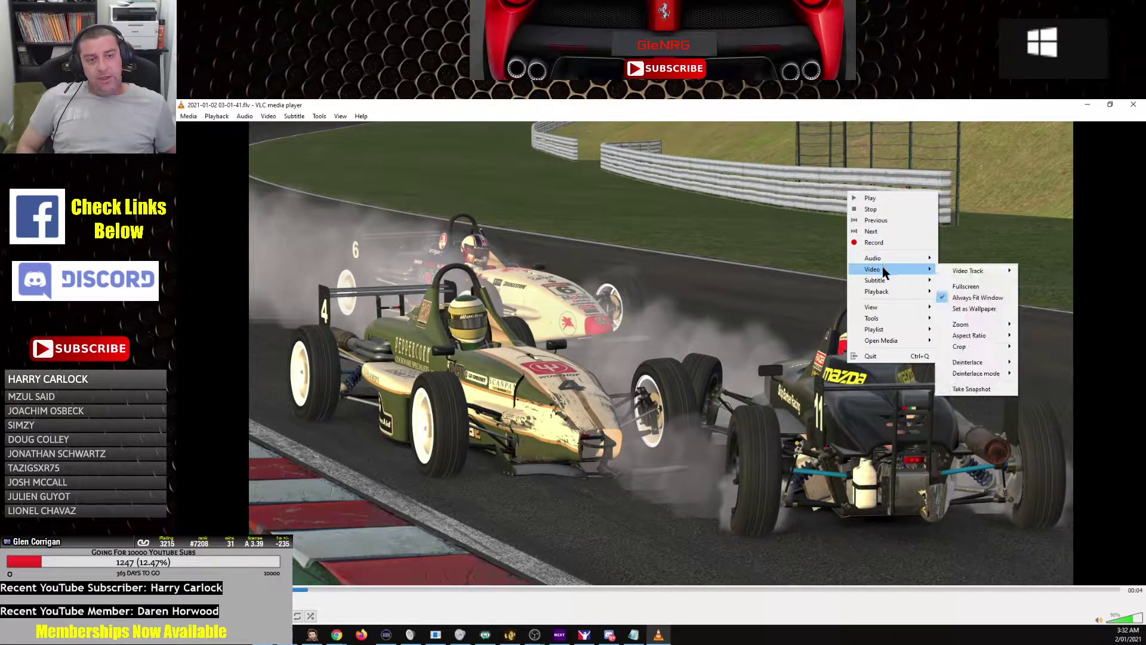
left_click(973, 389)
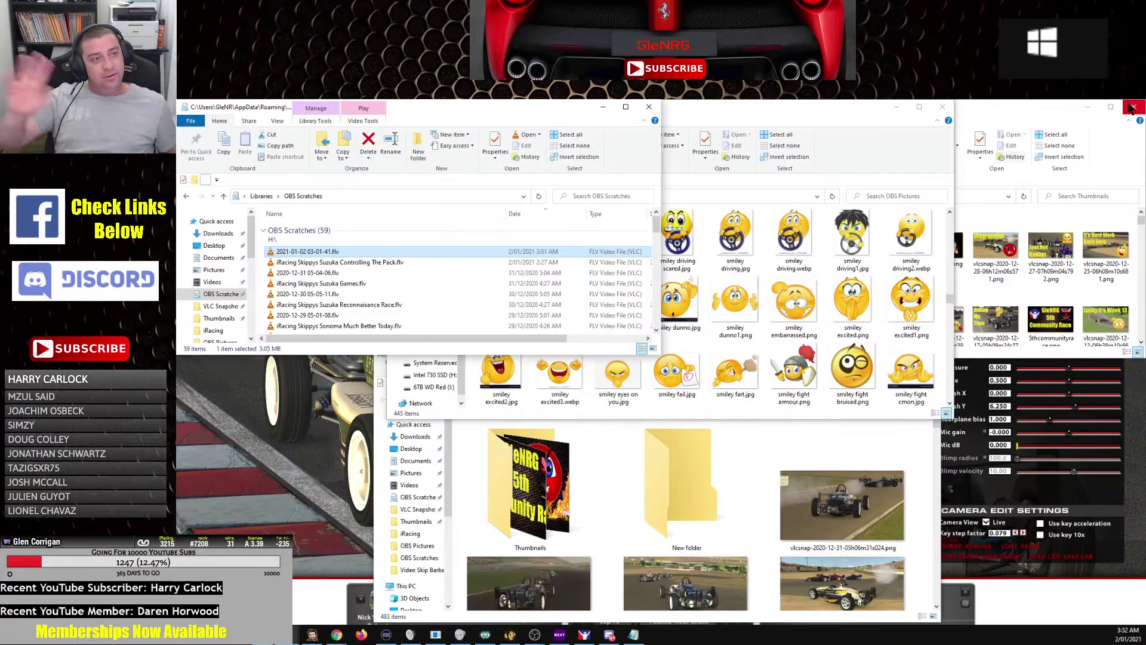
left_click(1133, 104)
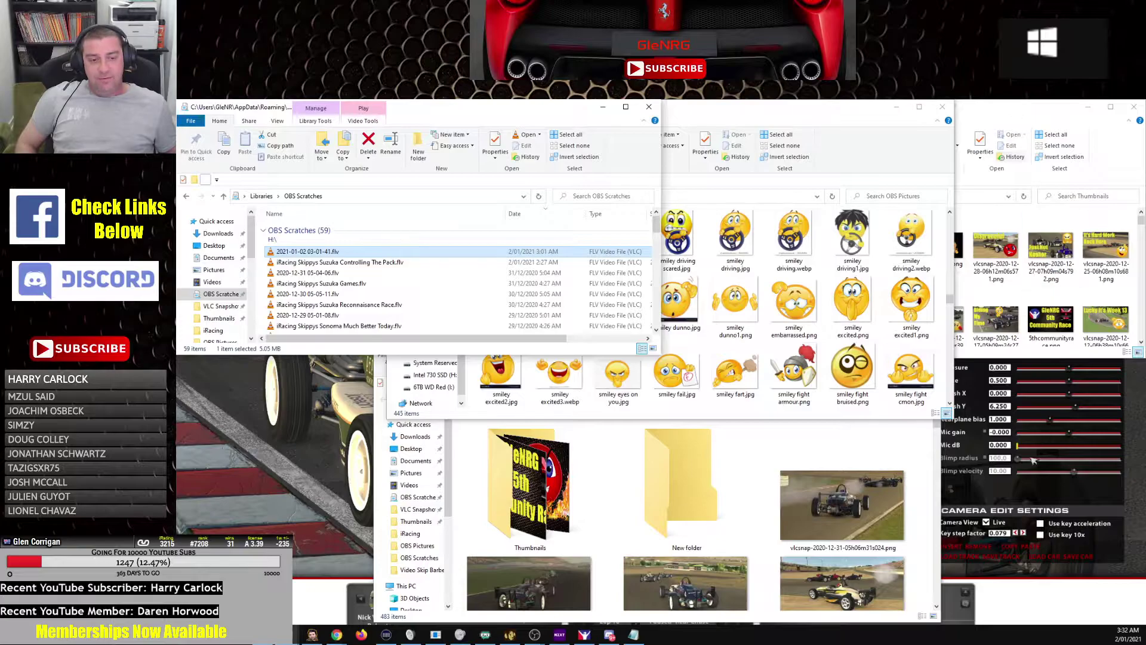
left_click(936, 607)
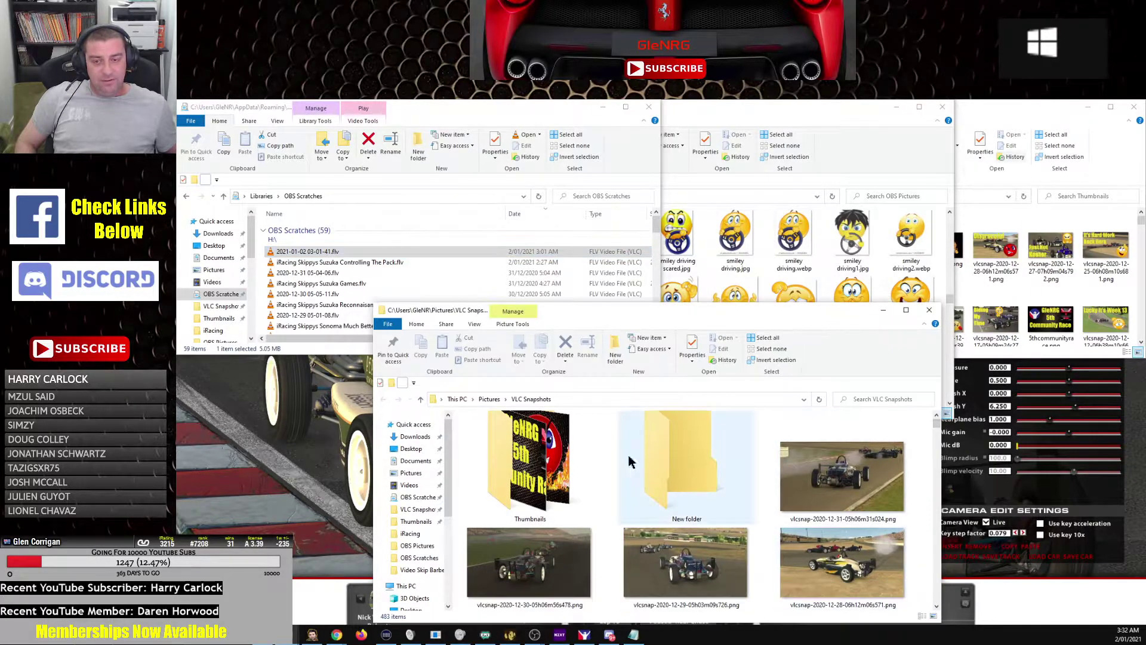
right_click(458, 441)
left_click(477, 479)
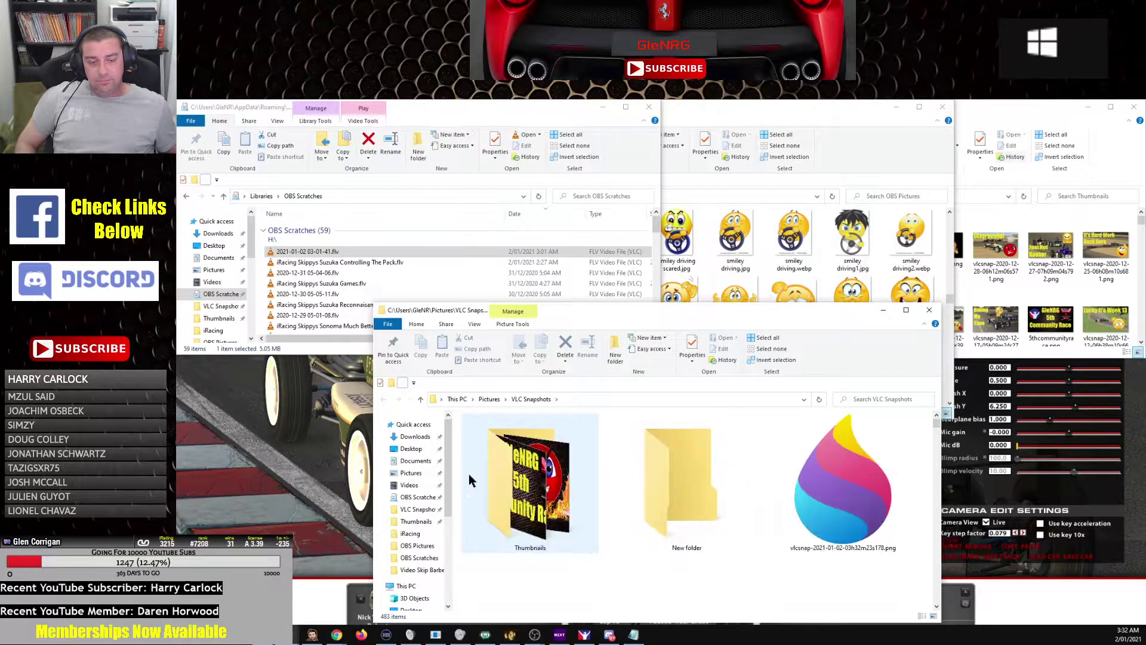
double_click(843, 501)
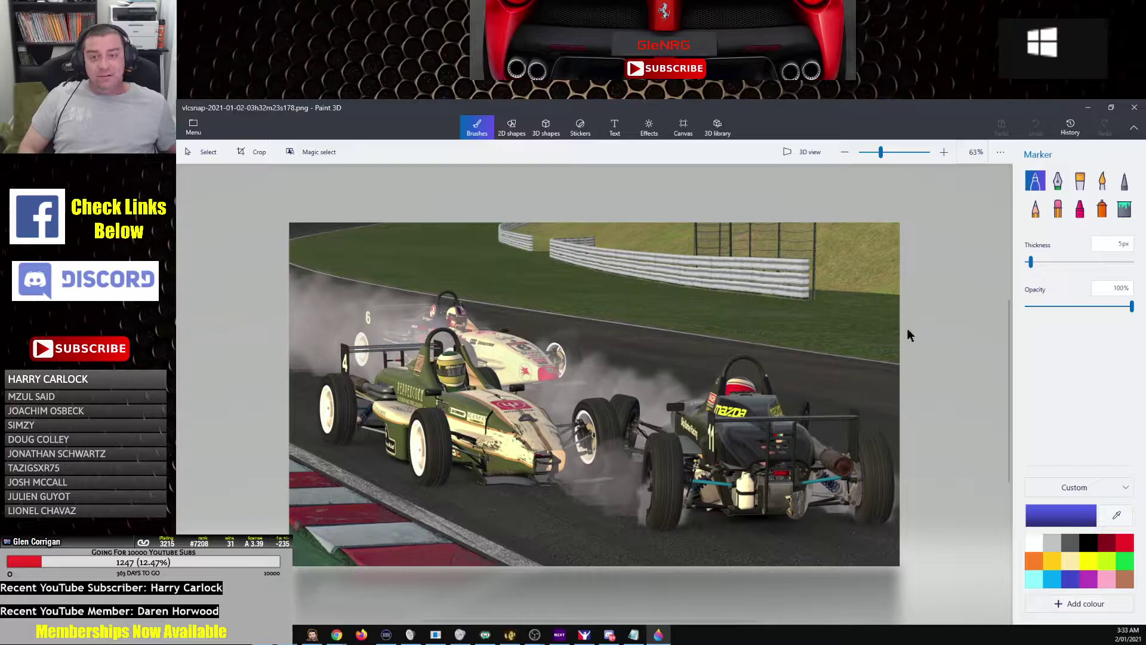
Set up the Text tool for 3D text in yellow with the Impact font
left_click(618, 138)
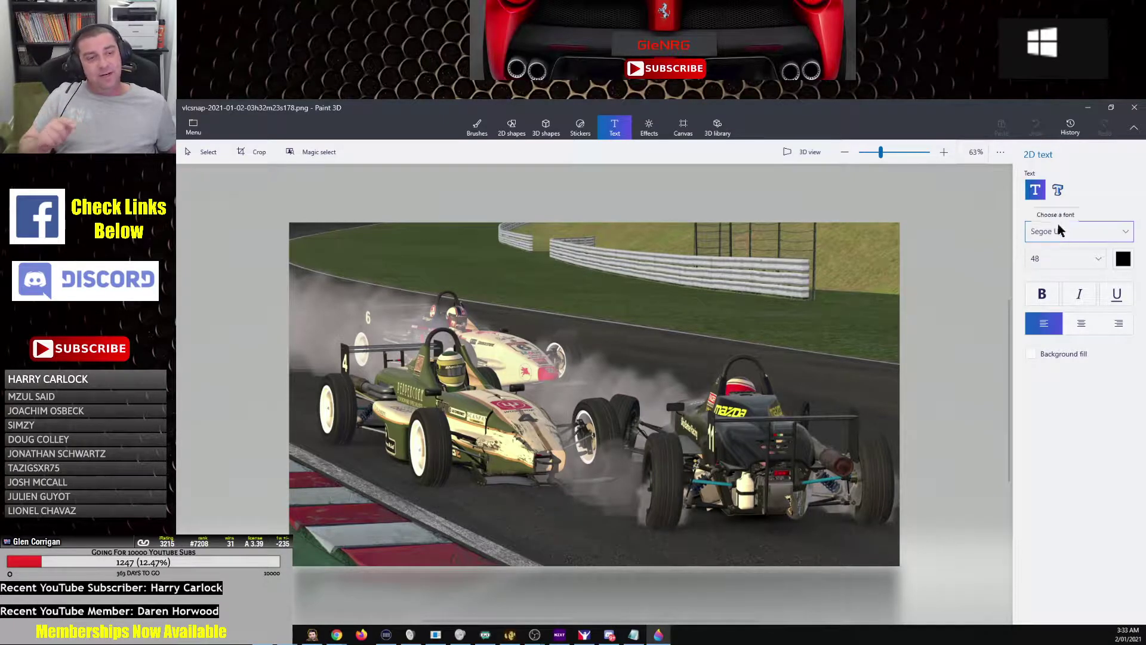
left_click(1057, 192)
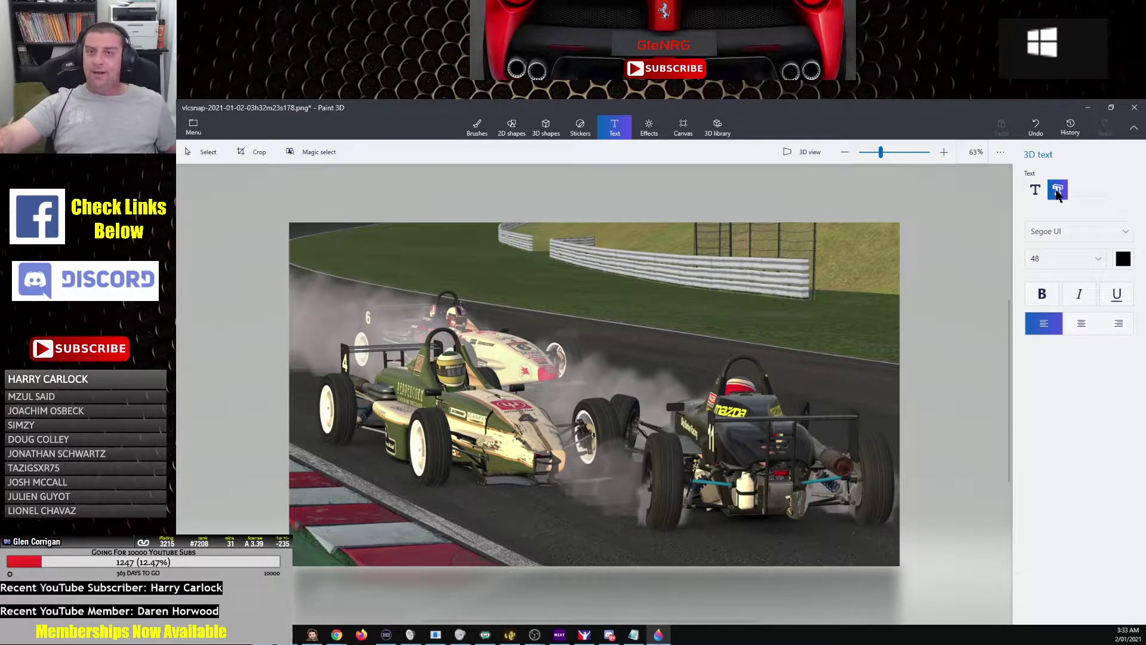
left_click(1123, 260)
left_click(1078, 315)
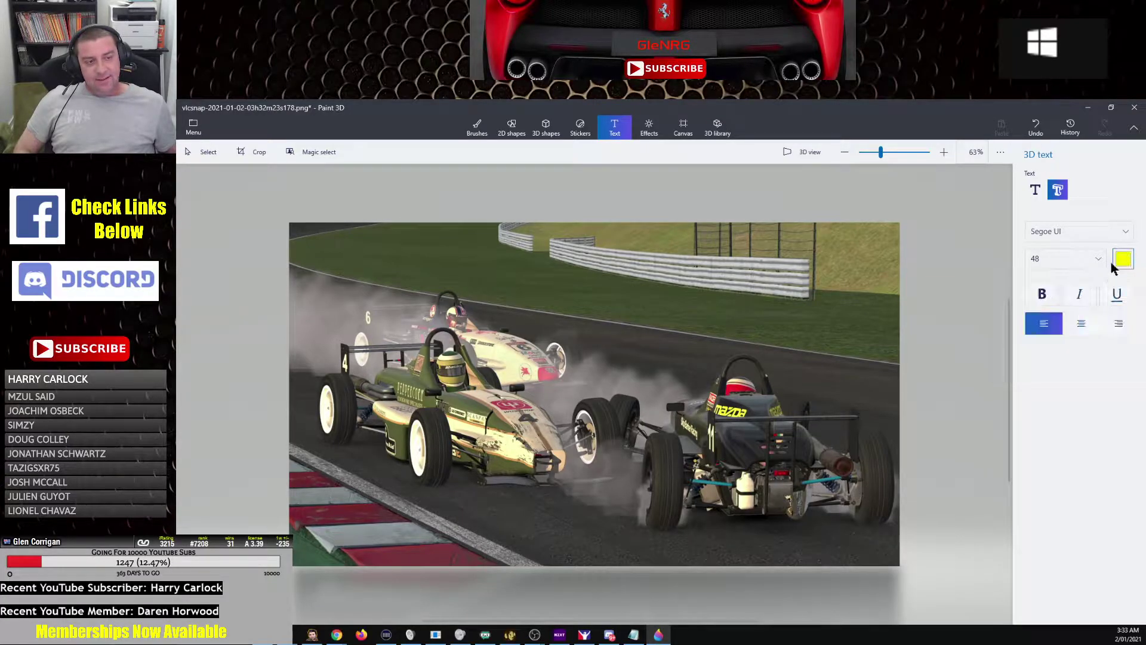
left_click(1086, 233)
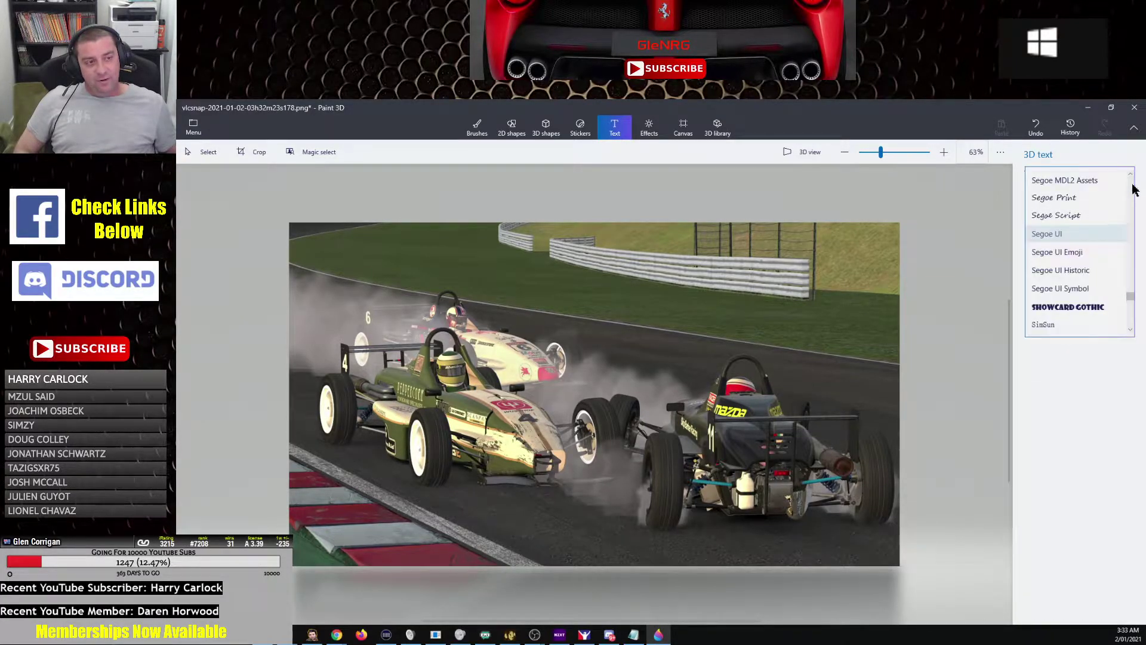
scroll(1134, 189, "up", 12)
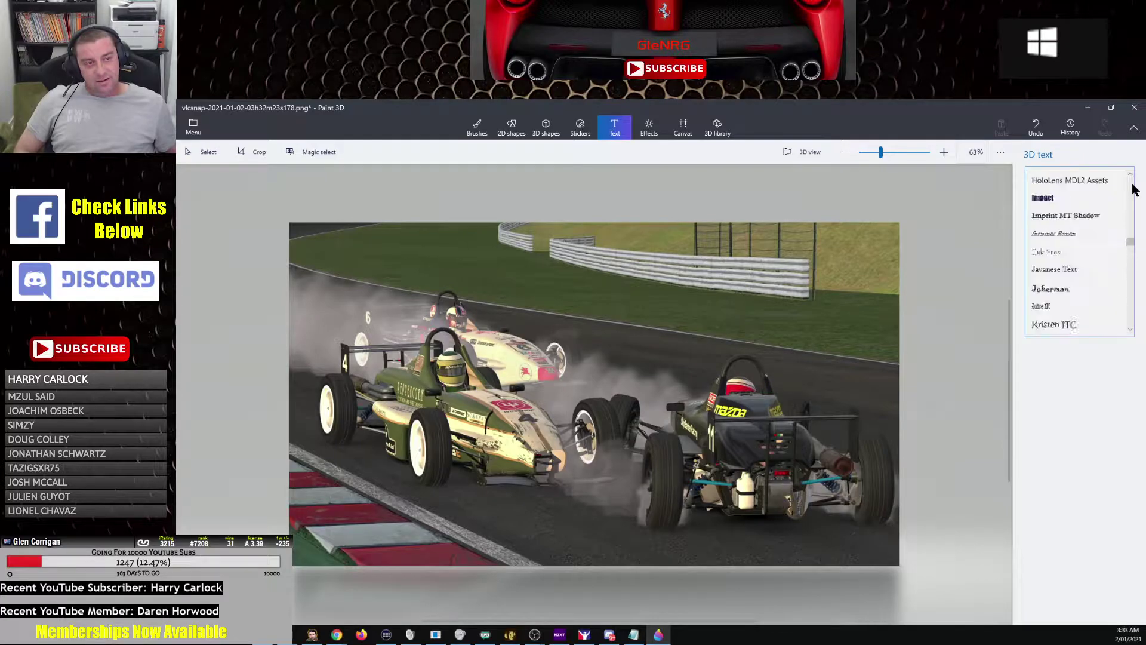
left_click(1099, 198)
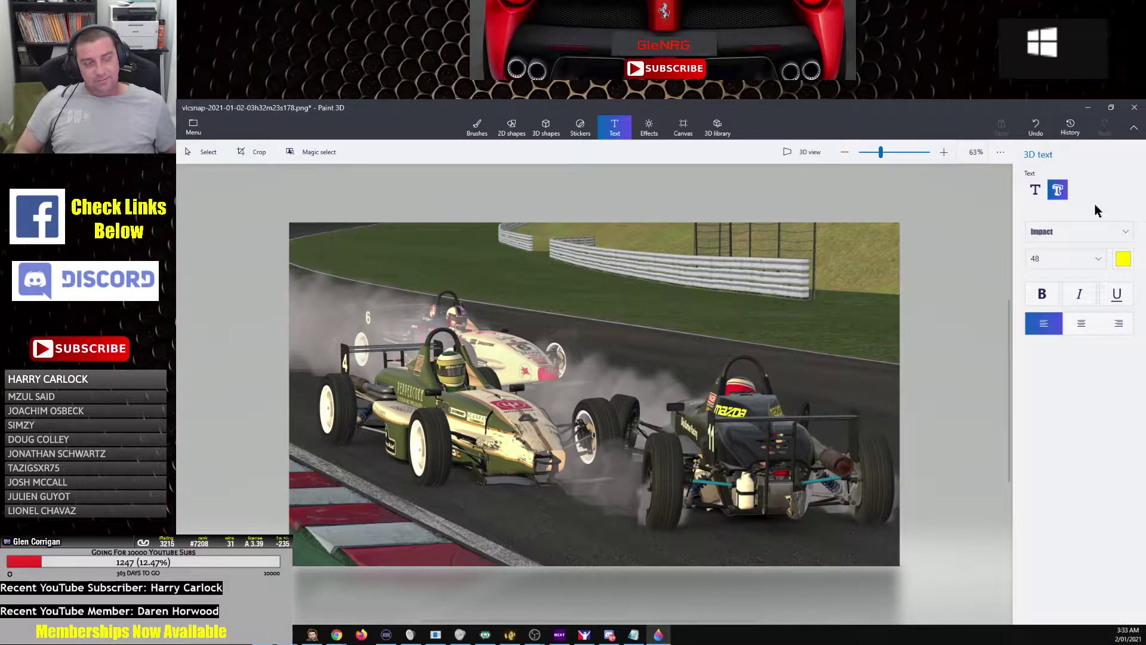
Draw a text box over the picture's upper-right area and enter "Missed It" and "By That Much" on two lines
left_click_drag(534, 235, 893, 367)
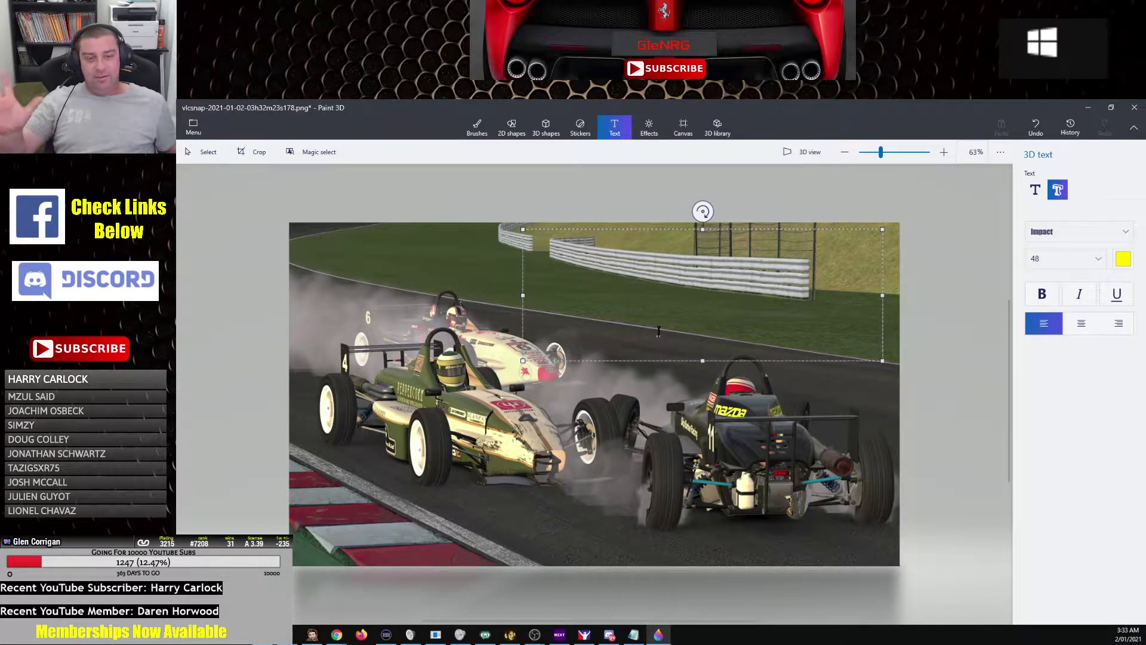
key("super+d")
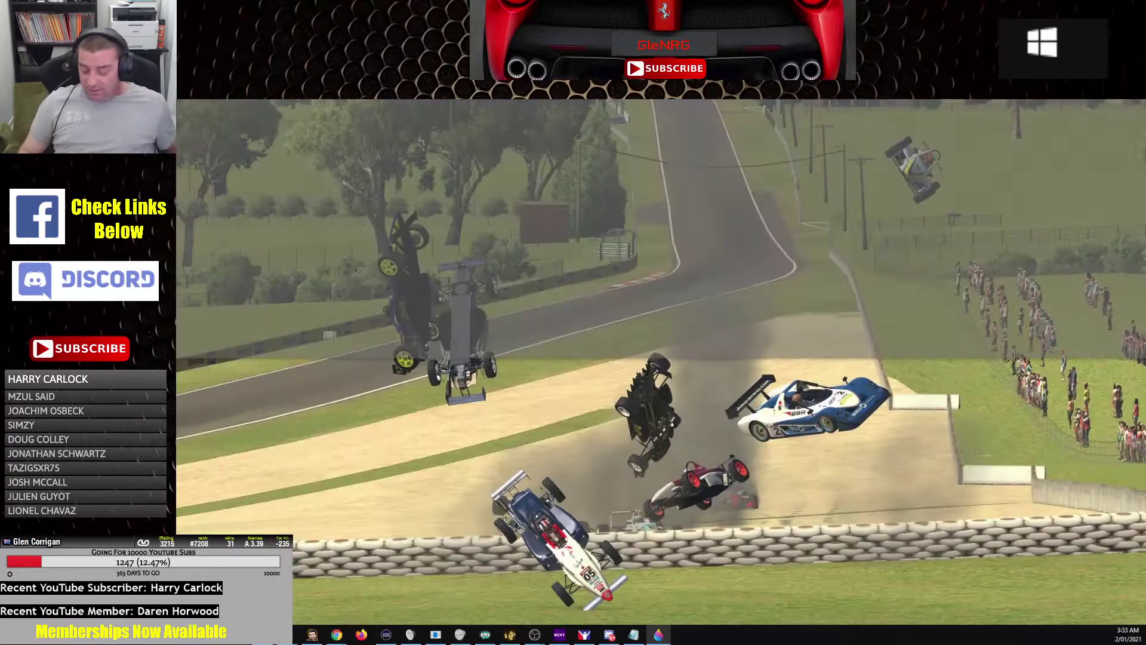
key("super+d")
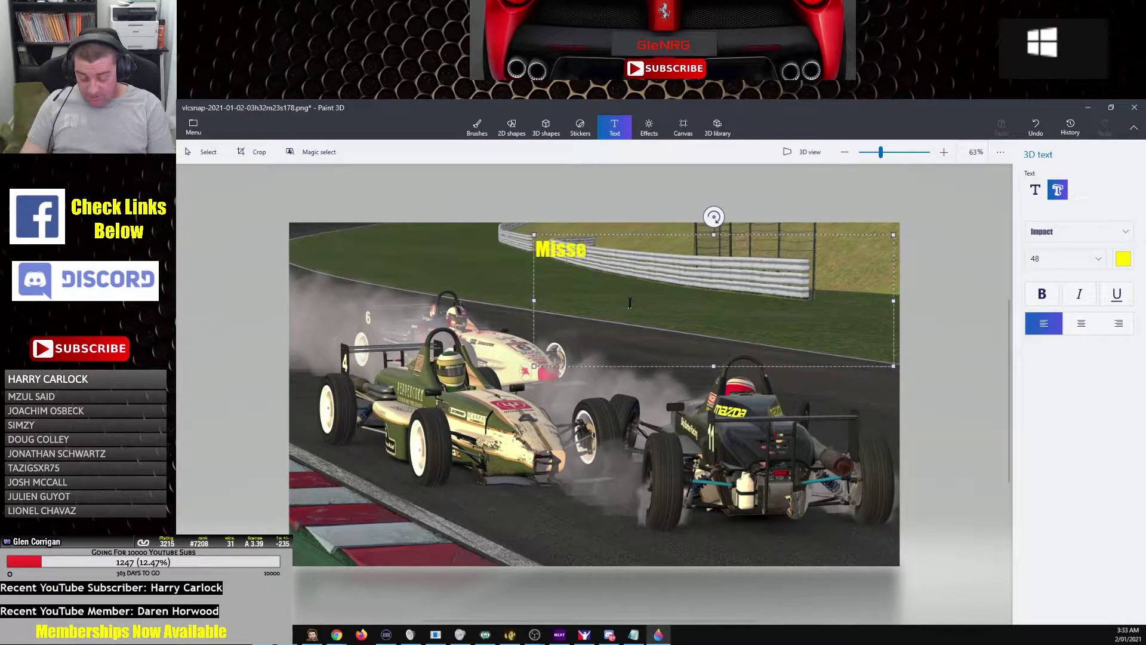
type("t ")
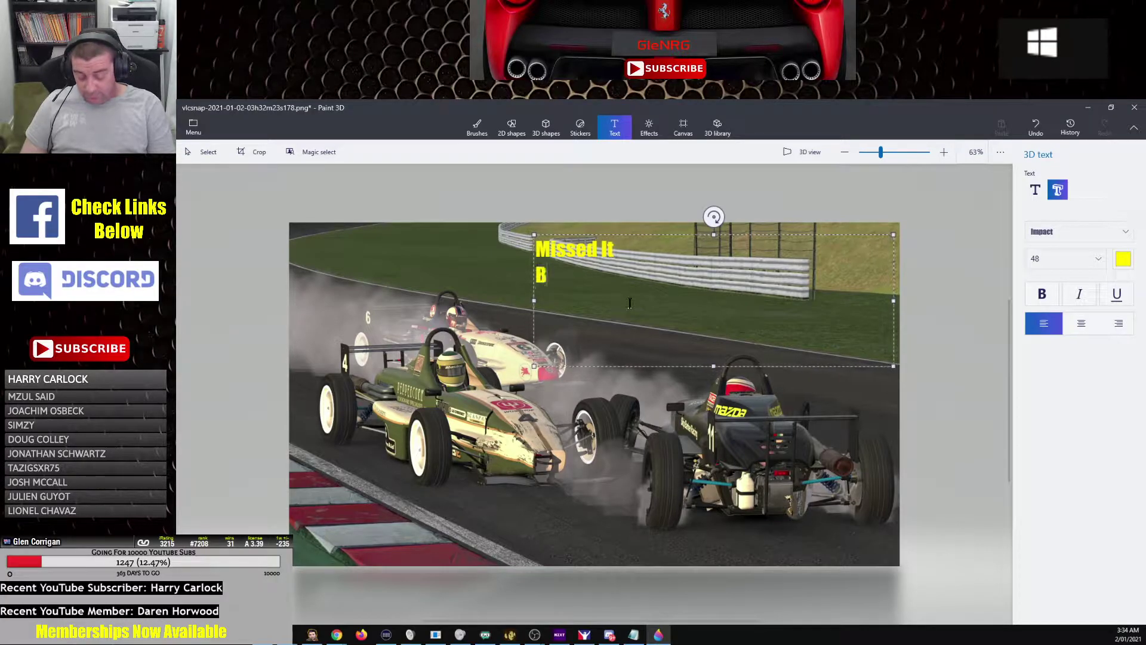
type("By That Much")
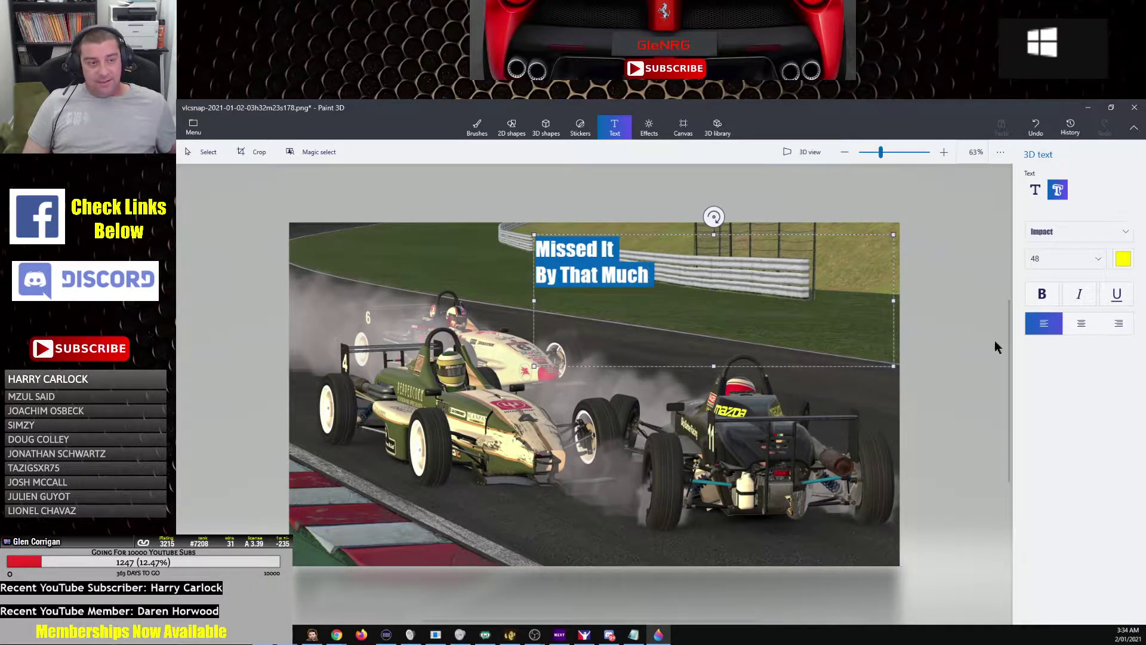
Right-align the title, break "Much" onto its own third line and finish the text as a 3D object
left_click(1080, 328)
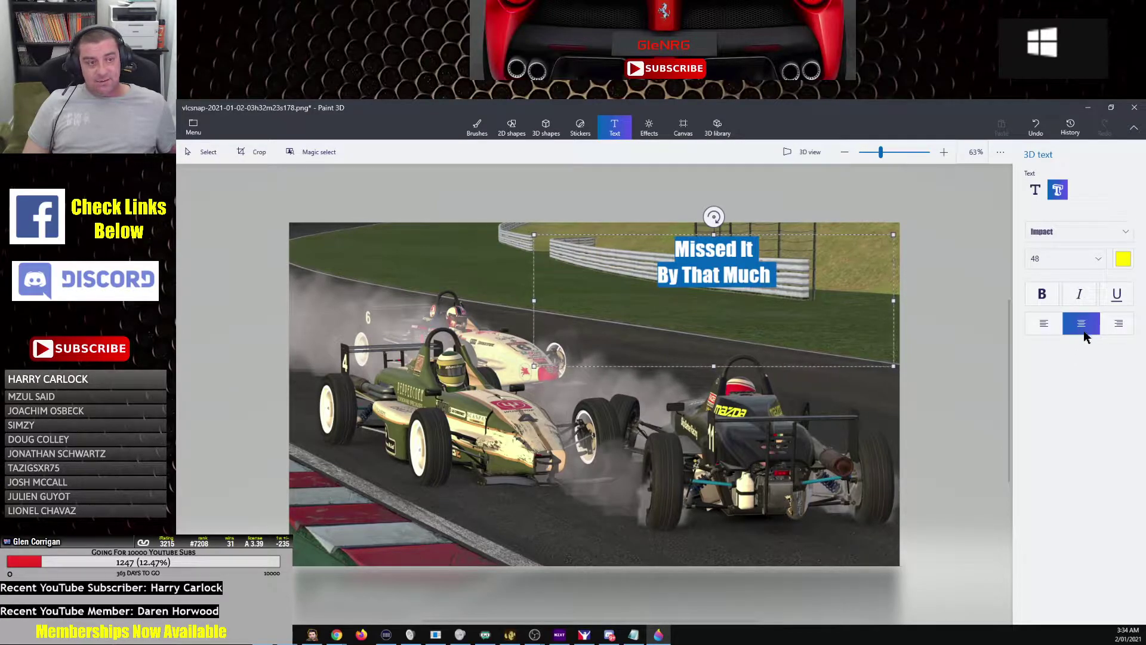
left_click(1119, 327)
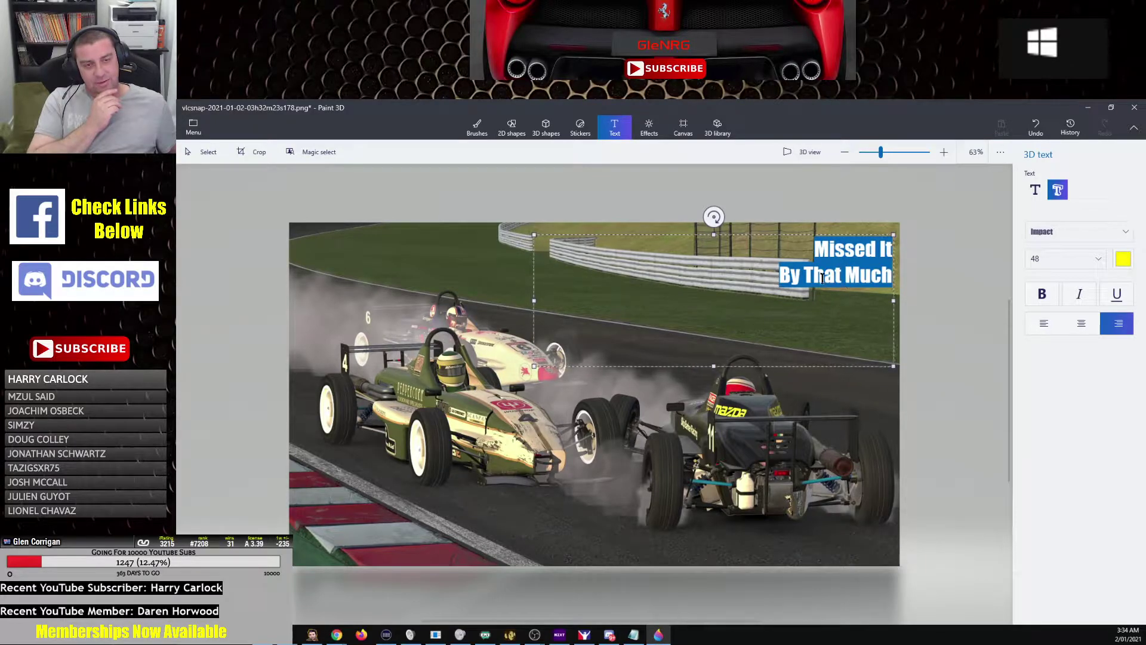
left_click(847, 276)
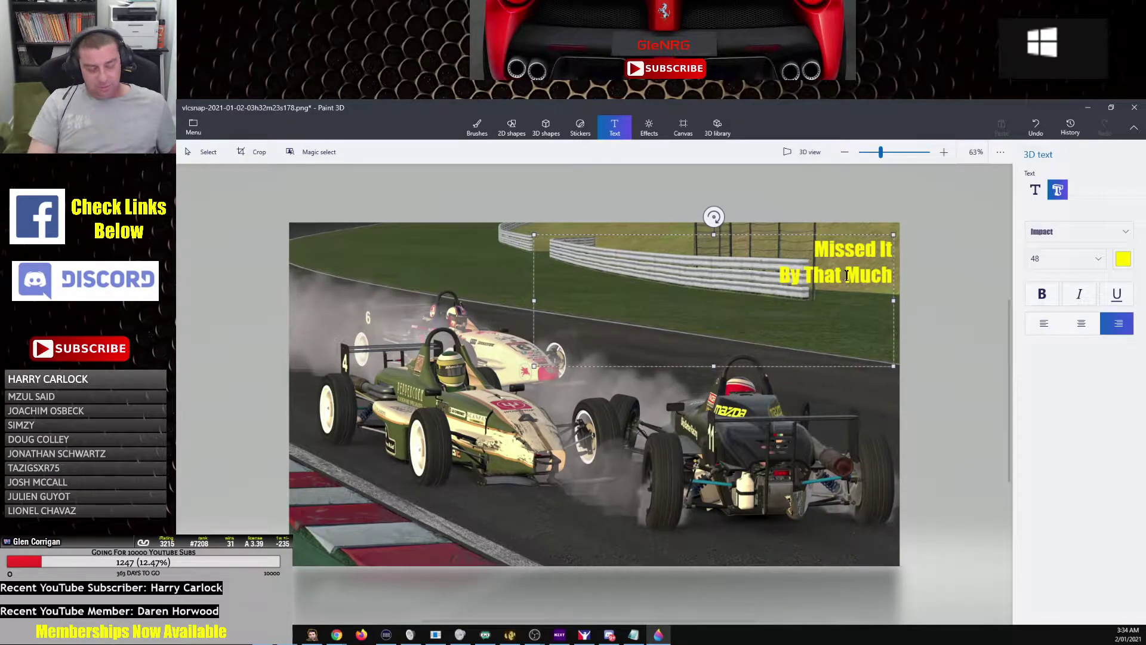
key("Return")
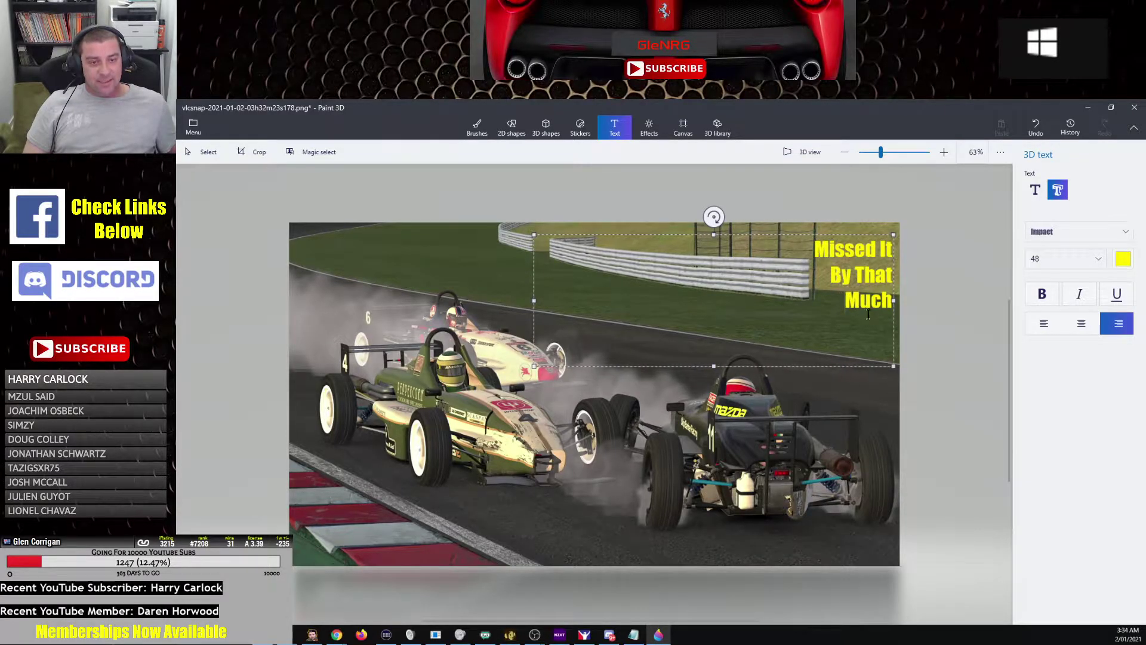
left_click(881, 400)
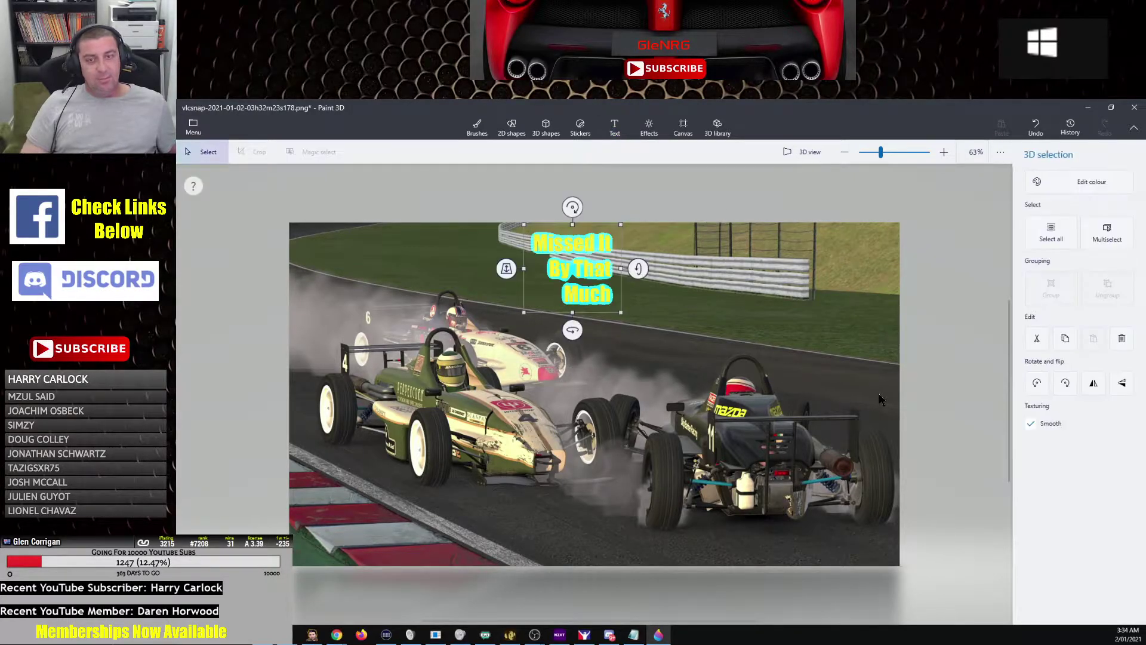
Move the 3D title to the picture's upper-right corner and enlarge it until "Much" overlaps the right-hand car
left_click_drag(597, 265, 847, 265)
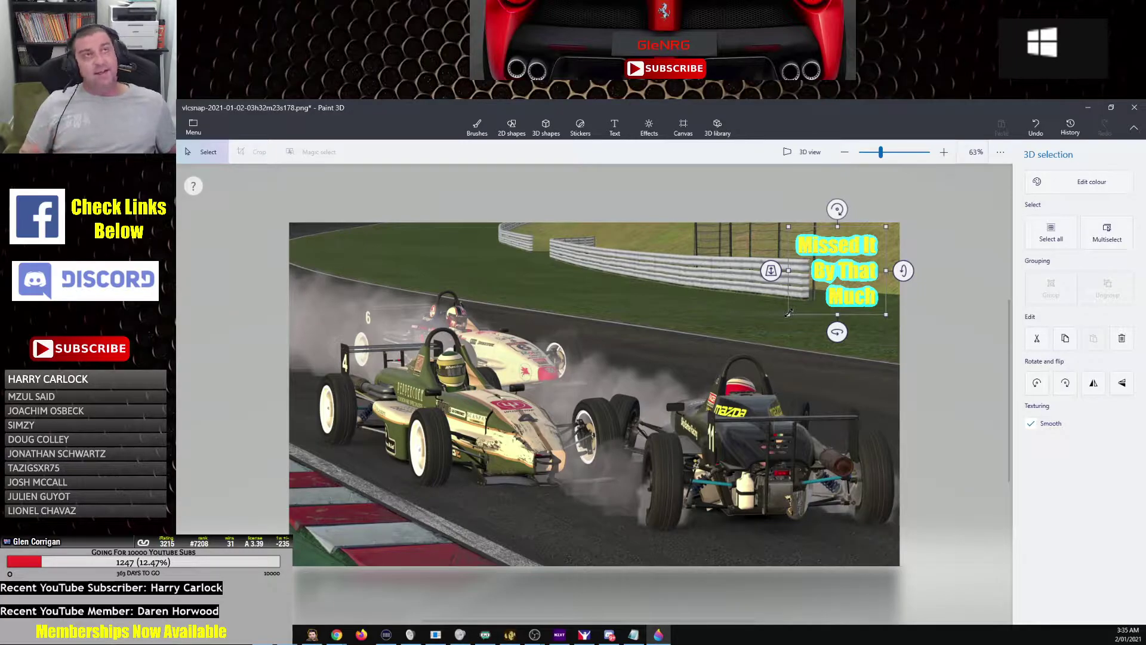
left_click_drag(789, 312, 661, 351)
left_click_drag(781, 335, 793, 337)
left_click_drag(685, 412, 652, 413)
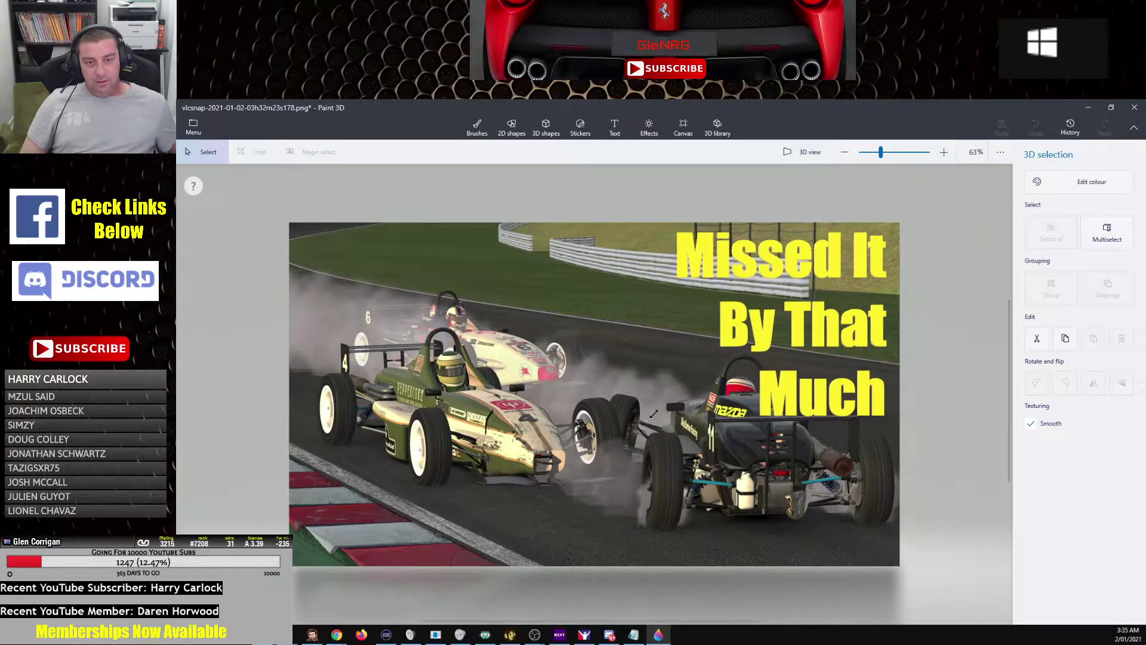
left_click_drag(824, 342, 825, 337)
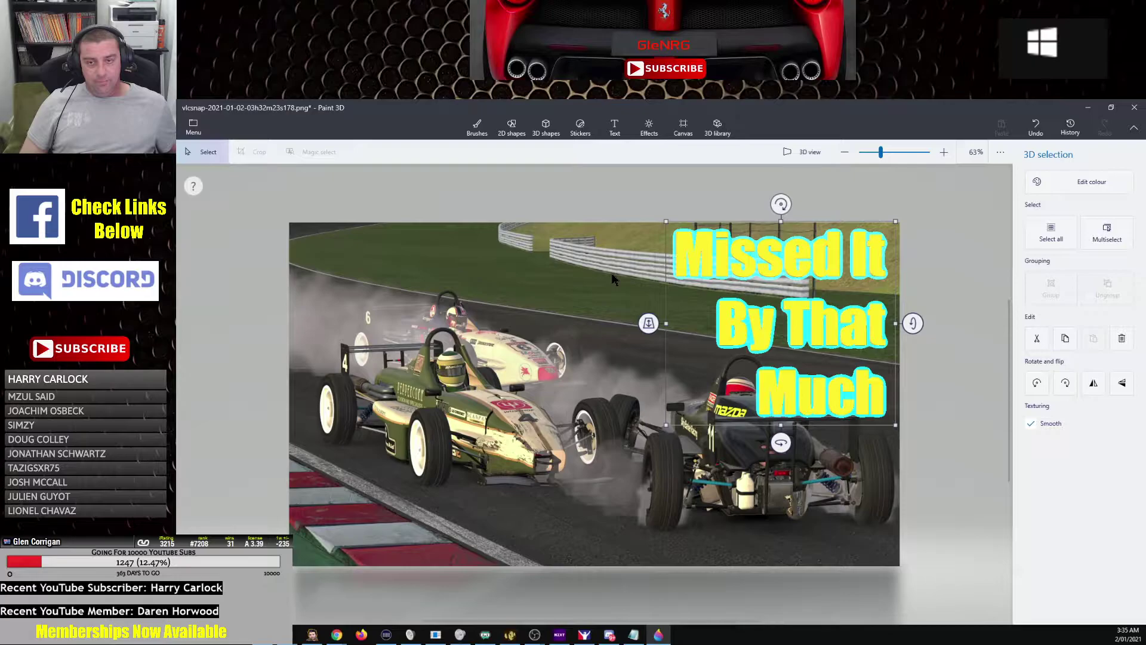
Nudge the 3D title, tilt it slightly about its horizontal axis and deselect it
left_click(520, 268)
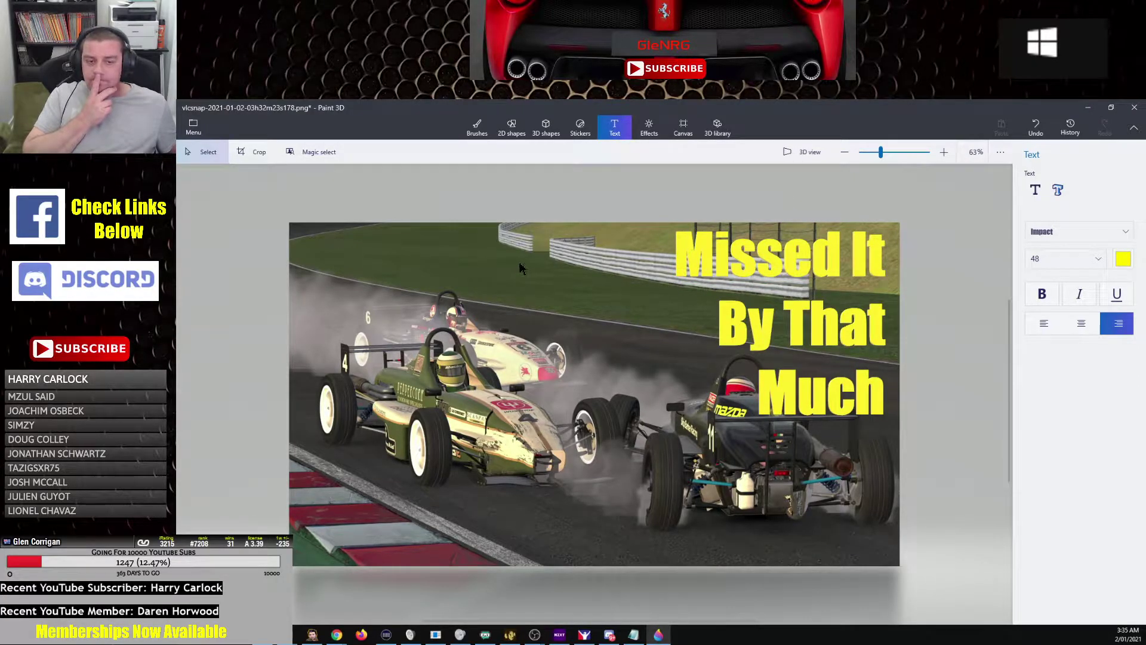
left_click(775, 255)
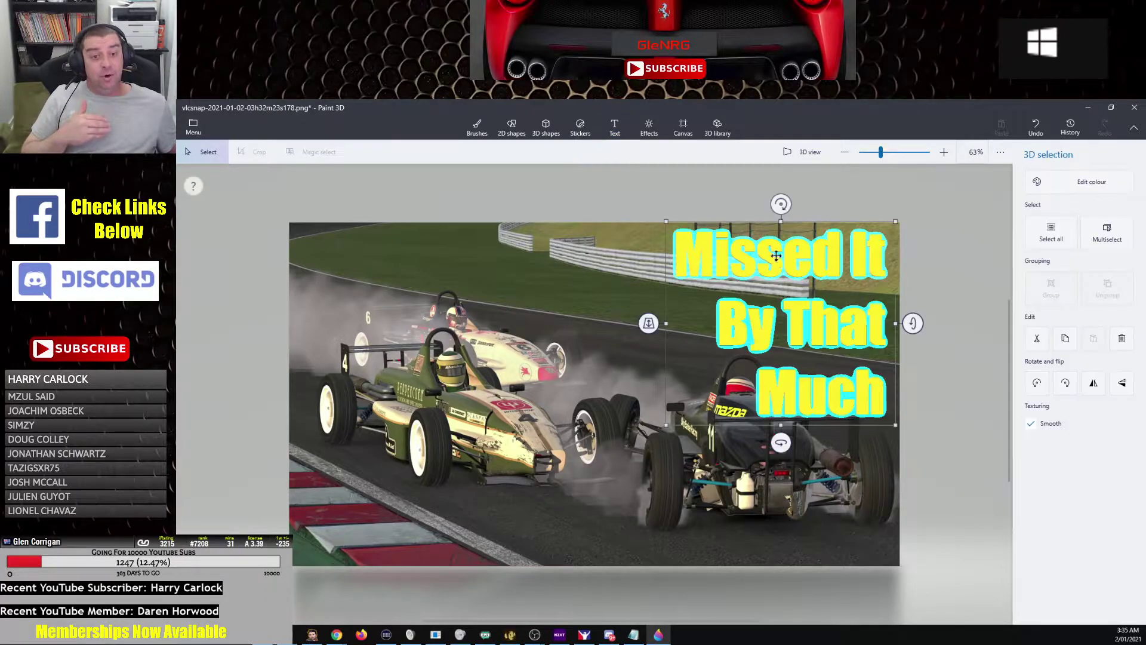
left_click_drag(775, 256, 824, 276)
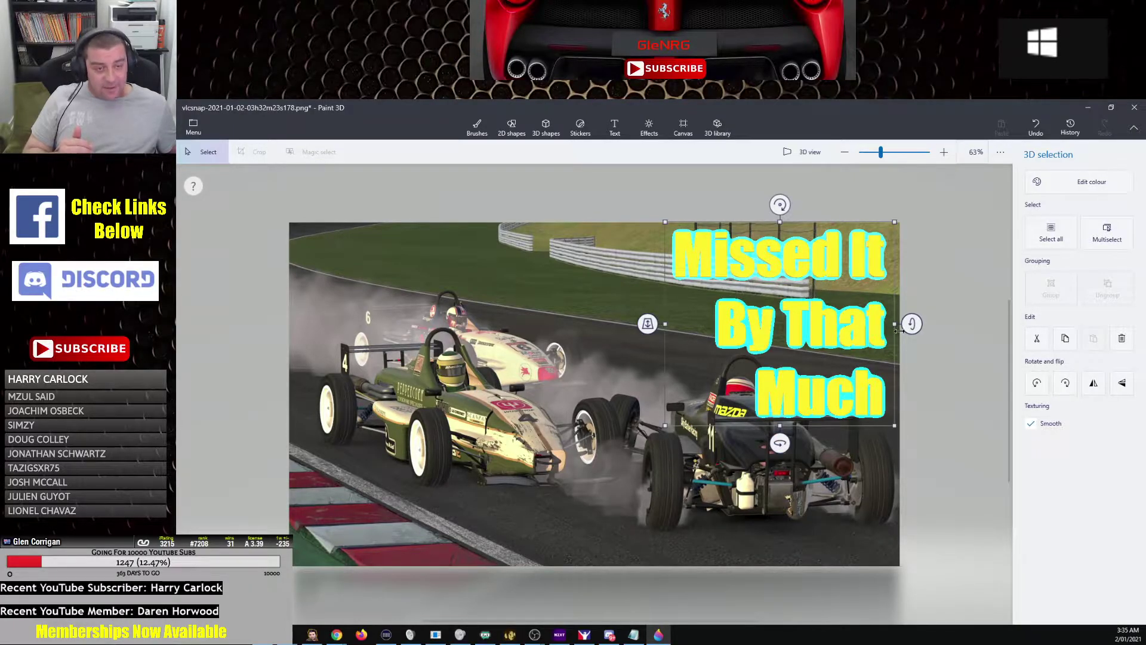
mouse_move(913, 327)
left_mouse_down()
mouse_move(913, 371)
mouse_move(913, 279)
mouse_move(913, 351)
mouse_move(920, 335)
left_mouse_up()
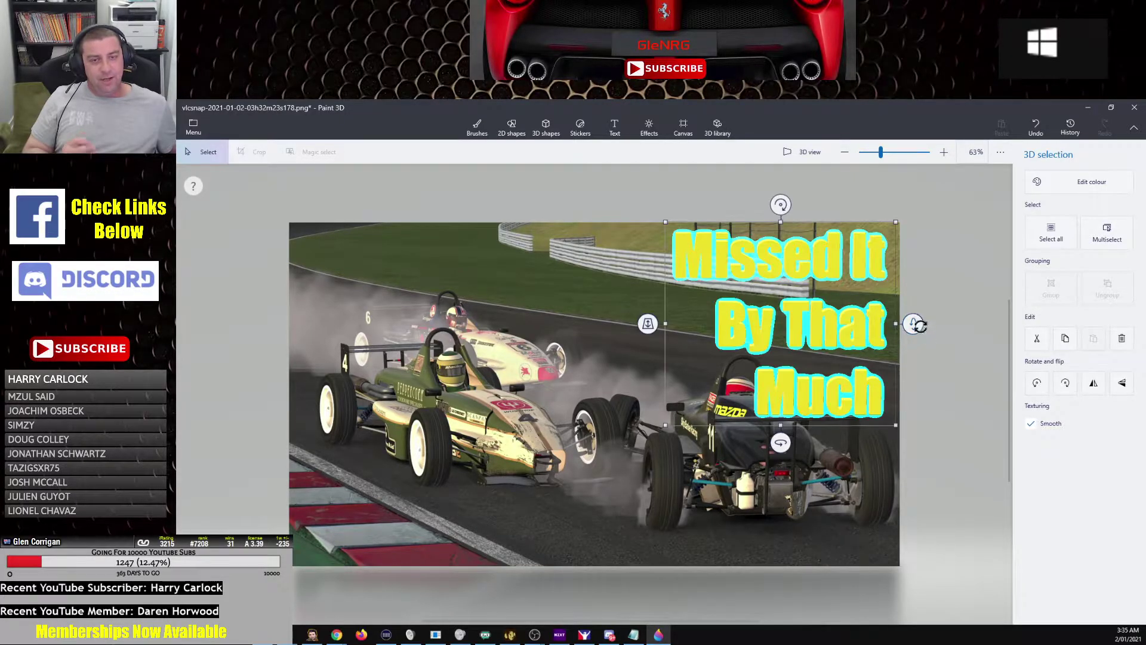
left_click(571, 265)
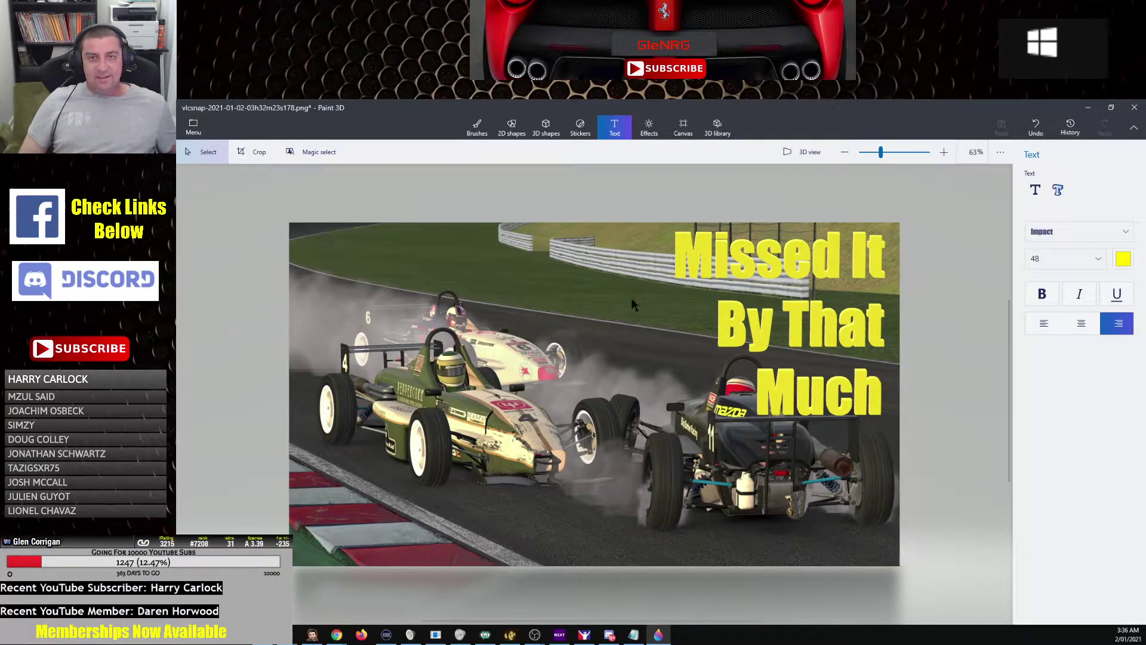
Start adding a custom sticker and look through the OBS Pictures folder for a suitable smiley image
left_click(580, 128)
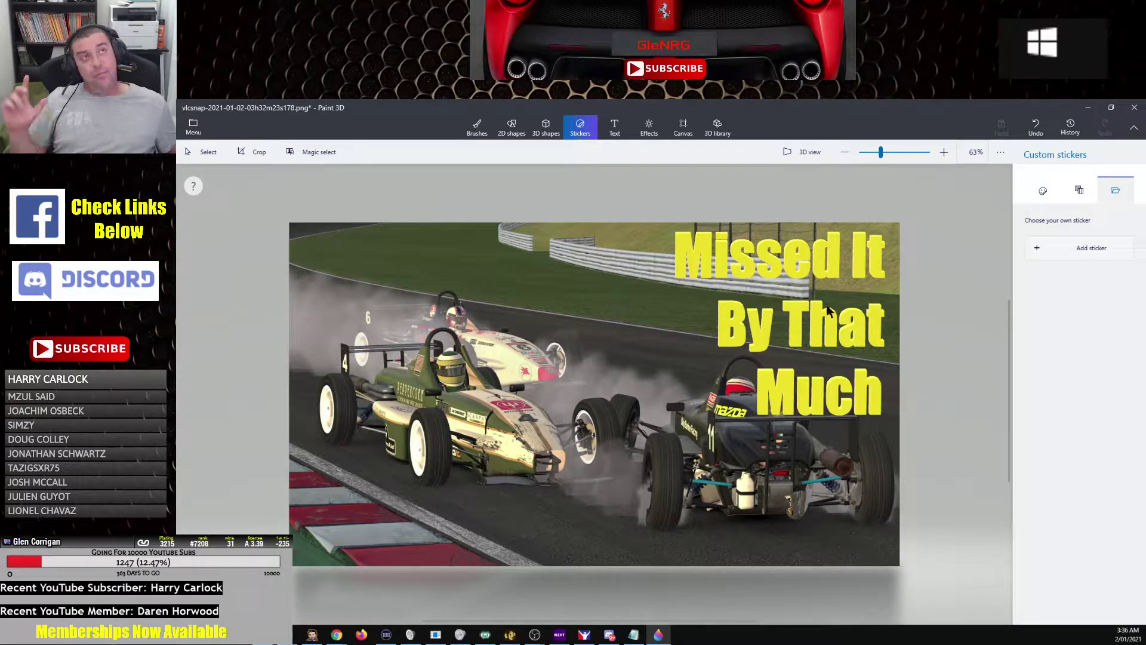
left_click(1094, 249)
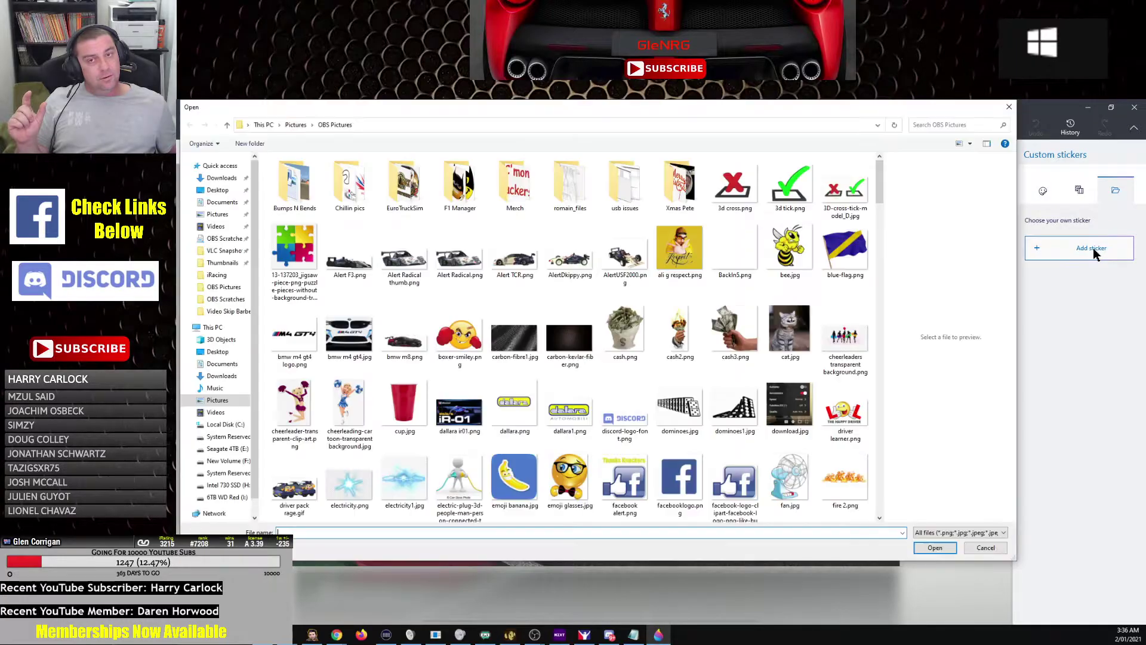
scroll(879, 187, "down", 1)
left_click_drag(879, 186, 878, 231)
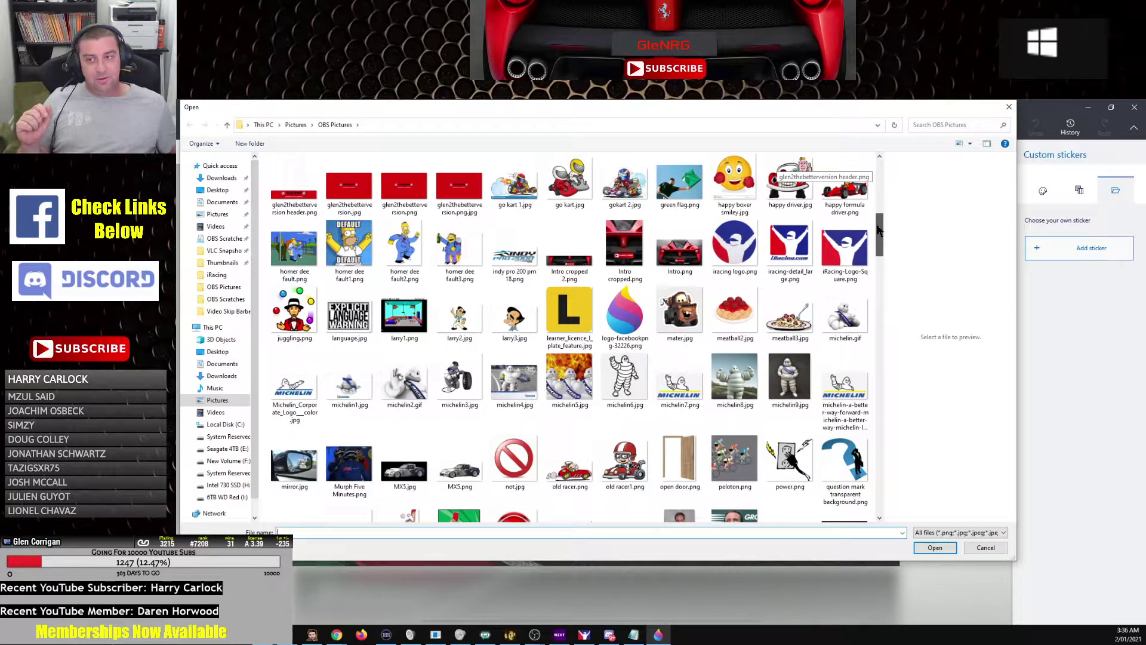
left_click_drag(879, 231, 869, 460)
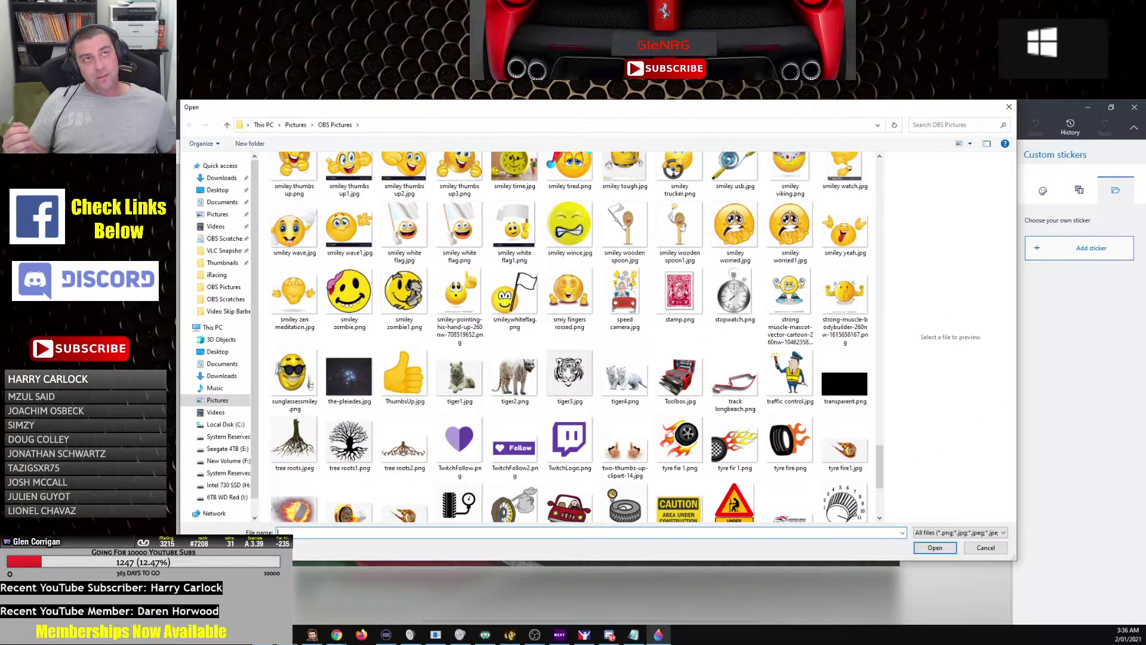
Switch to Chrome and search Google Images for "smiley close"
key("alt+Tab")
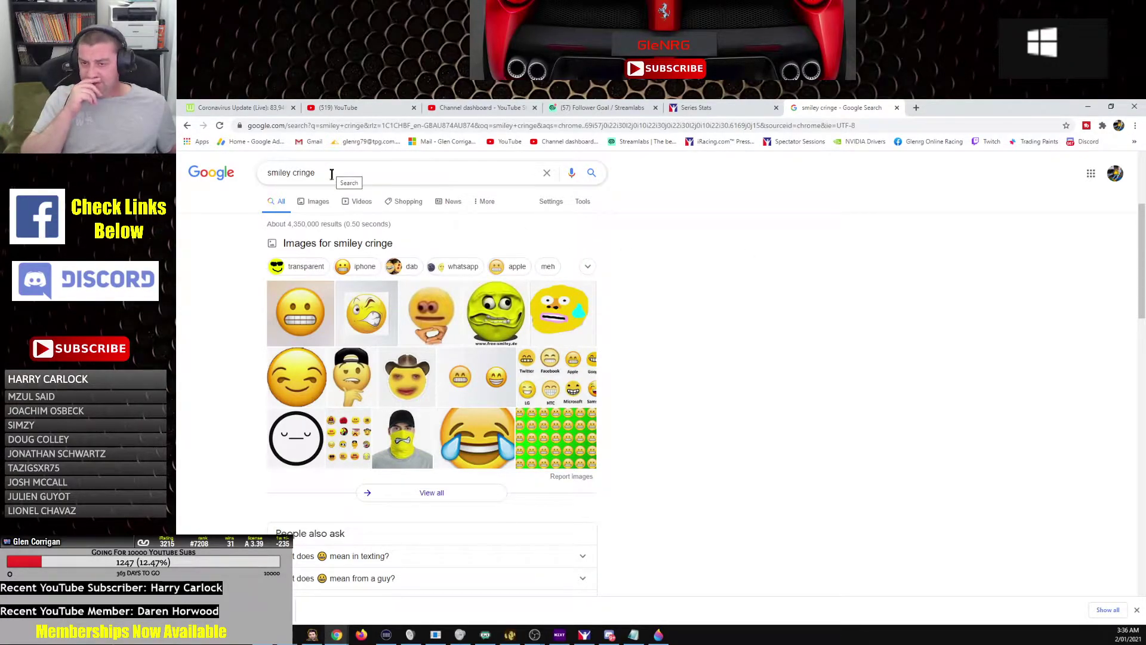
double_click(309, 172)
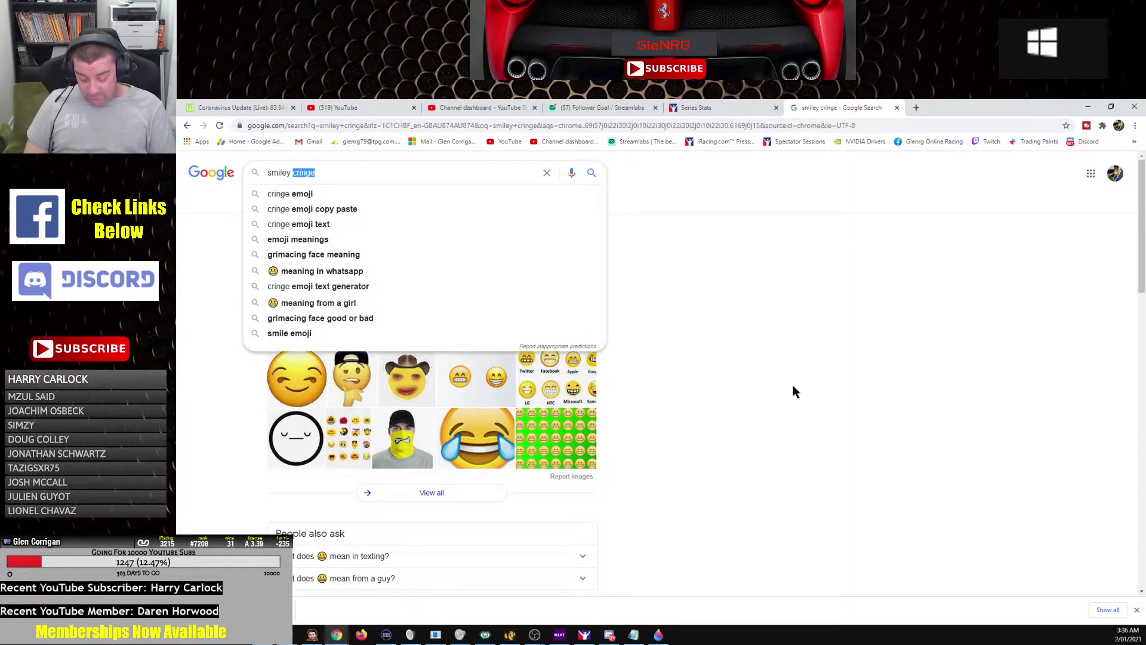
type("close")
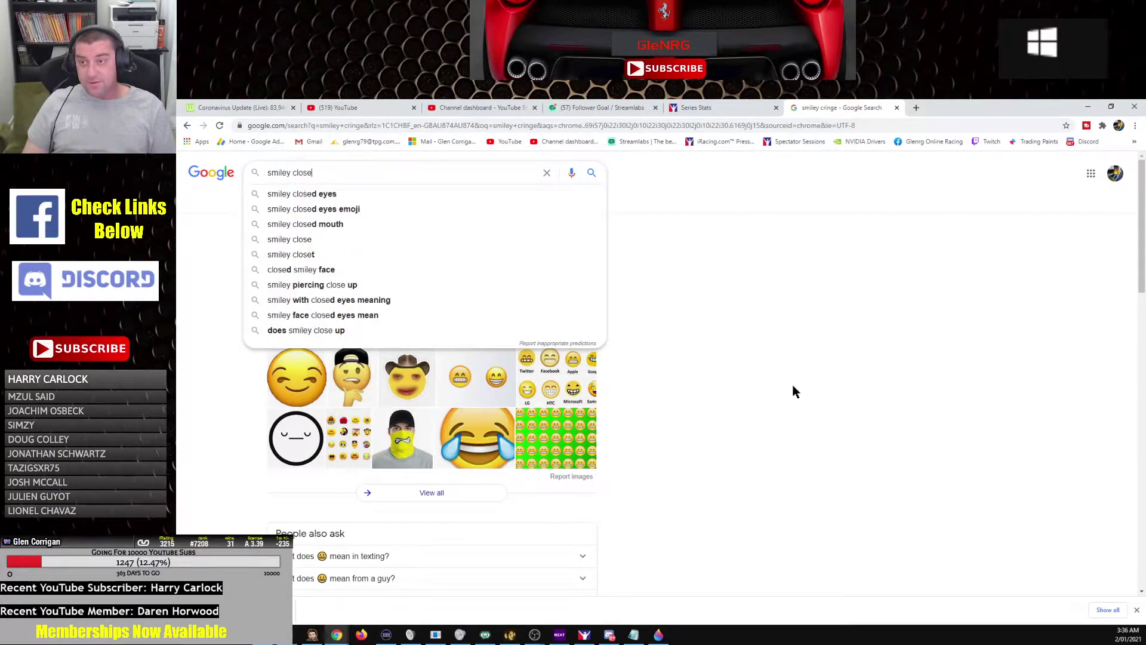
key("Return")
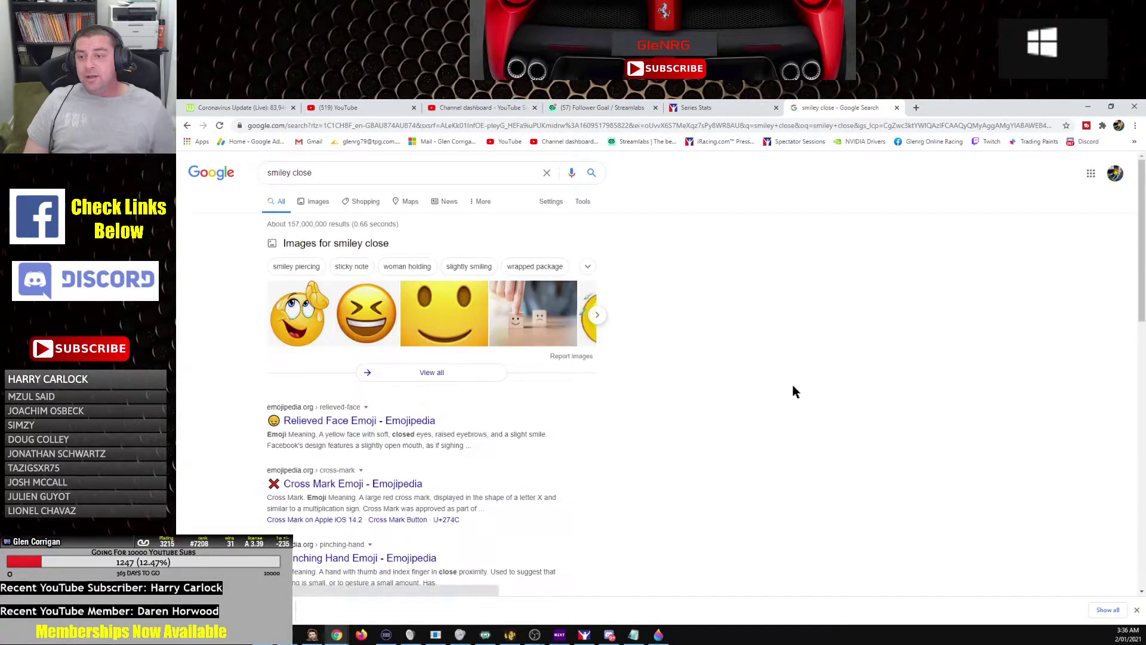
left_click(314, 202)
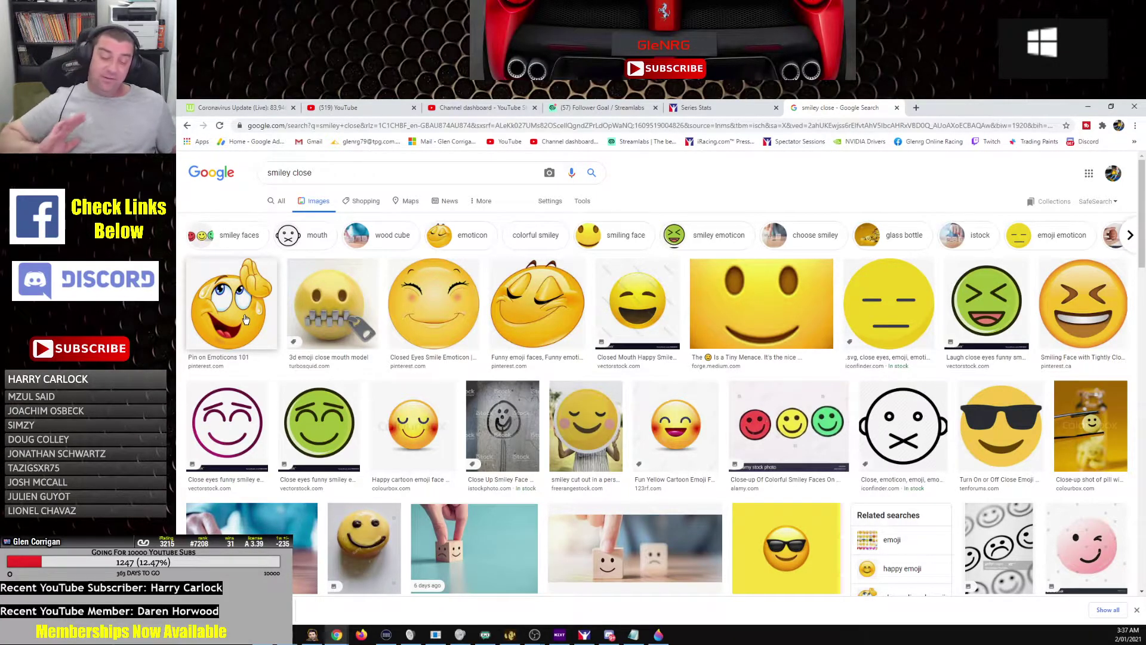
Look through the "smiley close" image results and open the "Pin on Emoticons 101" smiley in a new tab
scroll(246, 319, "down", 3)
scroll(246, 319, "down", 4)
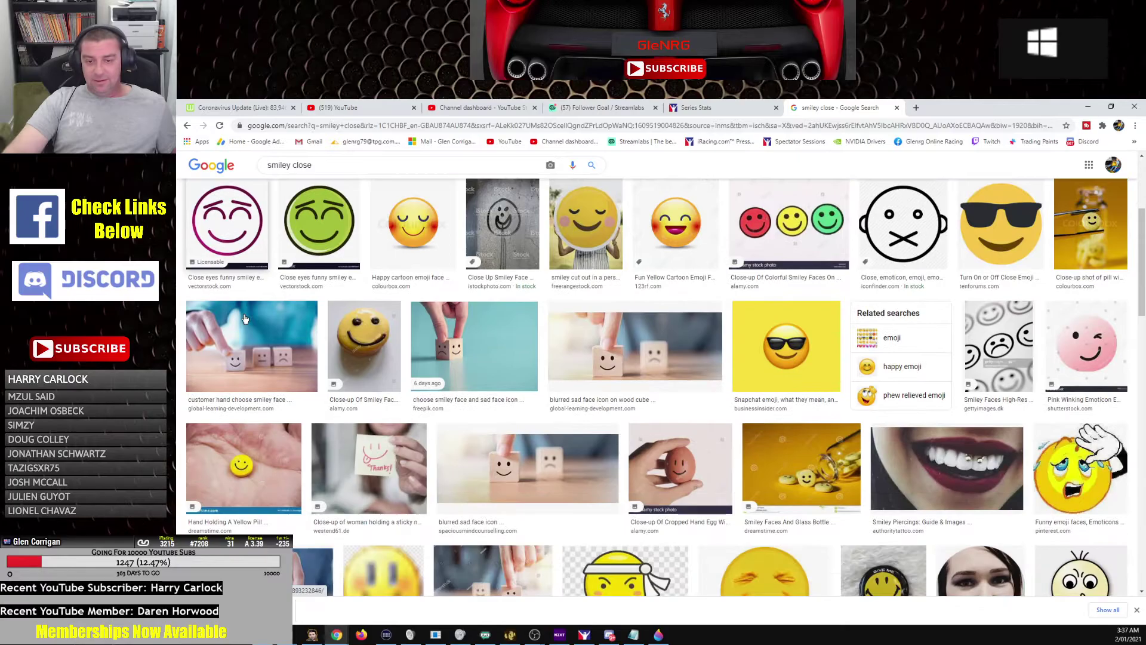
scroll(246, 320, "down", 10)
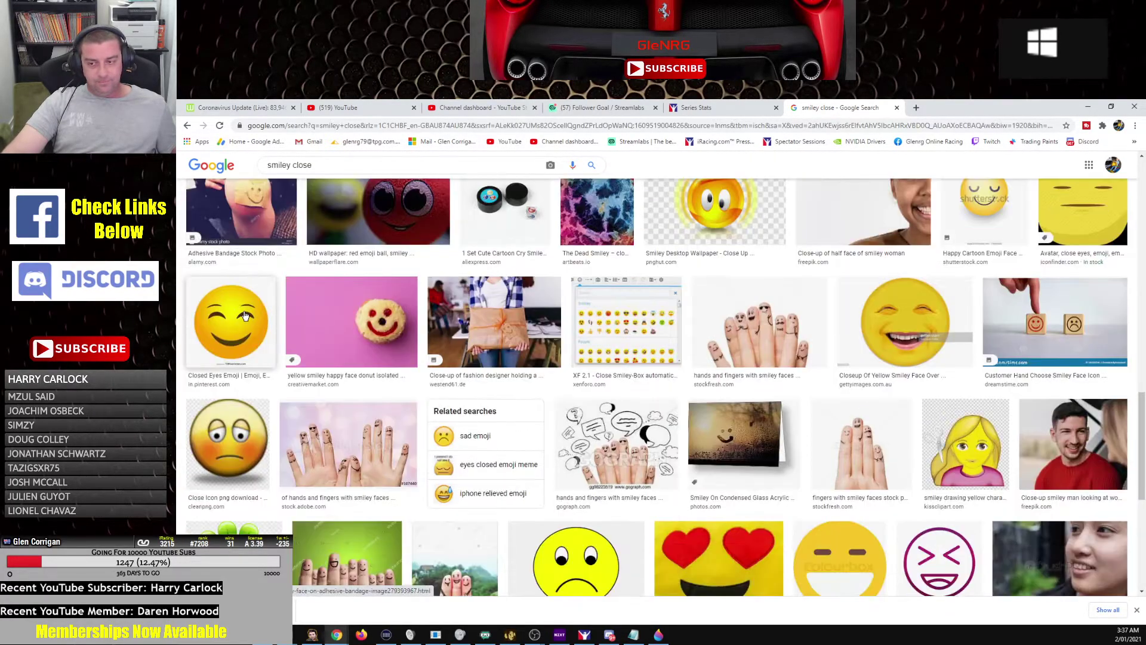
scroll(245, 316, "down", 6)
scroll(244, 315, "down", 7)
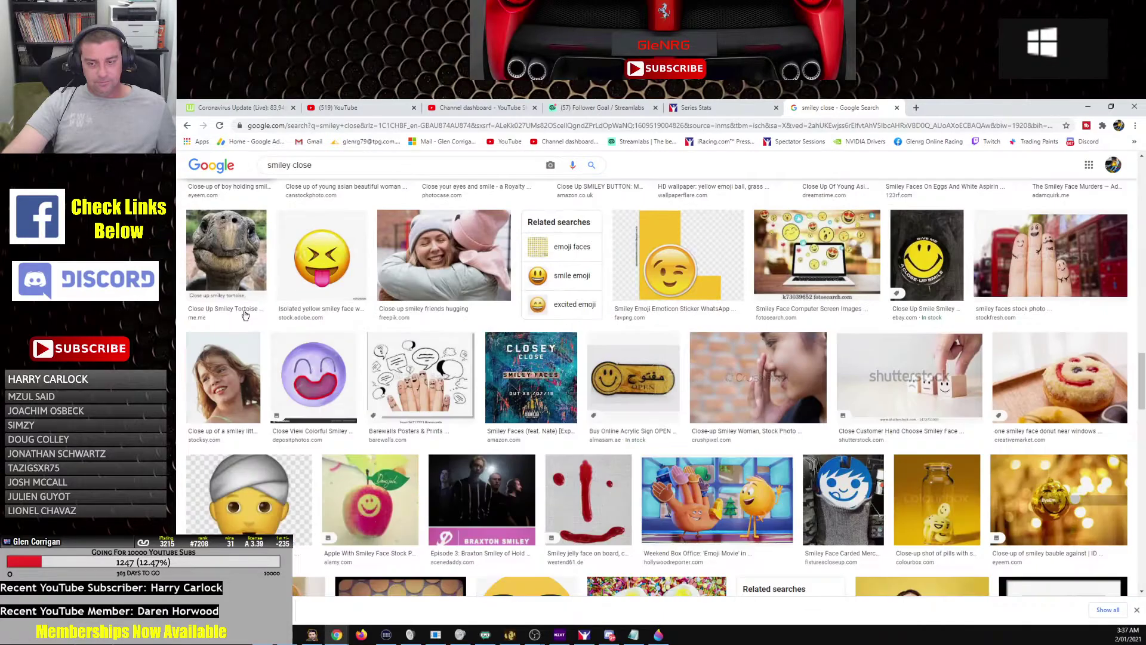
scroll(245, 314, "up", 6)
scroll(245, 315, "up", 15)
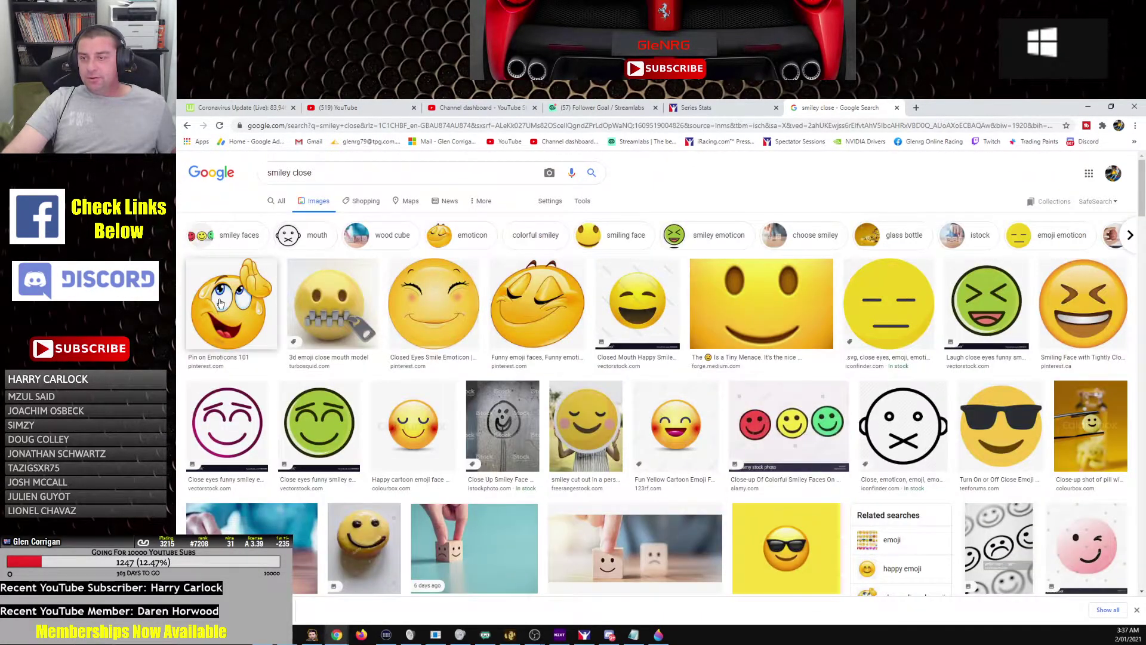
right_click(229, 292)
left_click(262, 299)
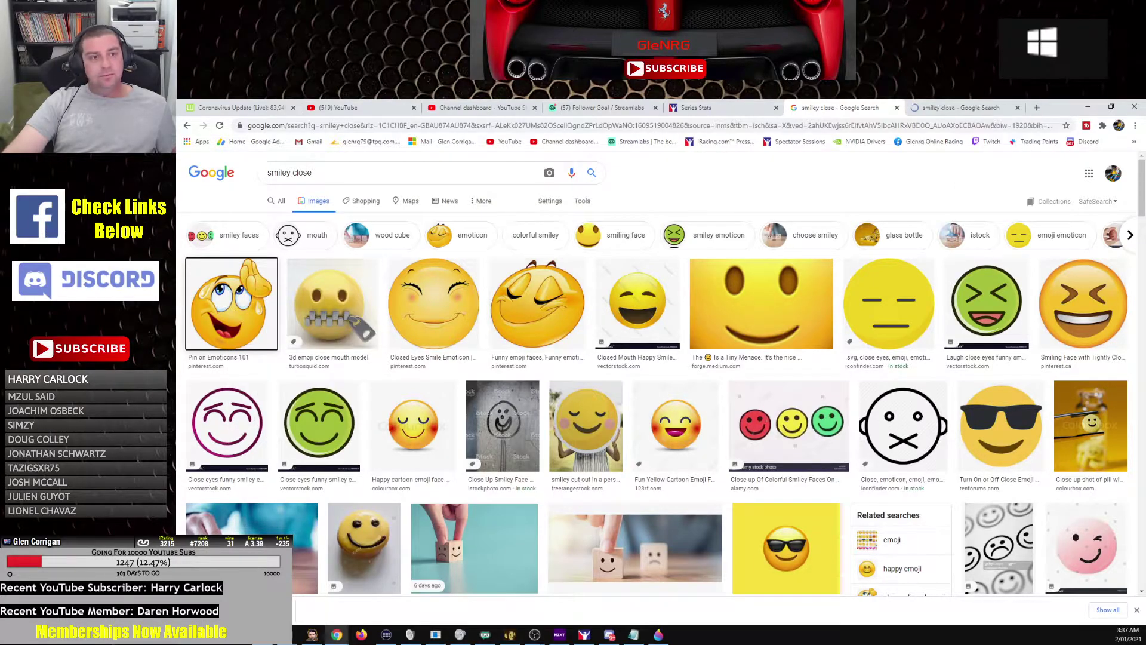
left_click(955, 109)
Review the related images of "Pin on Emoticons 101" and open the red-lipped smiley with the pinching hand in a new tab
scroll(996, 339, "down", 2)
scroll(995, 340, "down", 3)
scroll(999, 391, "up", 4)
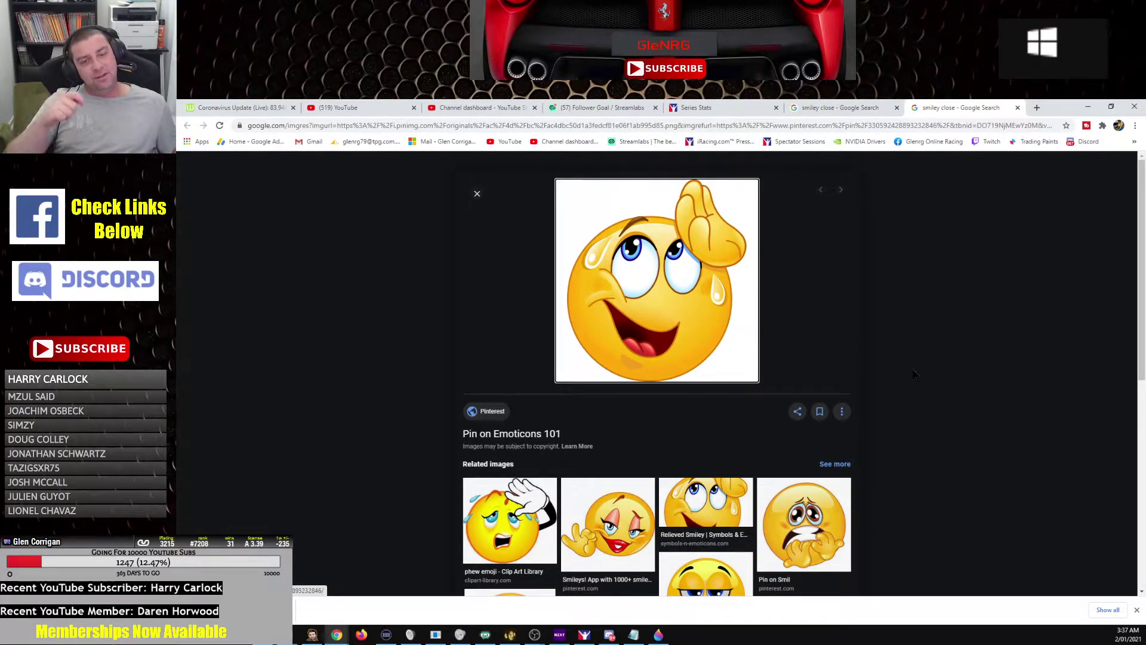
scroll(916, 375, "down", 3)
scroll(916, 374, "down", 3)
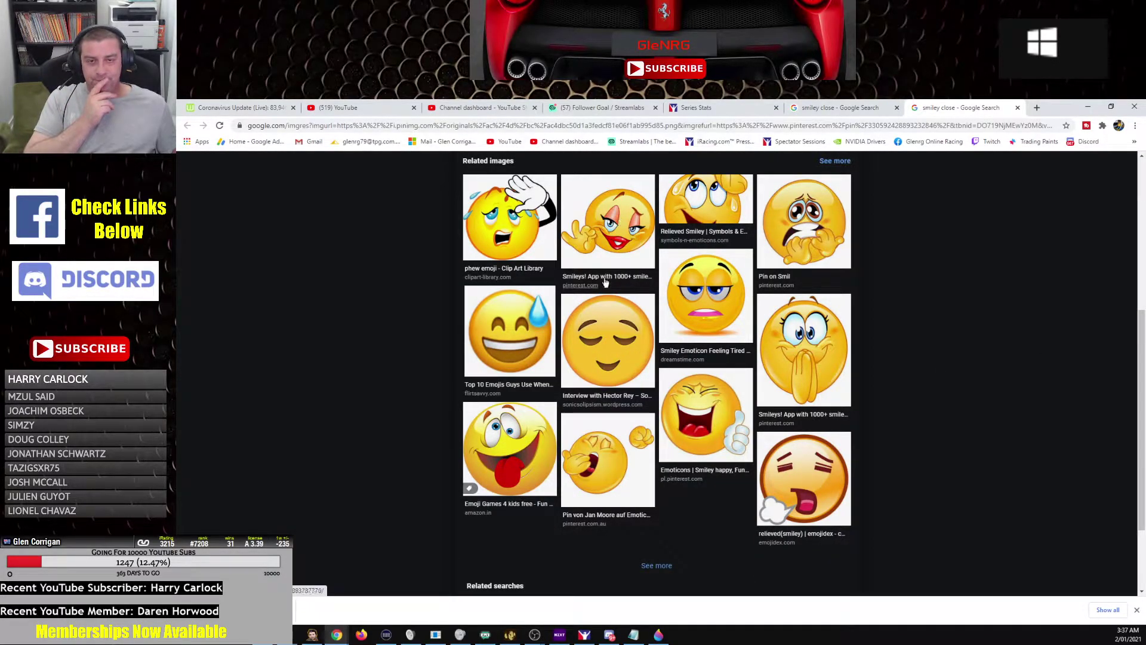
scroll(606, 345, "up", 1)
right_click(624, 276)
key("Escape")
middle_click(644, 280)
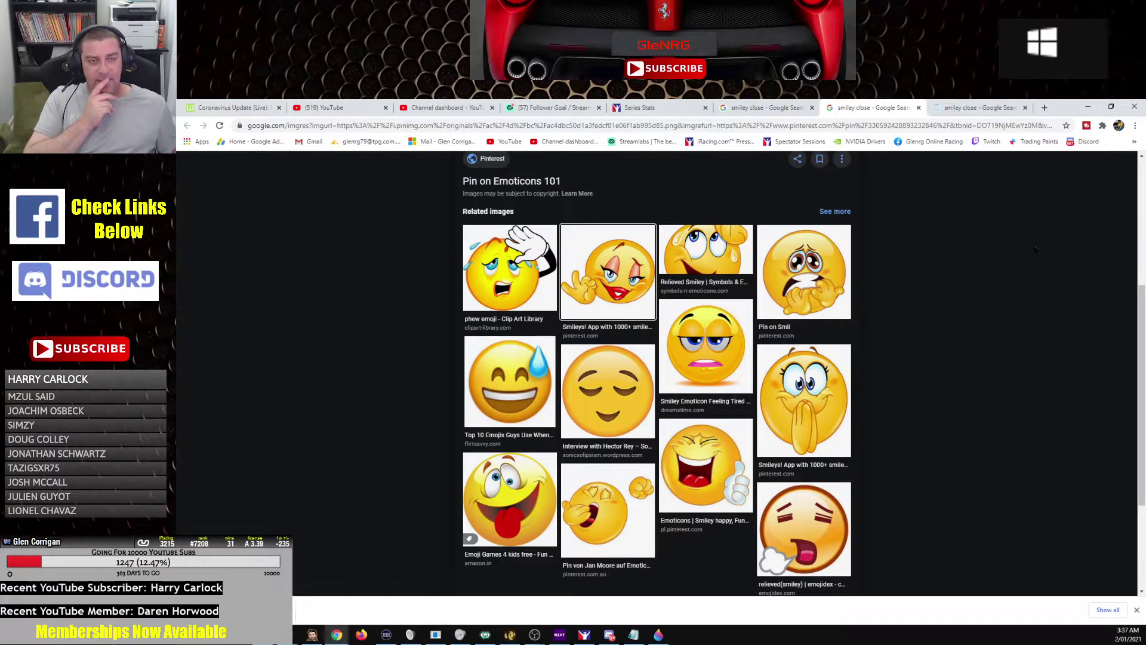
left_click(963, 107)
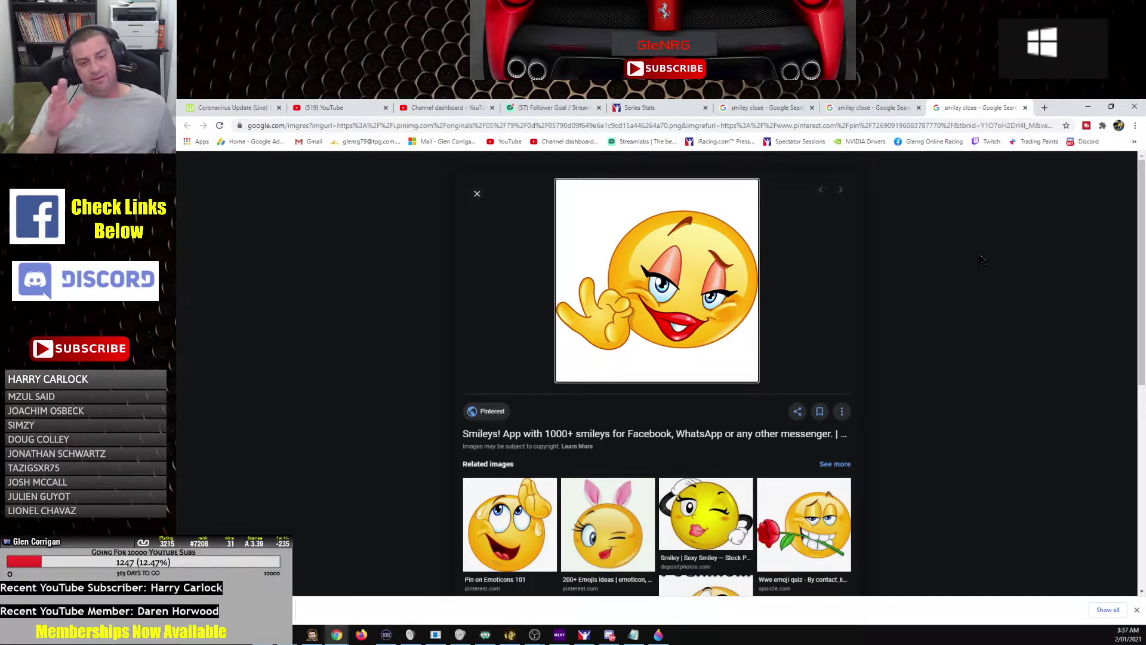
Compare the image results, the "Pin on Emoticons 101" smiley and the red-lipped smiley, including their related images
scroll(981, 258, "down", 3)
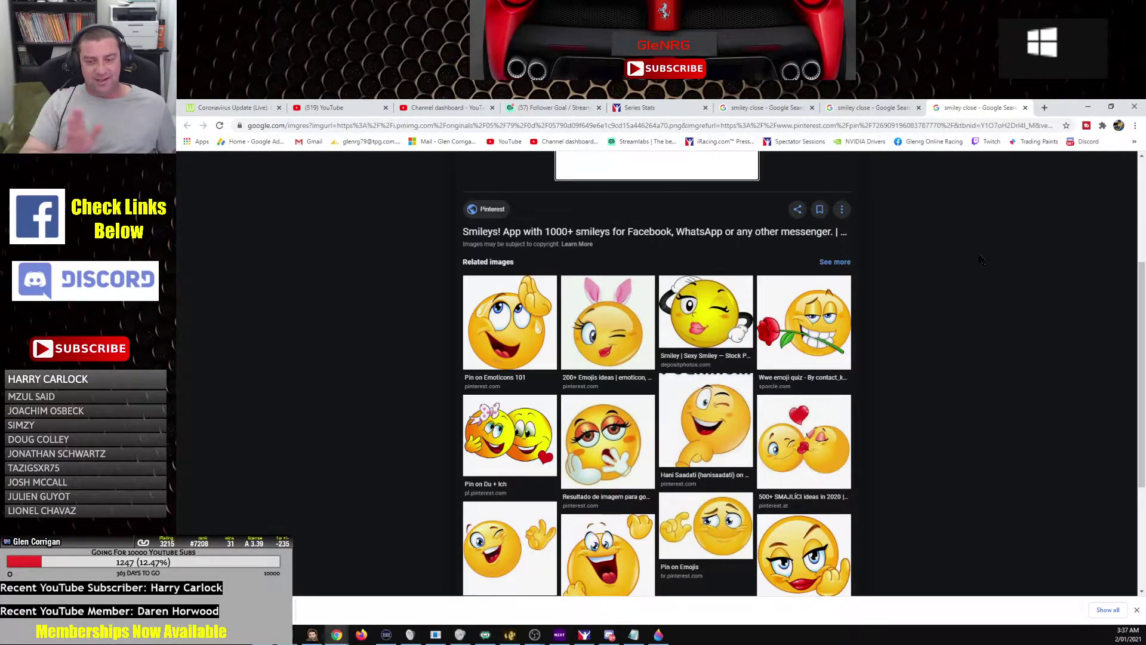
scroll(981, 259, "down", 1)
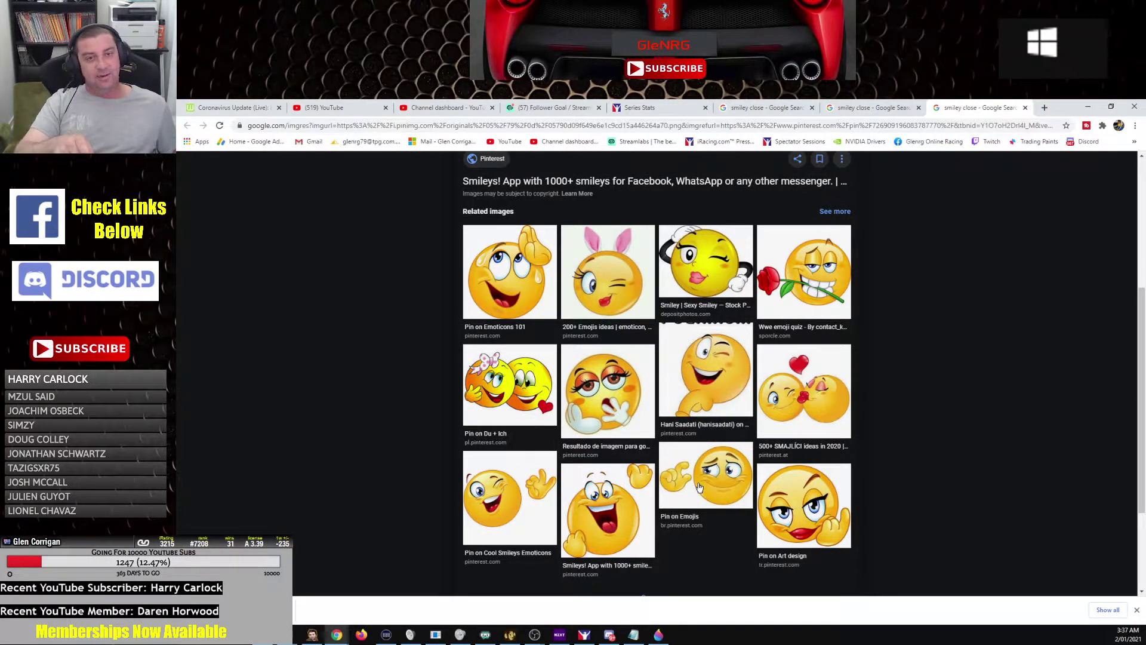
left_click(746, 107)
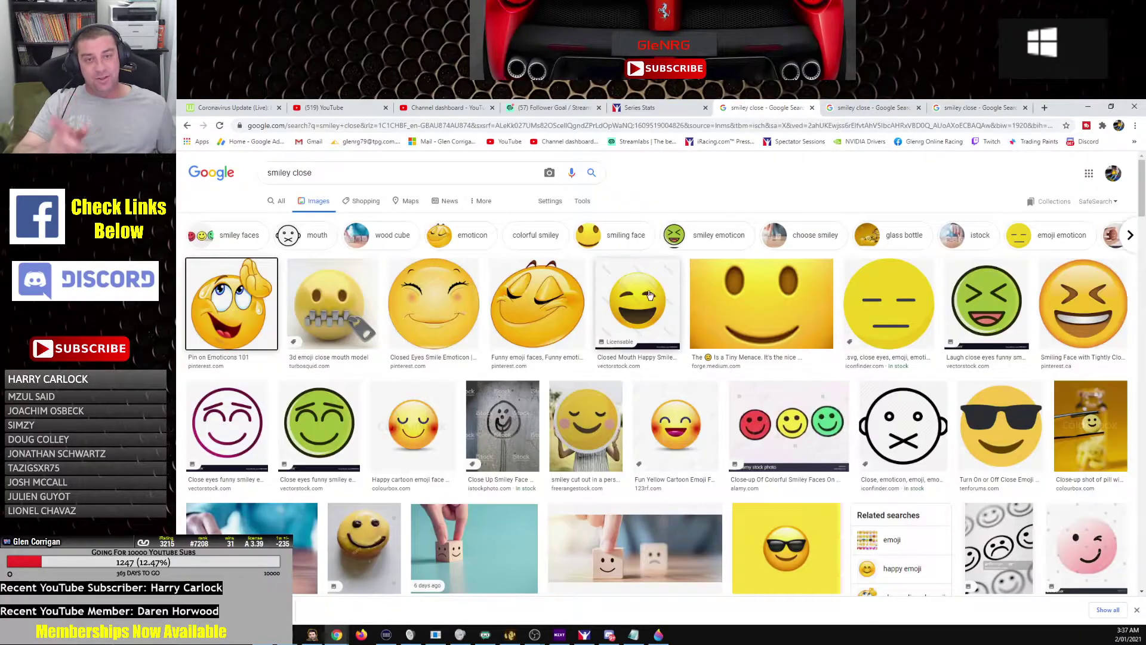
left_click(869, 110)
scroll(949, 497, "up", 5)
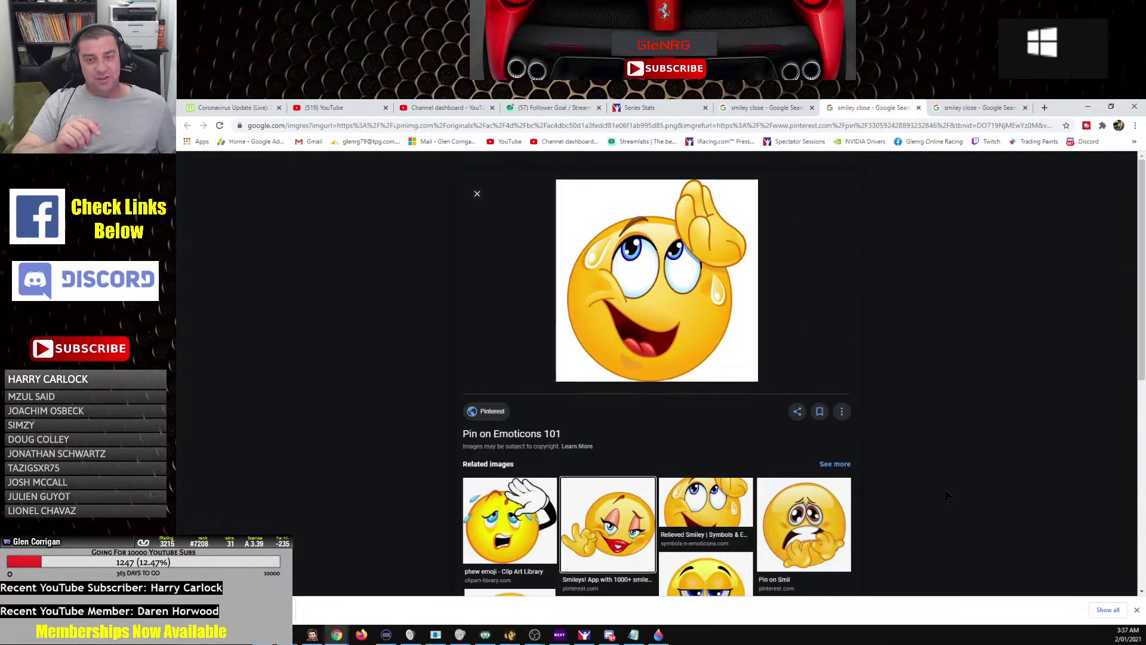
scroll(949, 494, "down", 3)
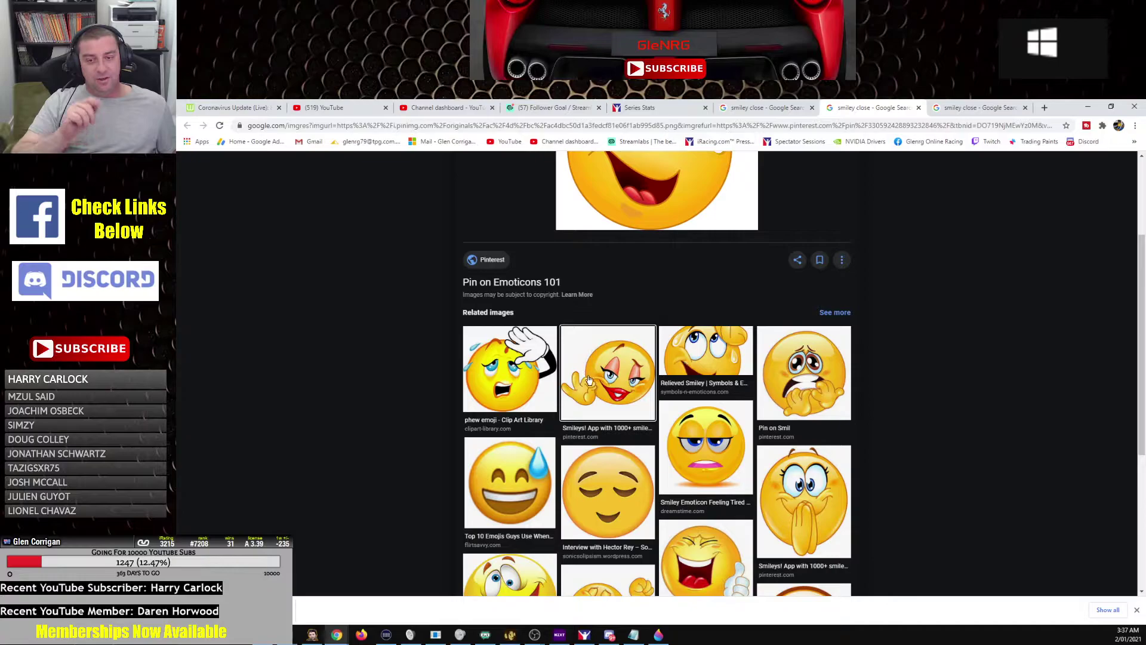
left_click(985, 109)
scroll(818, 325, "up", 5)
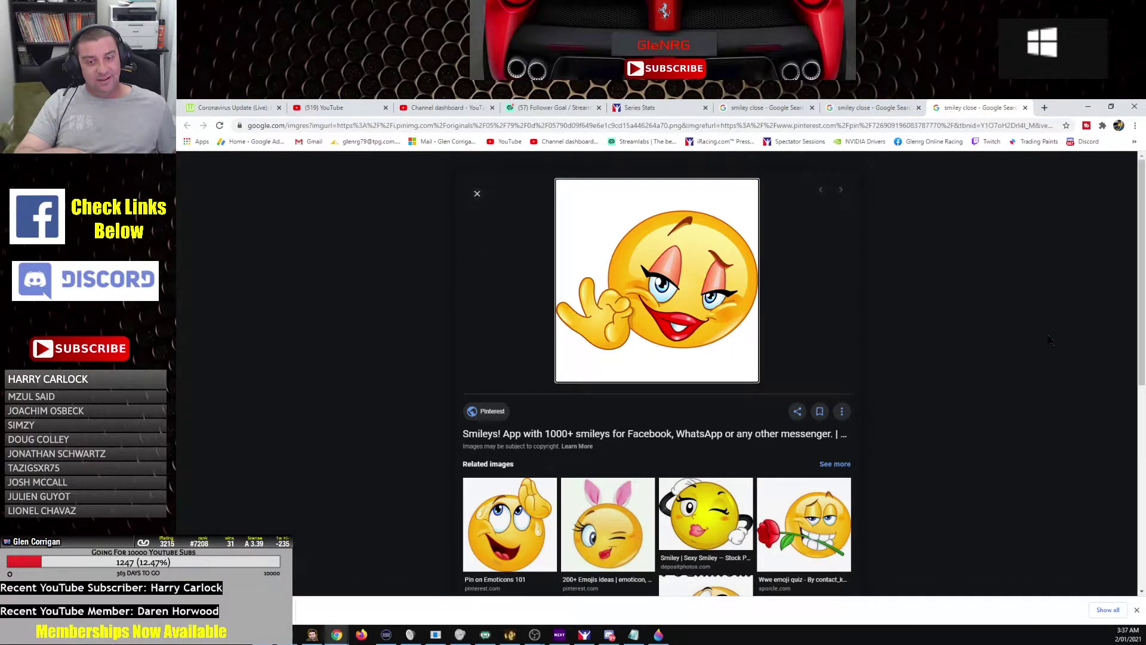
scroll(1051, 340, "down", 5)
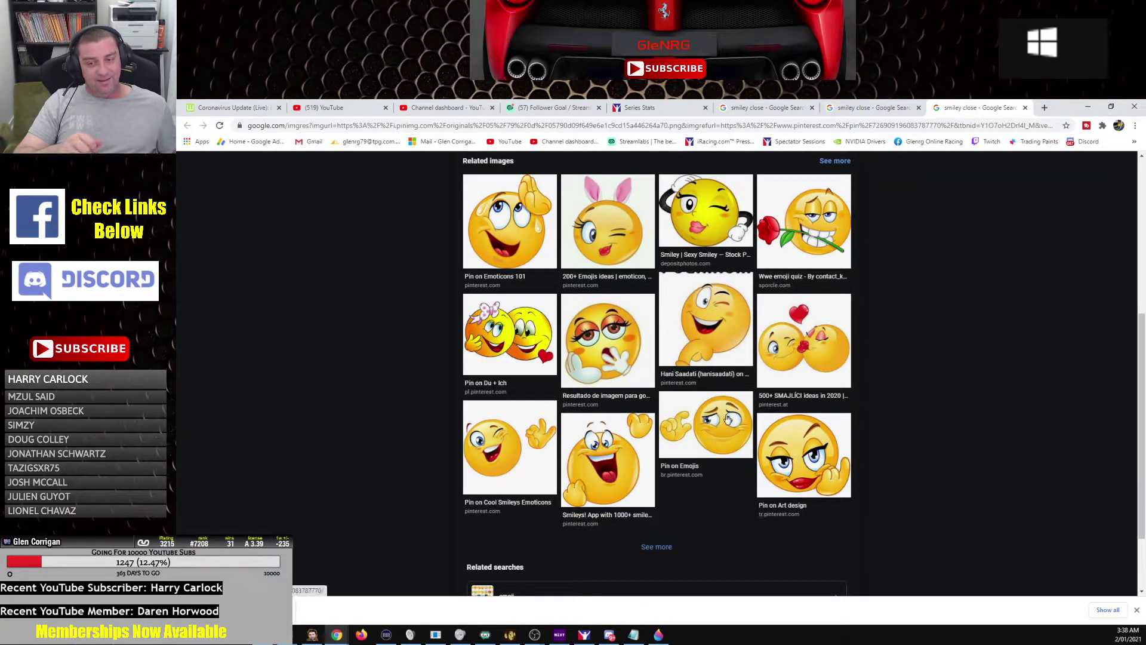
Open the "Pin on Emojis" smiley holding its fingers slightly apart, compare similar versions and settle on "This Much | Symbols & Emoticons"
left_click(729, 420)
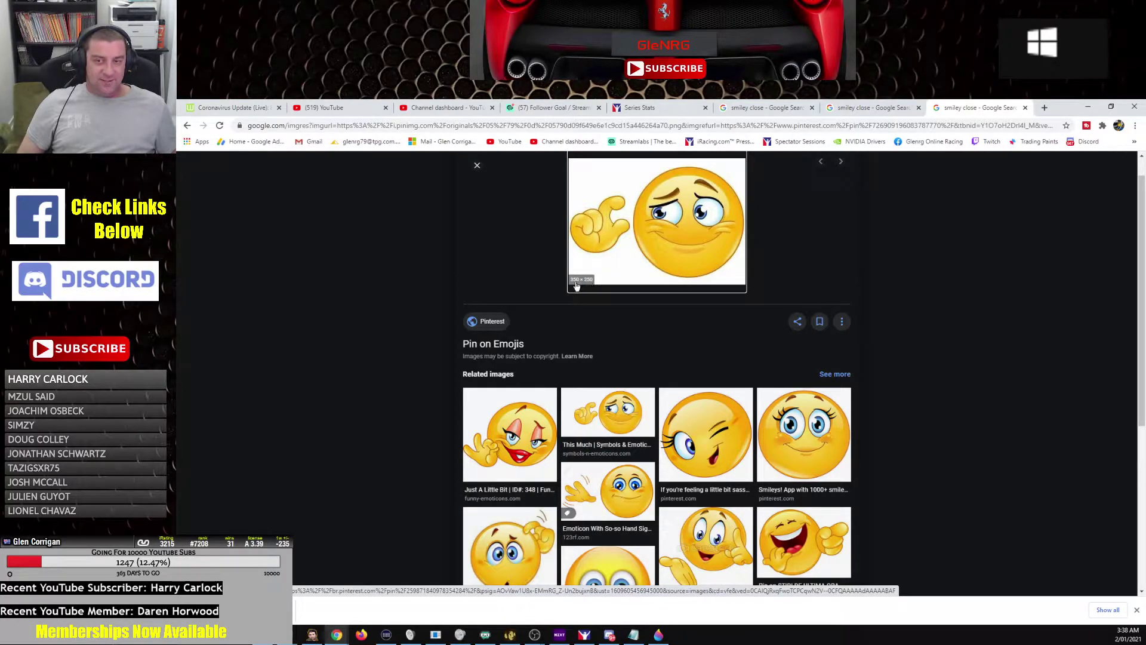
scroll(970, 397, "down", 1)
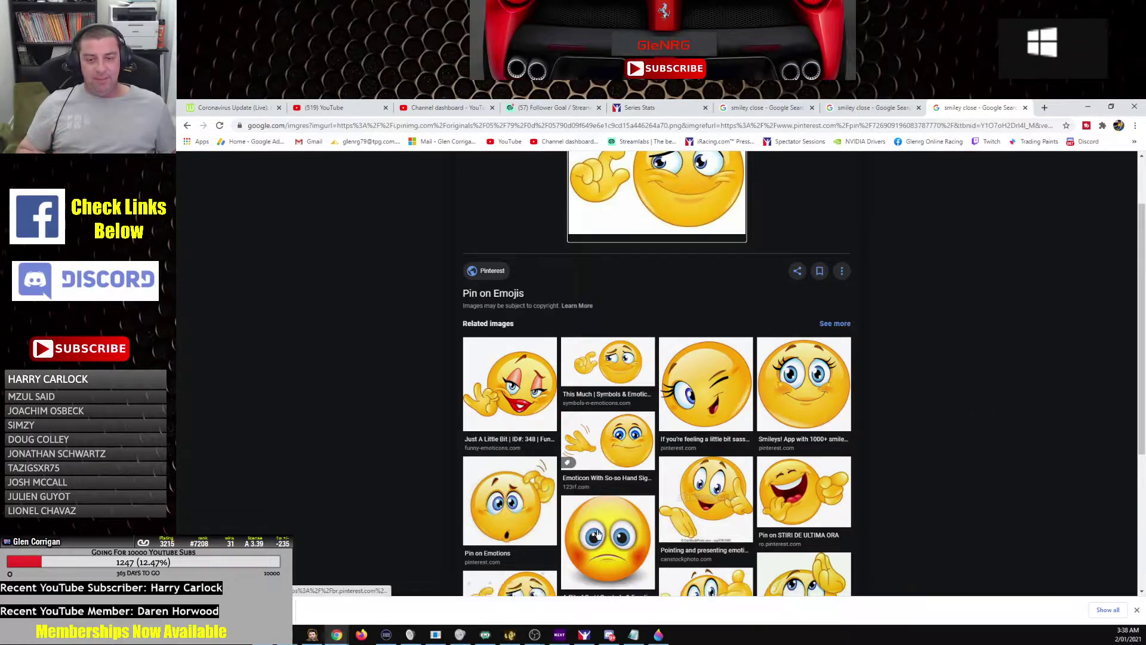
left_click(601, 363)
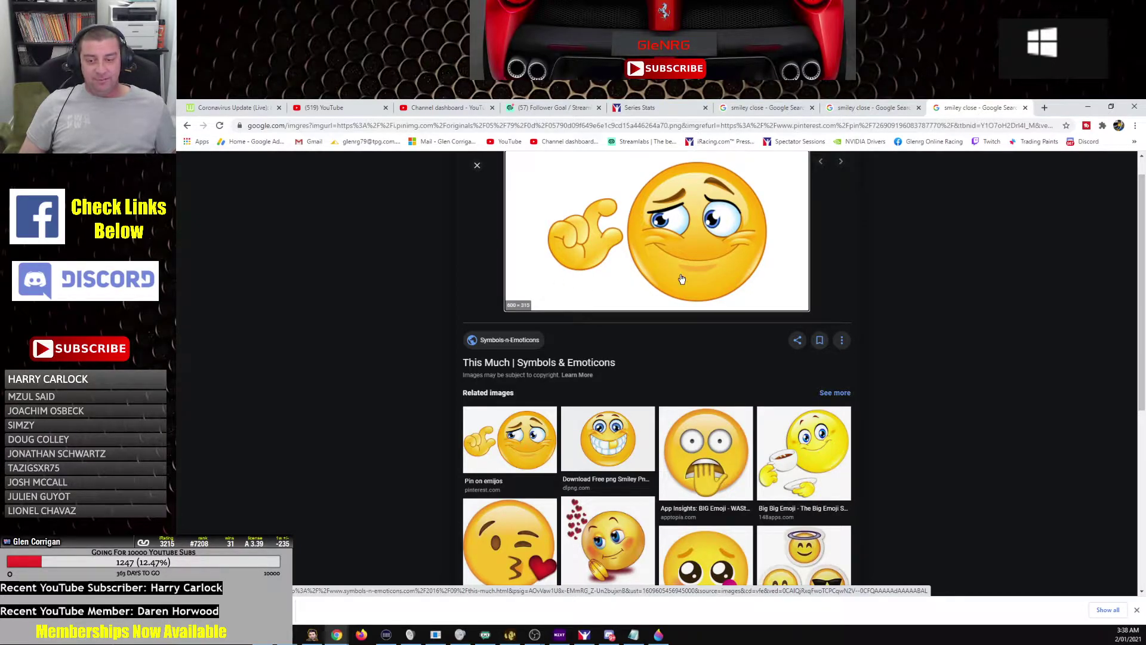
scroll(681, 280, "down", 3)
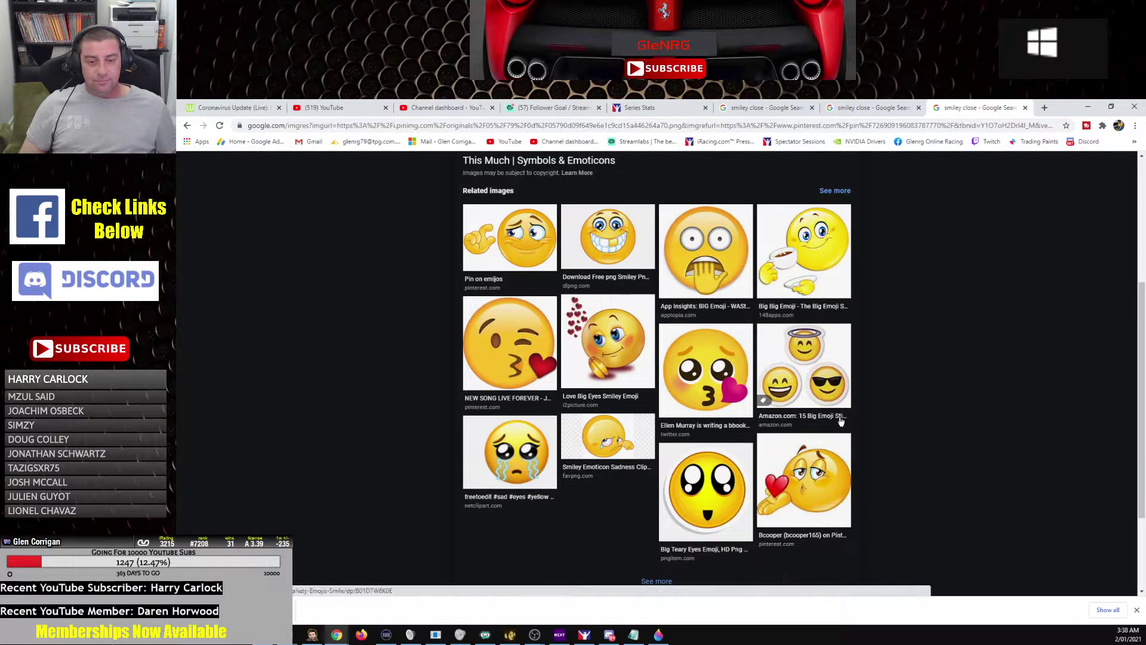
left_click(498, 239)
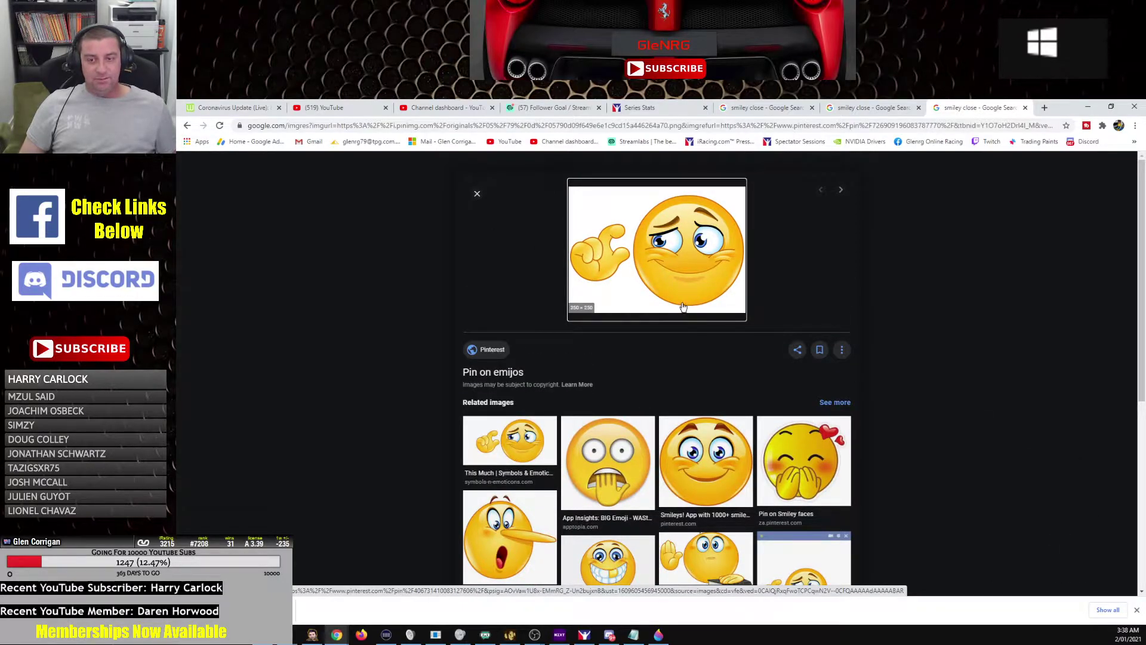
left_click(503, 447)
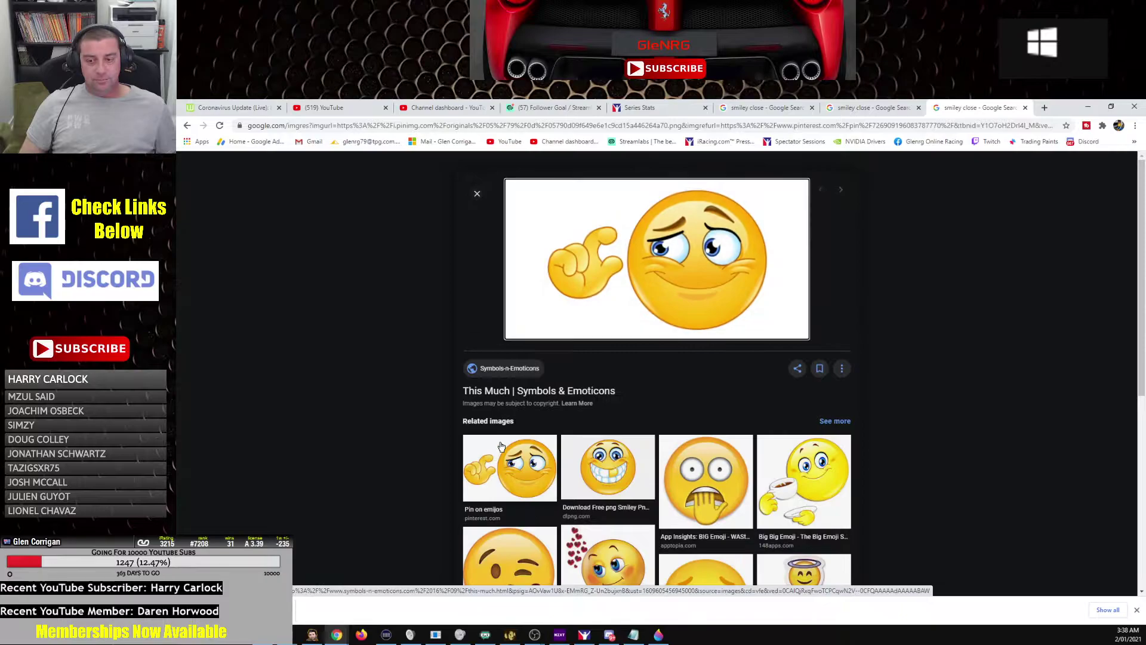
Save the "This Much" smiley image to the OBS Pictures folder as "smiley close.png"
right_click(729, 280)
left_click(799, 367)
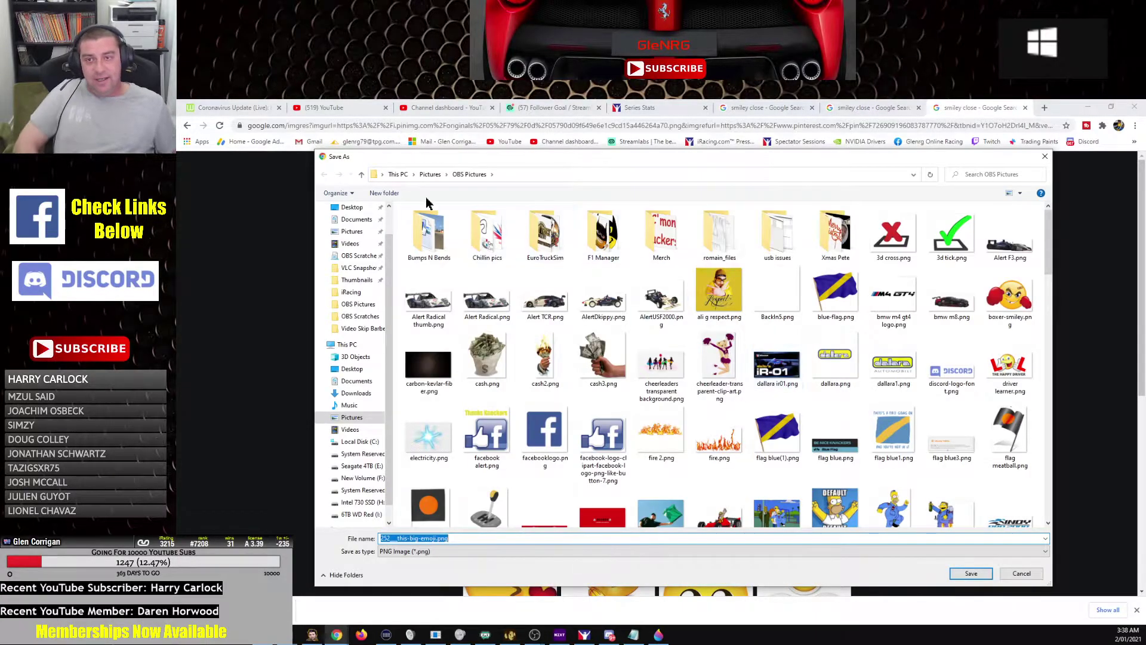
left_click(452, 539)
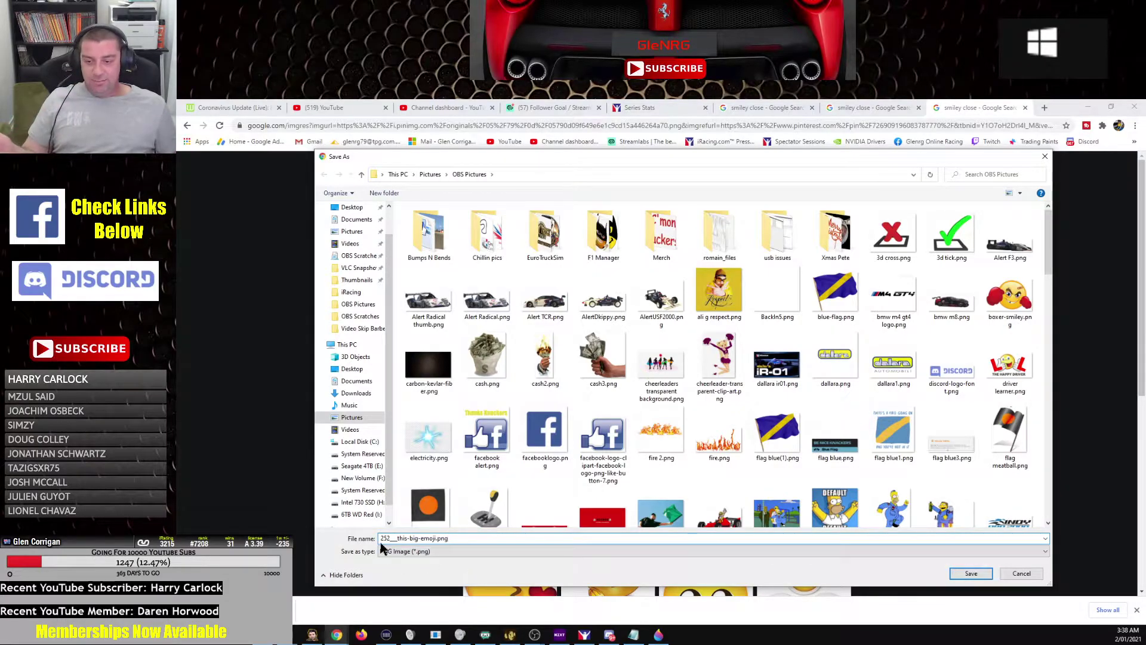
left_click_drag(380, 539, 440, 539)
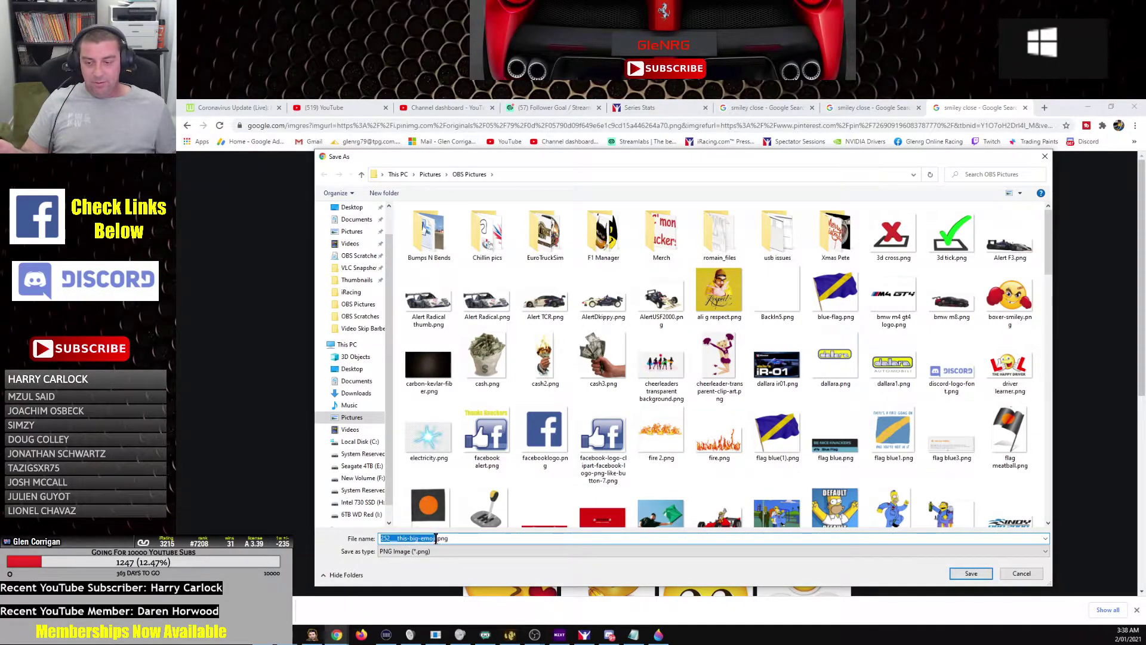
type("smiley")
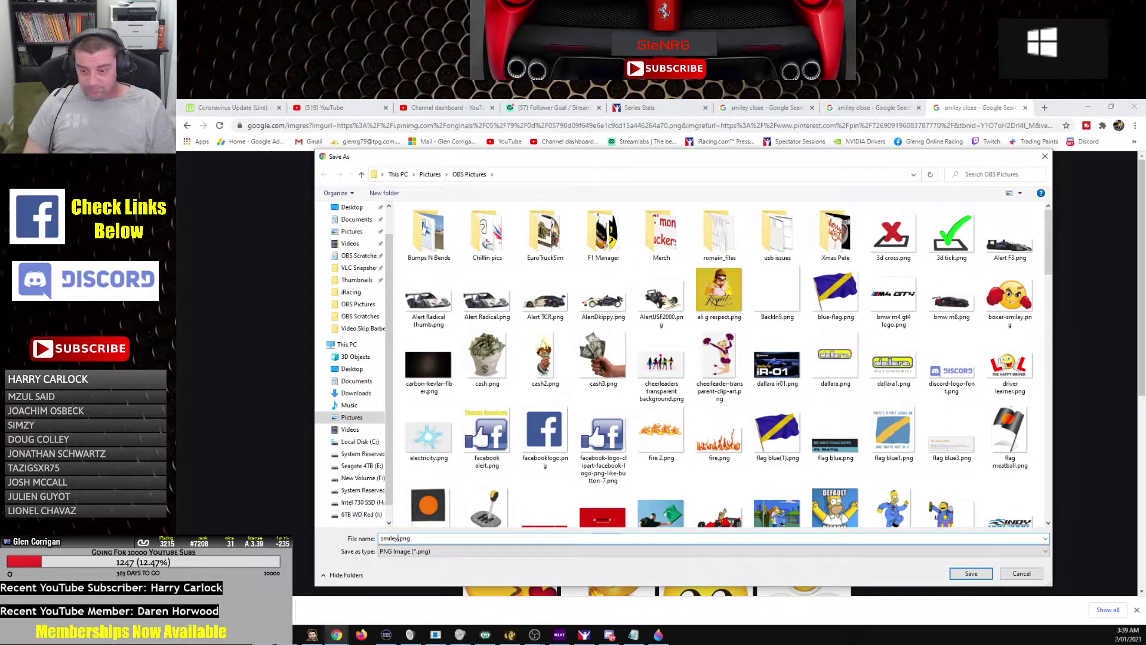
type(" close")
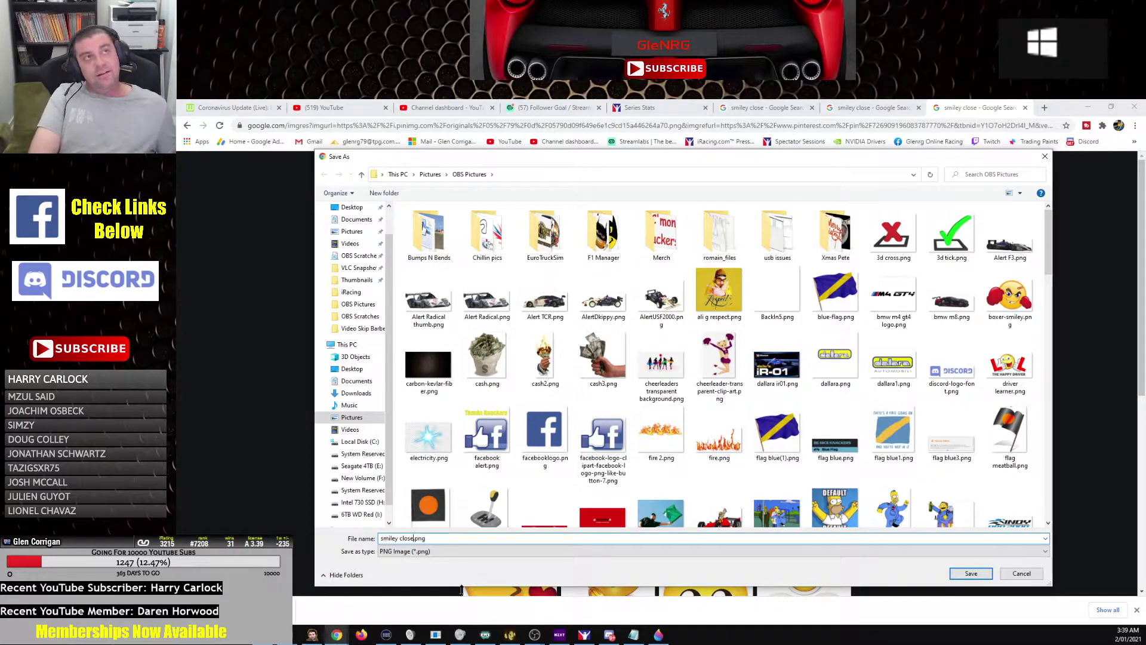
key("Escape")
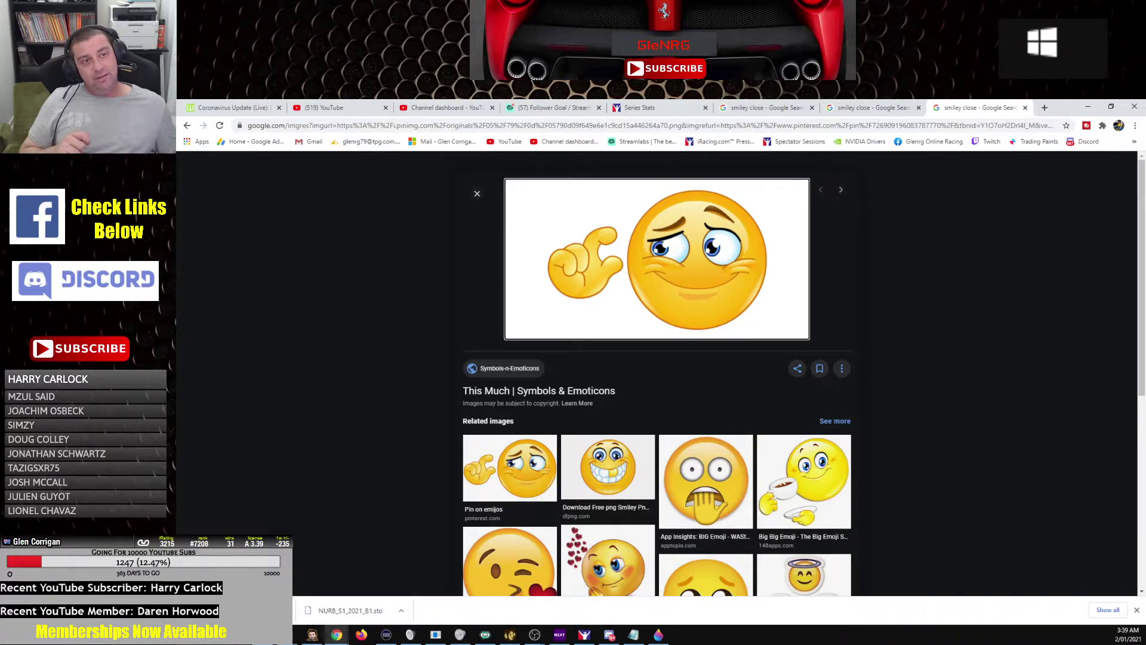
Switch to Paint 3D, add smiley close.png as a custom sticker and place it beside the "Missed It" title text
key("alt+Tab")
scroll(855, 461, "down", 3)
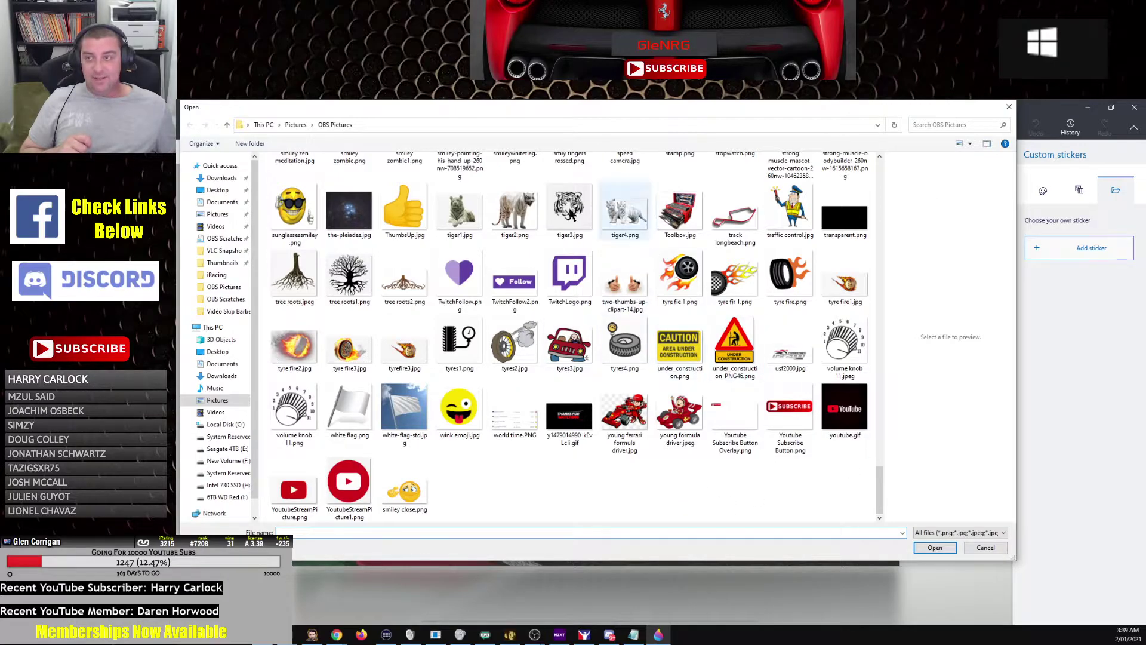
double_click(411, 493)
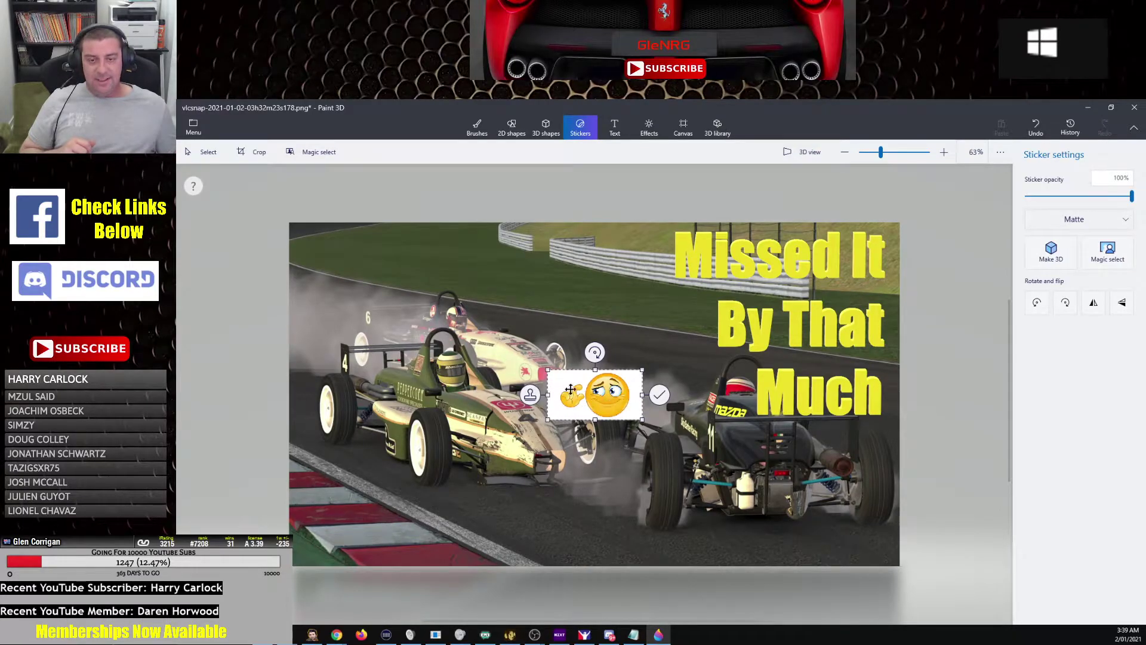
left_click_drag(600, 397, 612, 256)
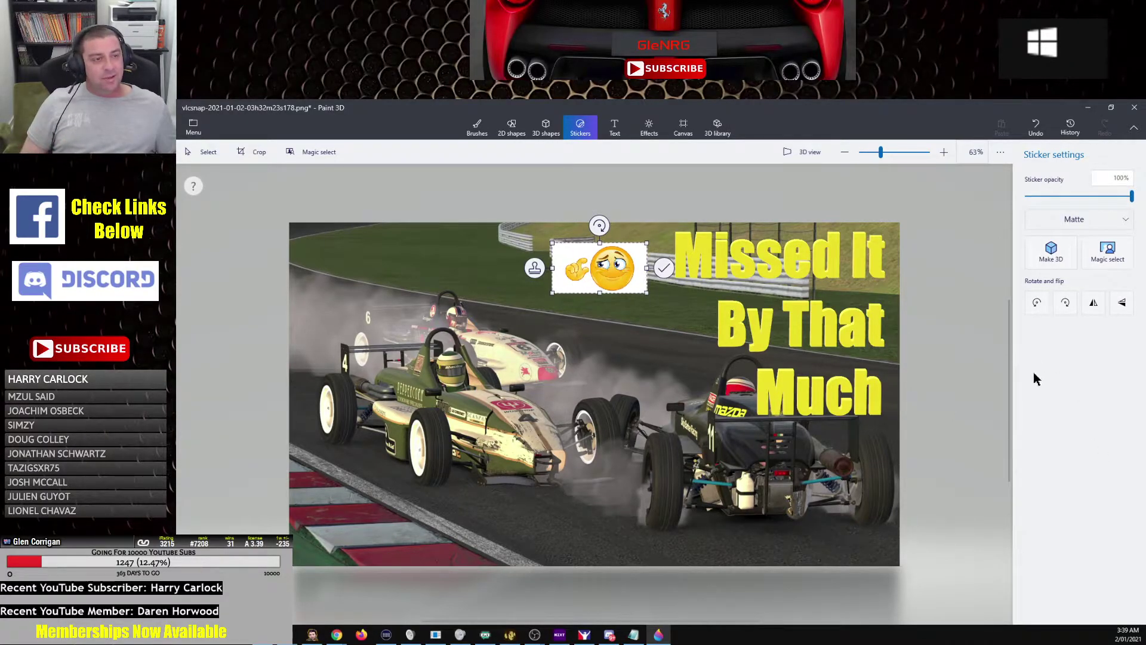
Start Magic select on the smiley sticker and tighten the cutout area closely around the hand and face
left_click(1106, 256)
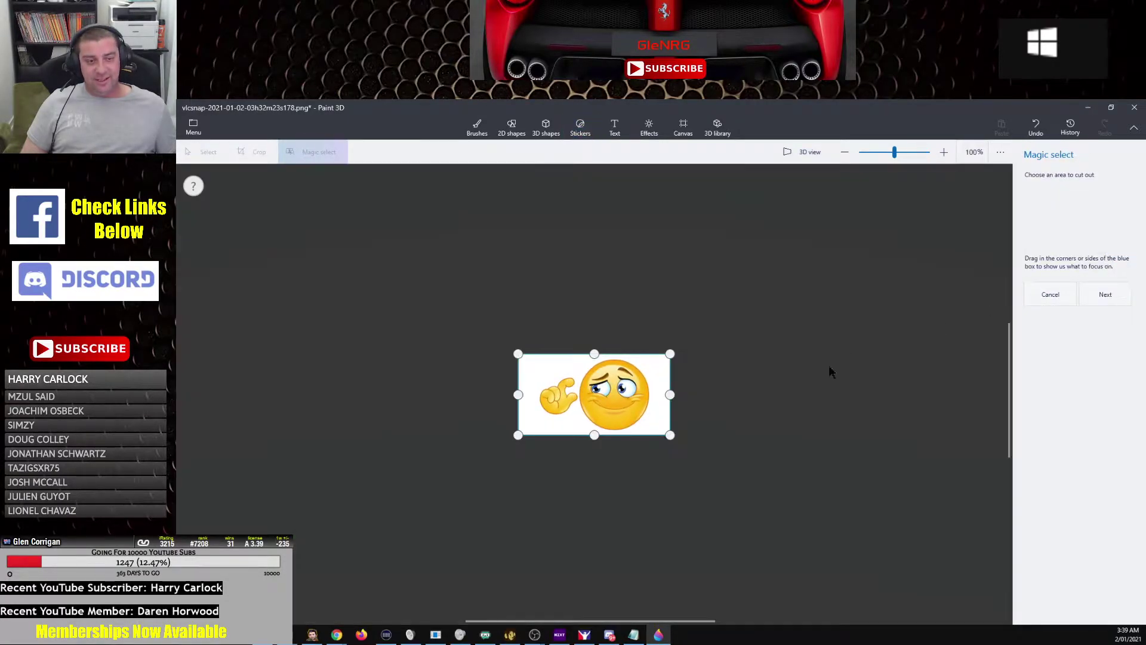
scroll(619, 418, "up", 5)
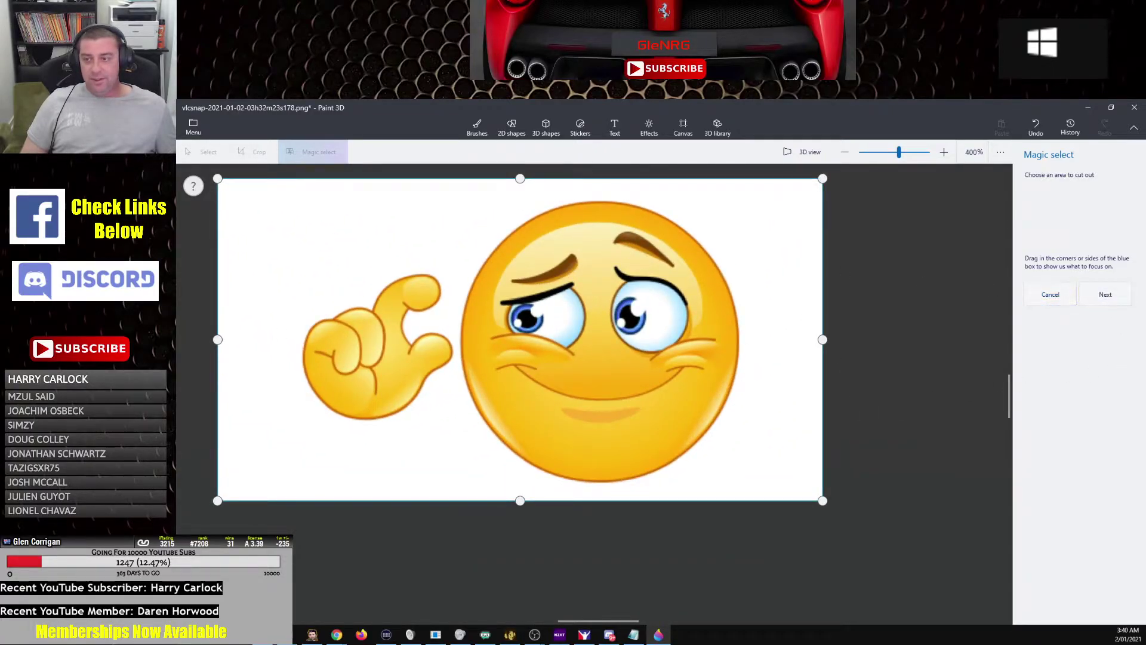
left_click_drag(208, 333, 294, 339)
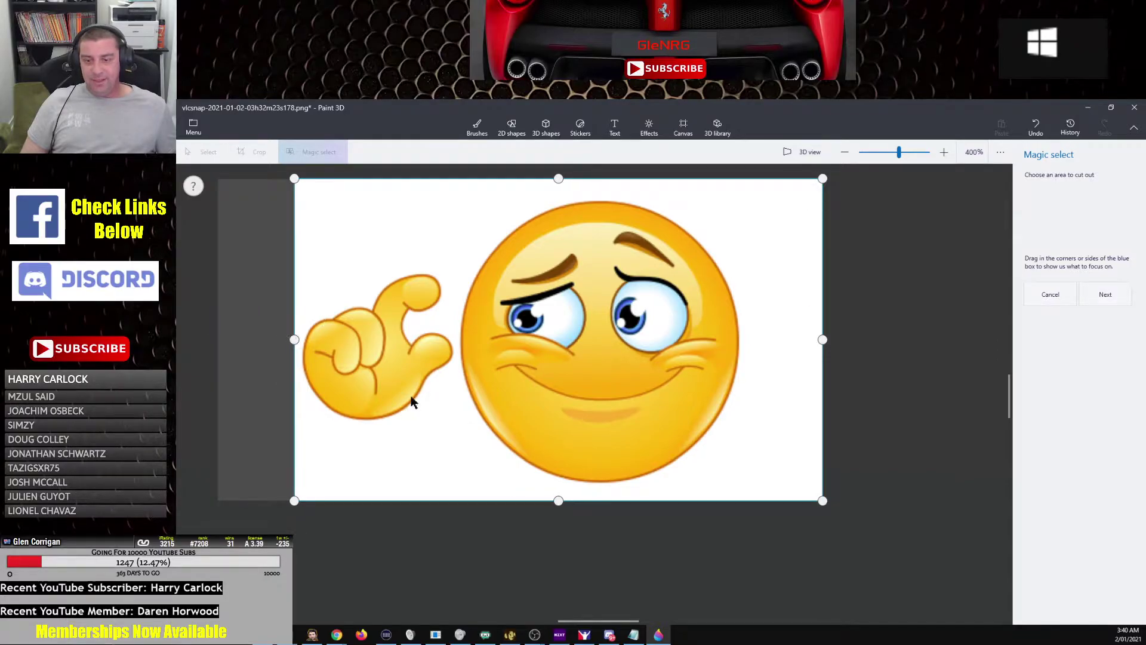
left_click_drag(543, 500, 563, 500)
left_click_drag(824, 335, 750, 336)
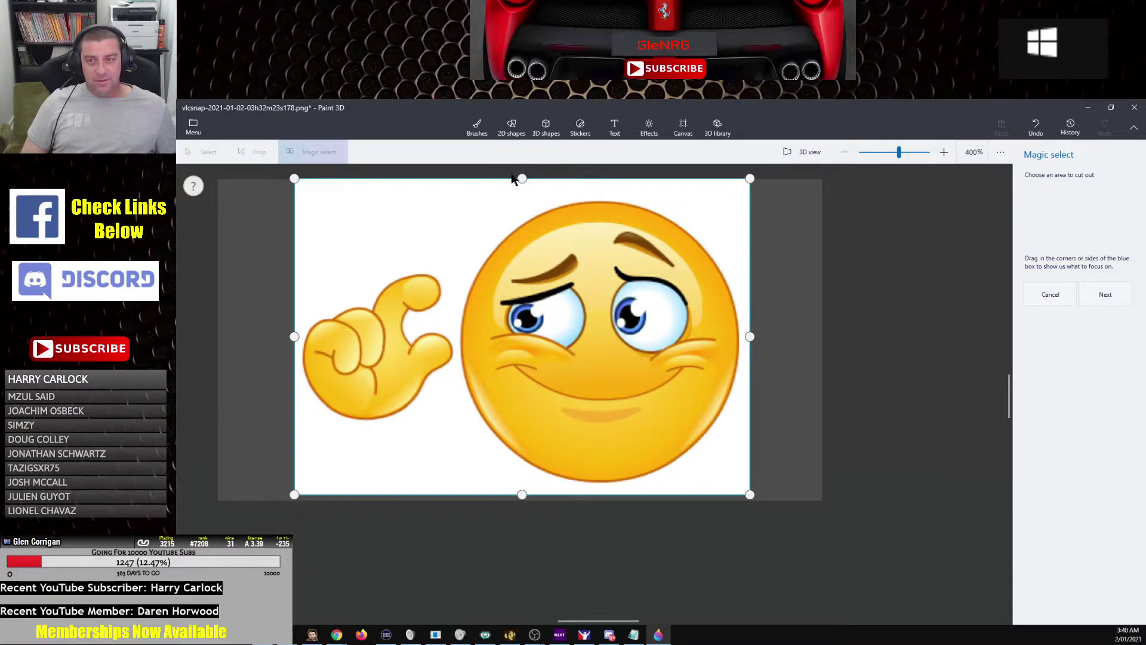
left_click_drag(521, 179, 522, 189)
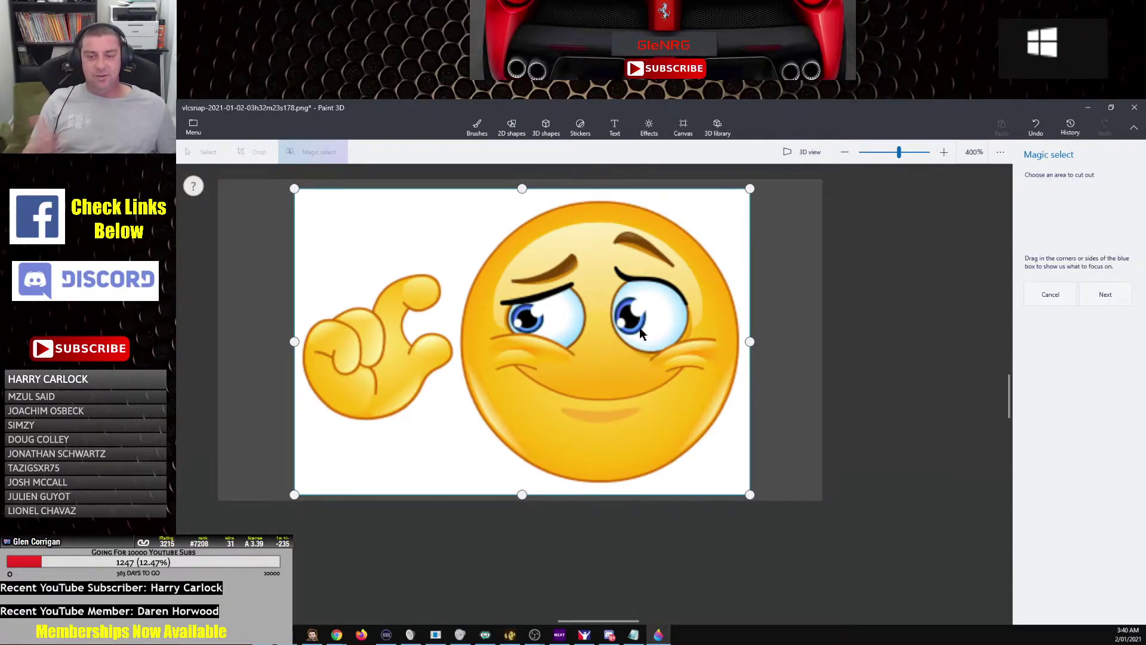
Refine the cutout by adding the missing white of the eye and the whole hand, and finish it
left_click(1118, 304)
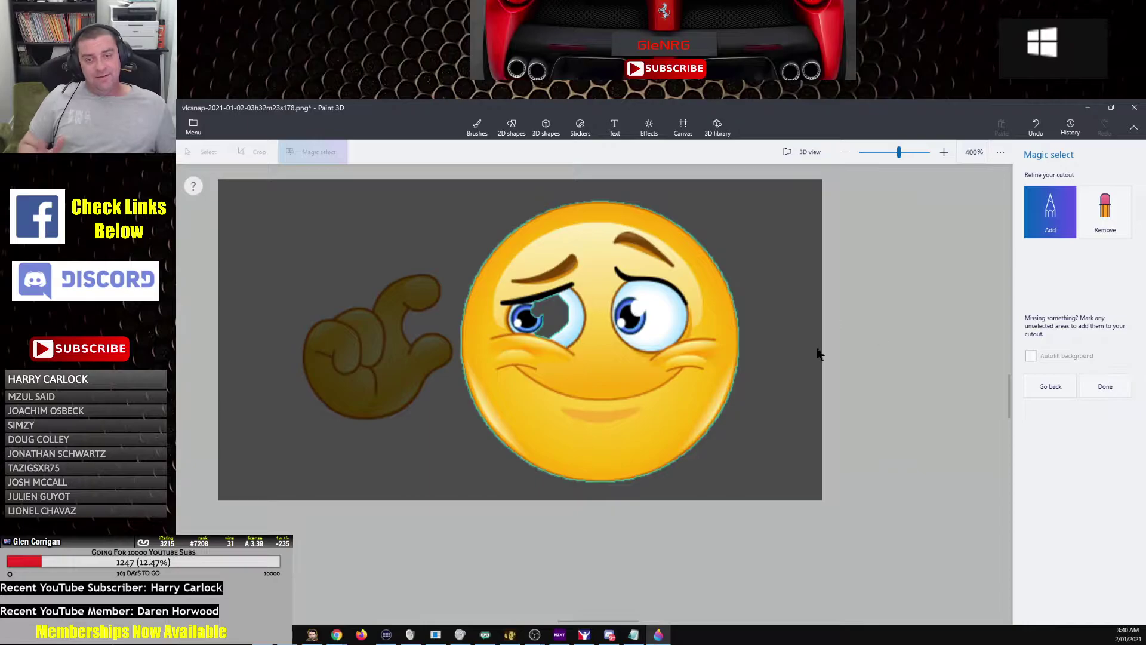
left_click(554, 312)
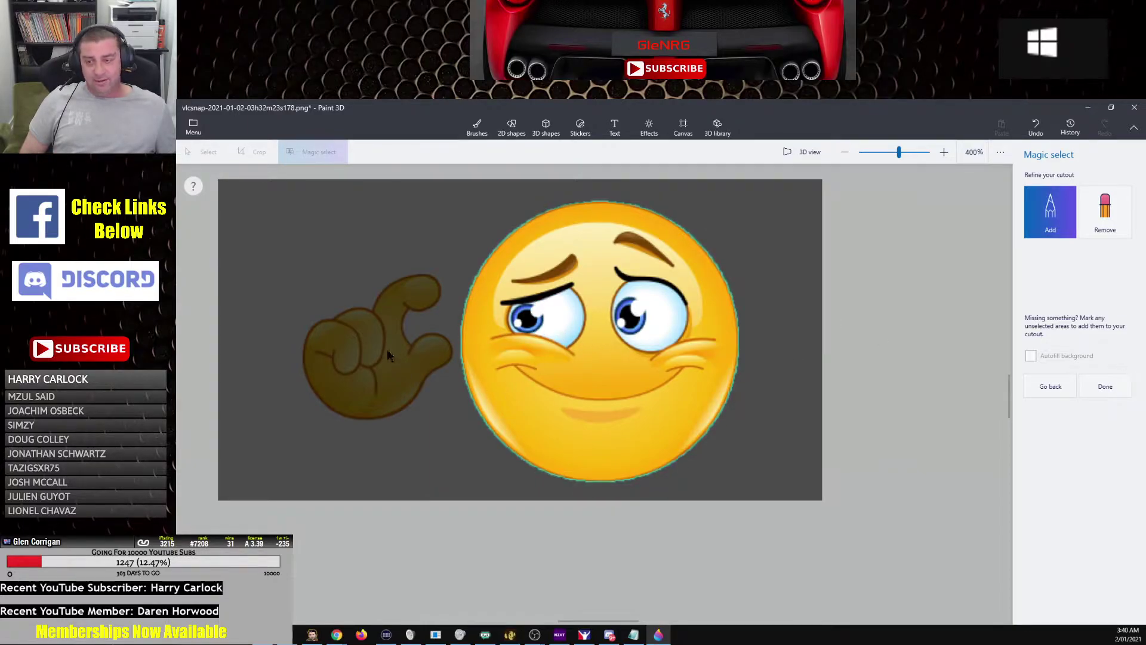
left_click(372, 339)
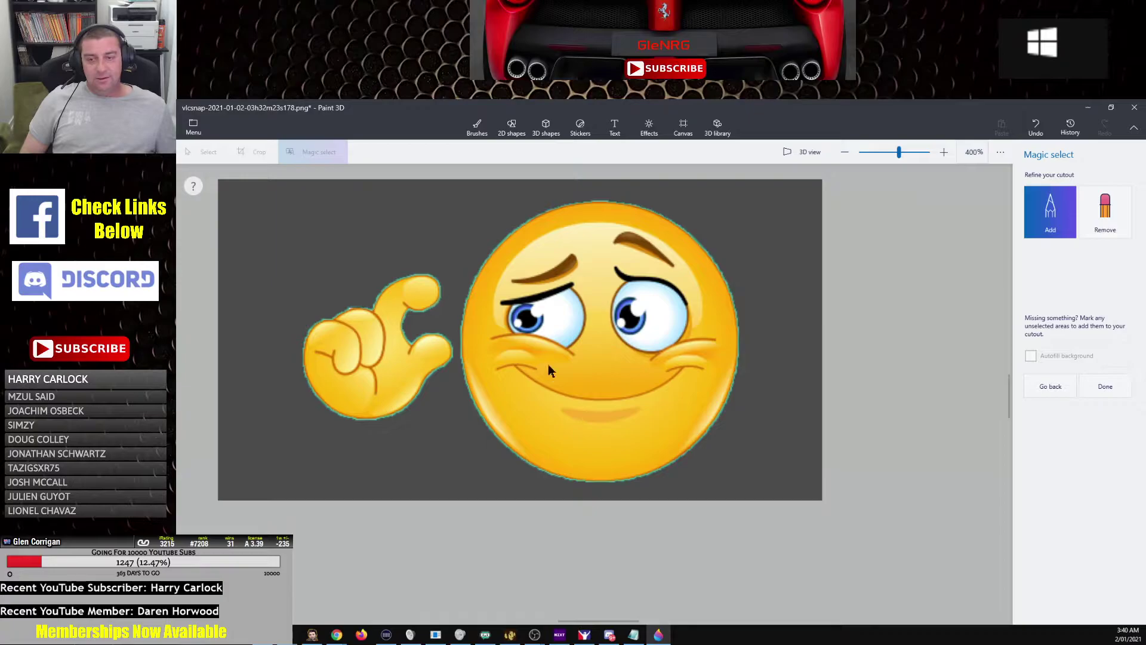
scroll(760, 378, "down", 1)
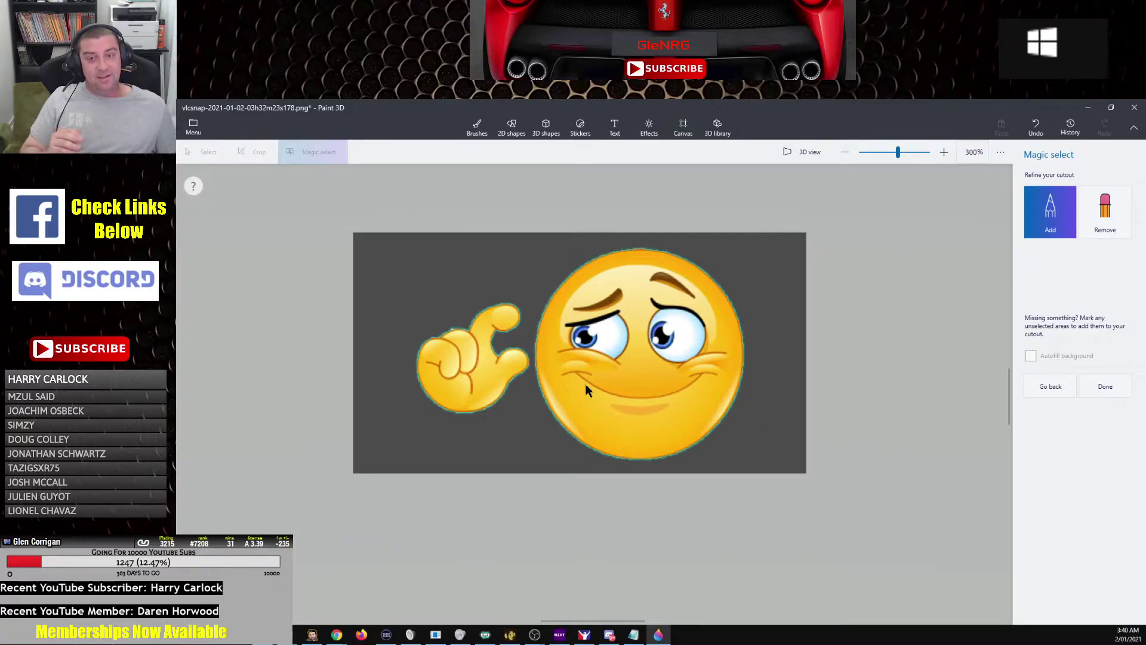
left_click(1104, 387)
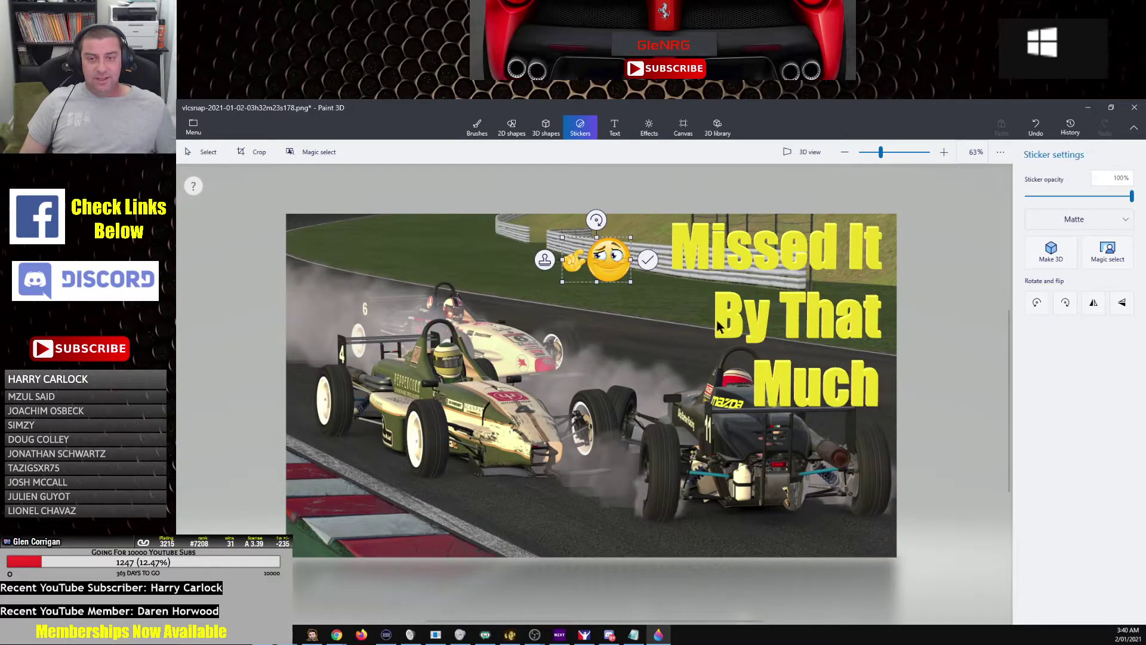
Enlarge the cut-out smiley, tilt it slightly counterclockwise beside "Missed It" and stamp it onto the picture
left_click_drag(569, 278, 590, 291)
left_click_drag(586, 209, 575, 210)
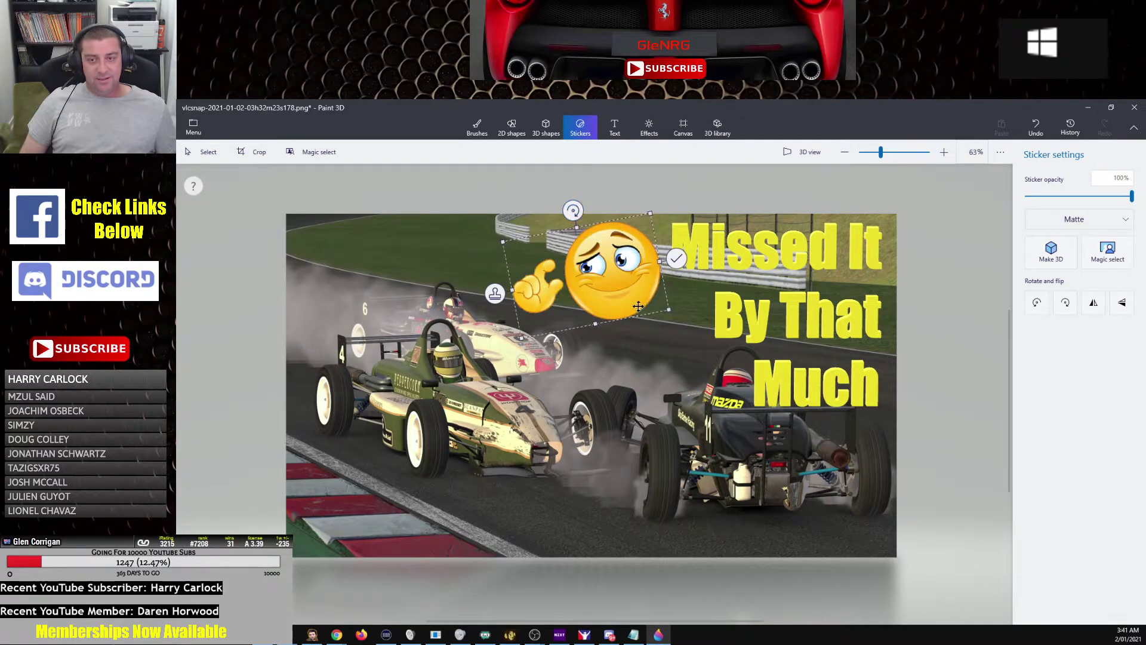
left_click(495, 295)
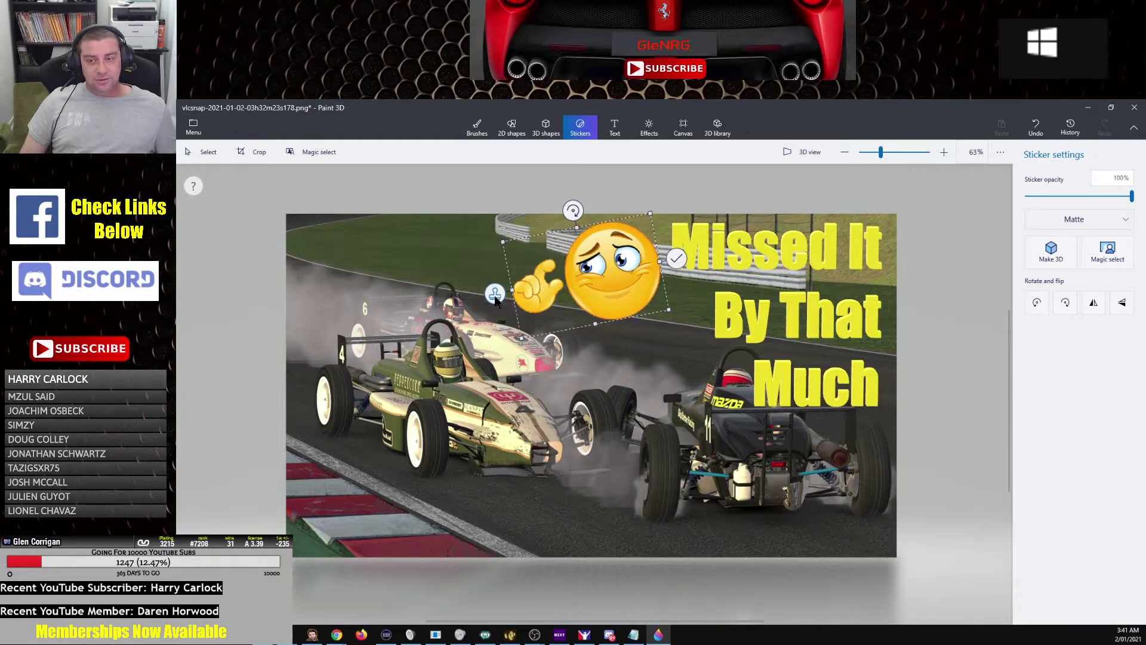
Place extra smiley copies over the smoke behind car 4, the rear of car 11 and the kerb in the foreground
left_click_drag(626, 274, 399, 280)
left_click(582, 508)
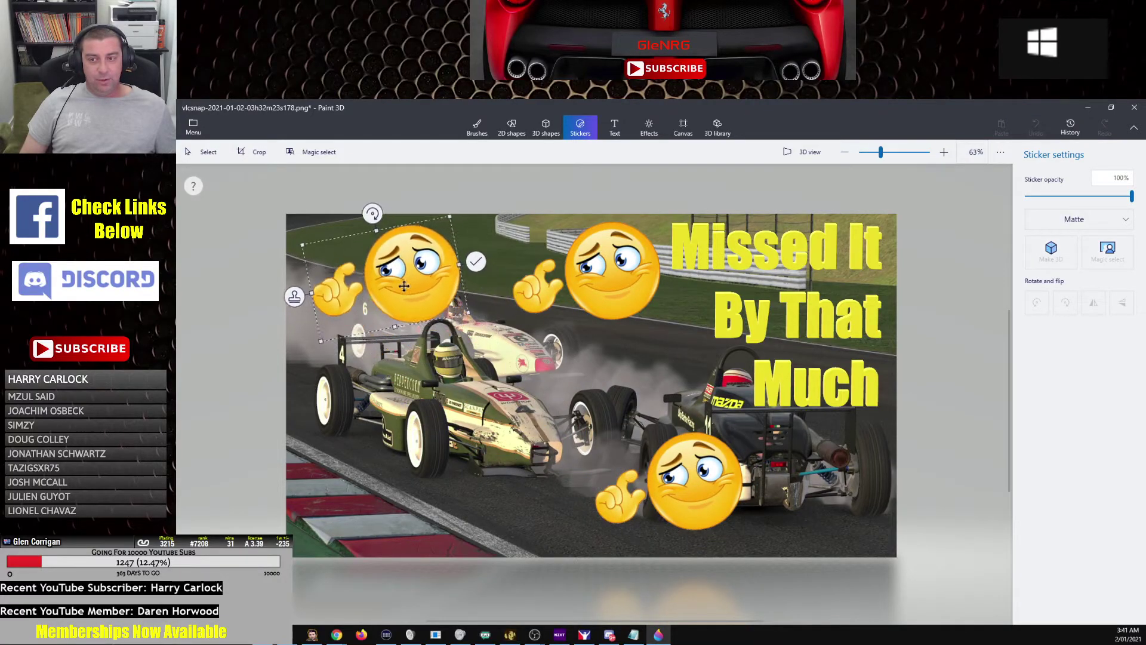
left_click(291, 295)
left_click_drag(410, 271, 440, 479)
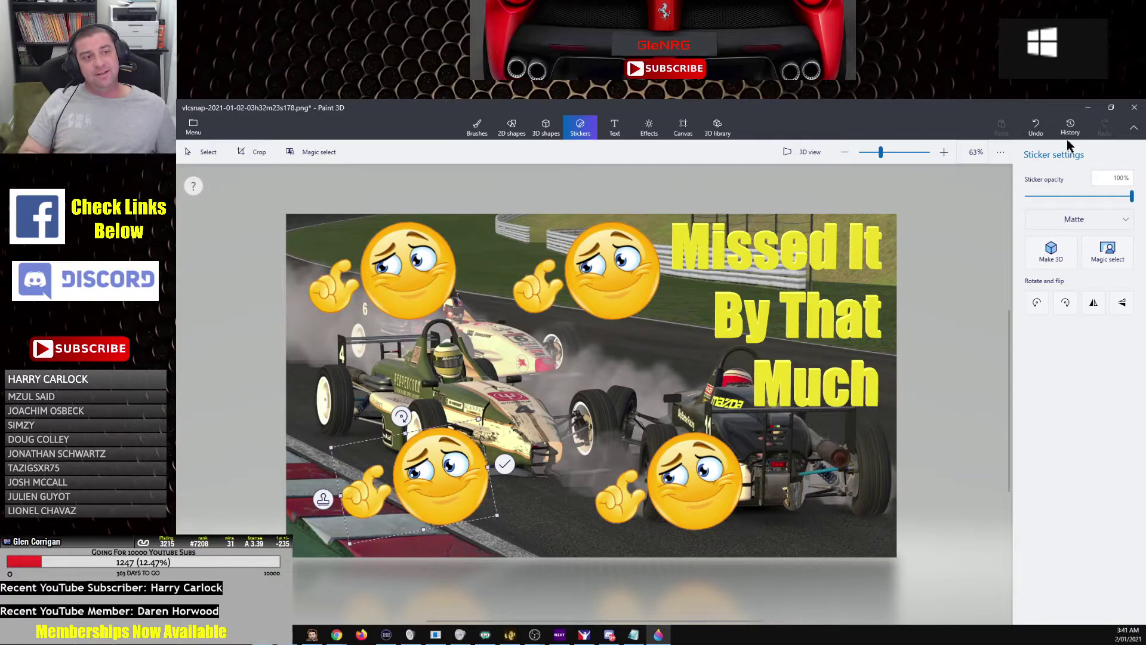
Undo the extra smiley copies, keeping only the one beside the title text
left_click(1045, 134)
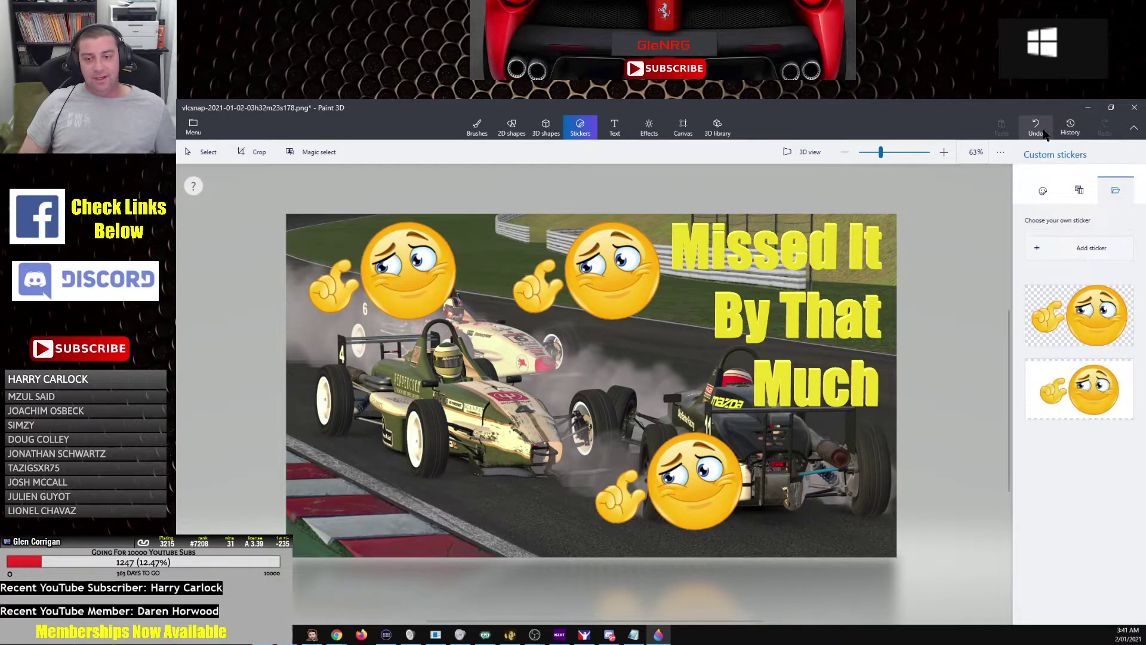
left_click(1044, 134)
left_click(1044, 135)
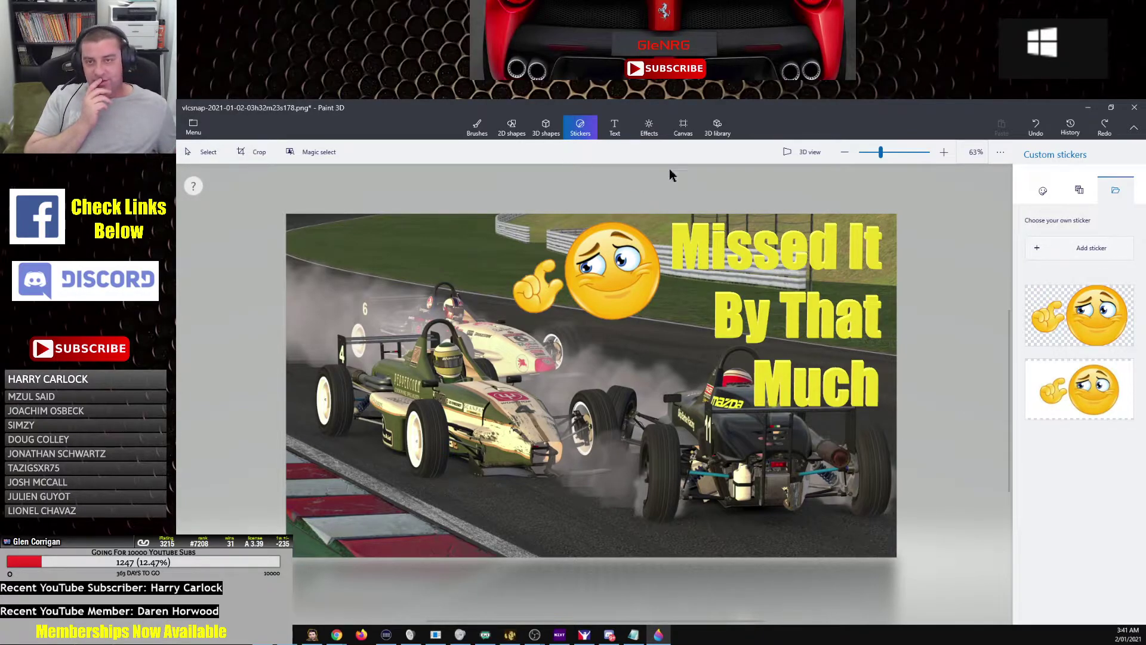
Add fire 2.png from the OBS Pictures folder as a custom sticker
left_click(1050, 249)
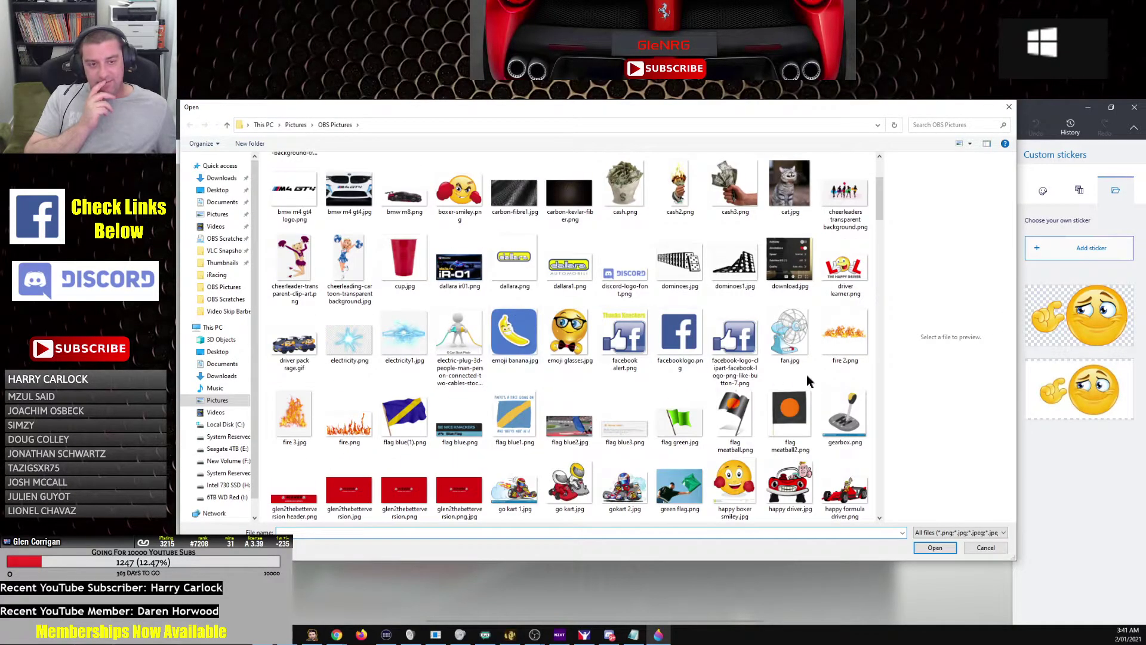
left_click(848, 345)
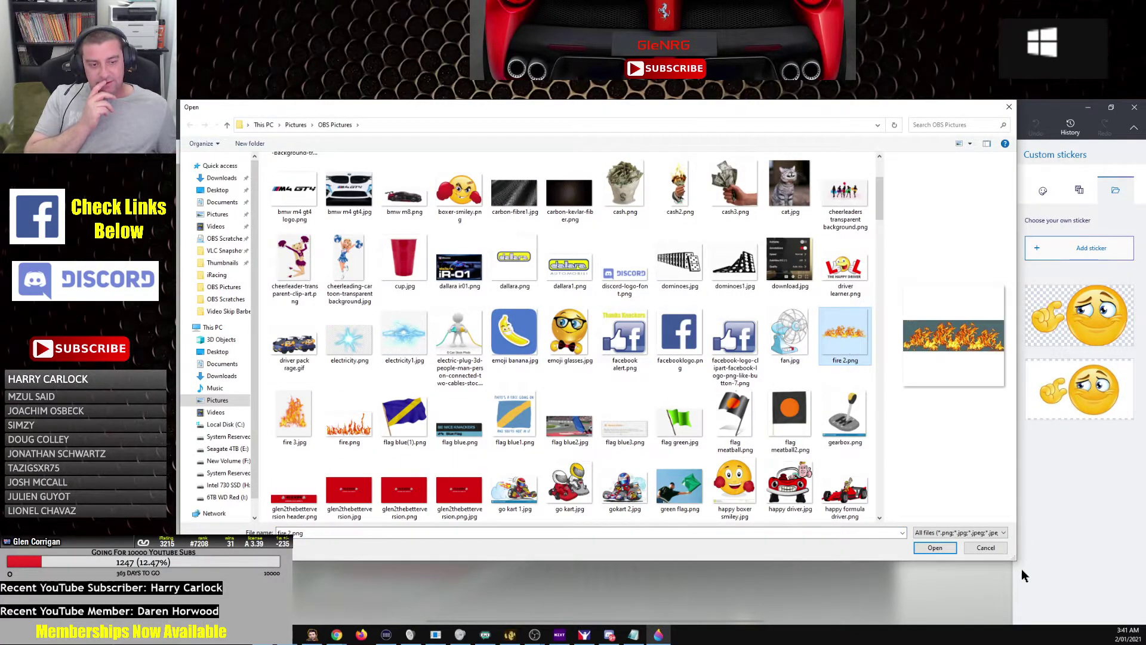
left_click(946, 552)
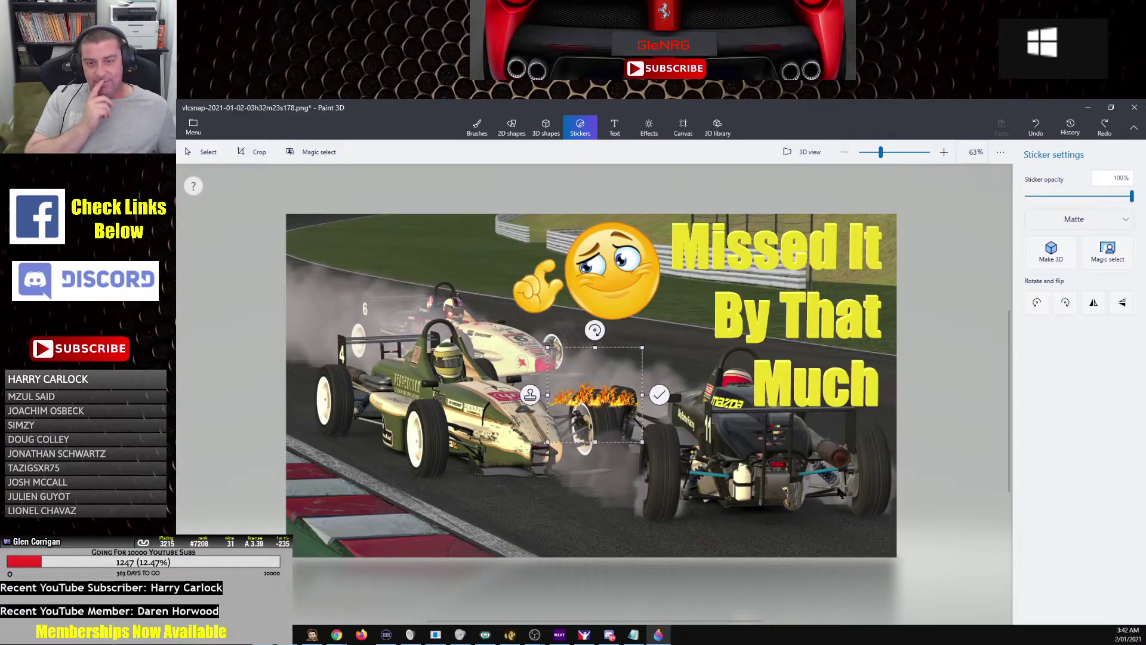
Move the fire sticker beneath the rear of car 11, enlarge it to span the rear end and stamp it
mouse_move(614, 408)
left_mouse_down()
mouse_move(736, 509)
mouse_move(835, 515)
mouse_move(868, 502)
left_mouse_up()
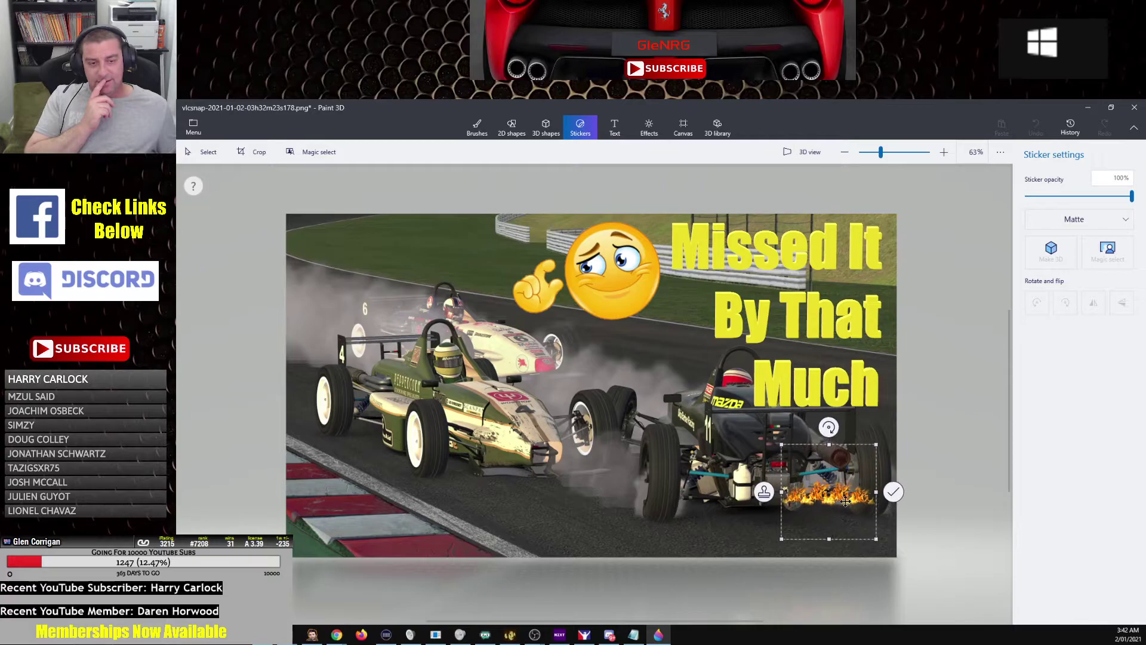
left_click_drag(784, 539, 714, 610)
left_click_drag(825, 536, 834, 521)
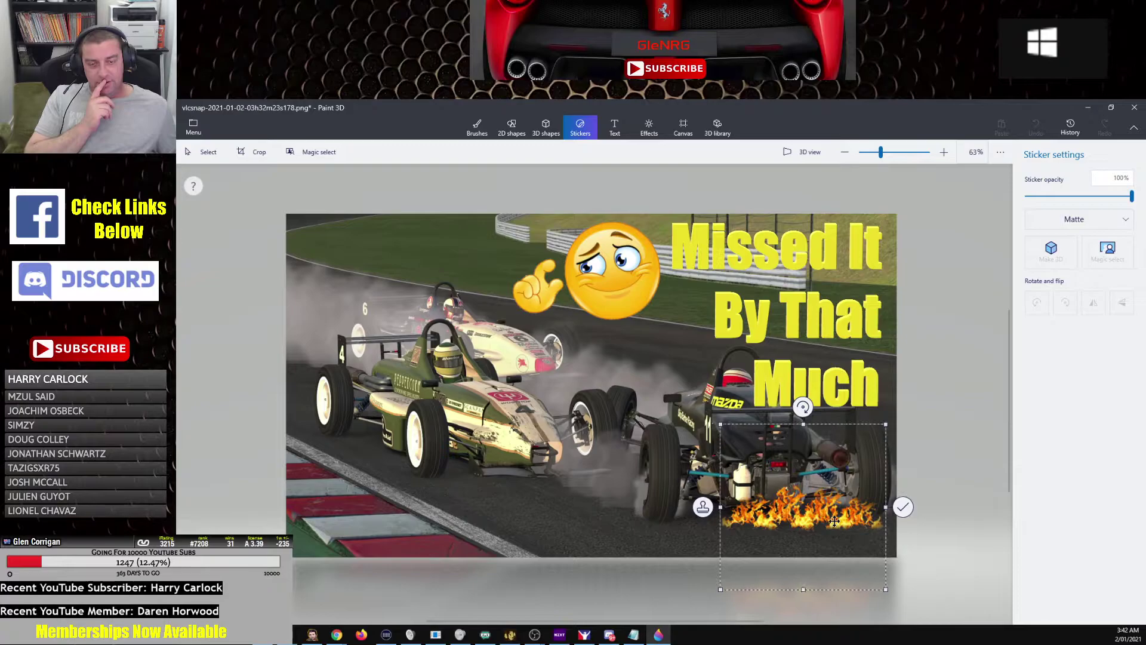
left_click(703, 508)
Place a second fire sticker beneath car 4, tilted and enlarged to follow the car's underside
left_click_drag(812, 519, 462, 480)
left_click_drag(453, 368, 475, 370)
left_click_drag(441, 481, 492, 475)
left_click_drag(472, 549, 506, 596)
left_click_drag(478, 489, 486, 474)
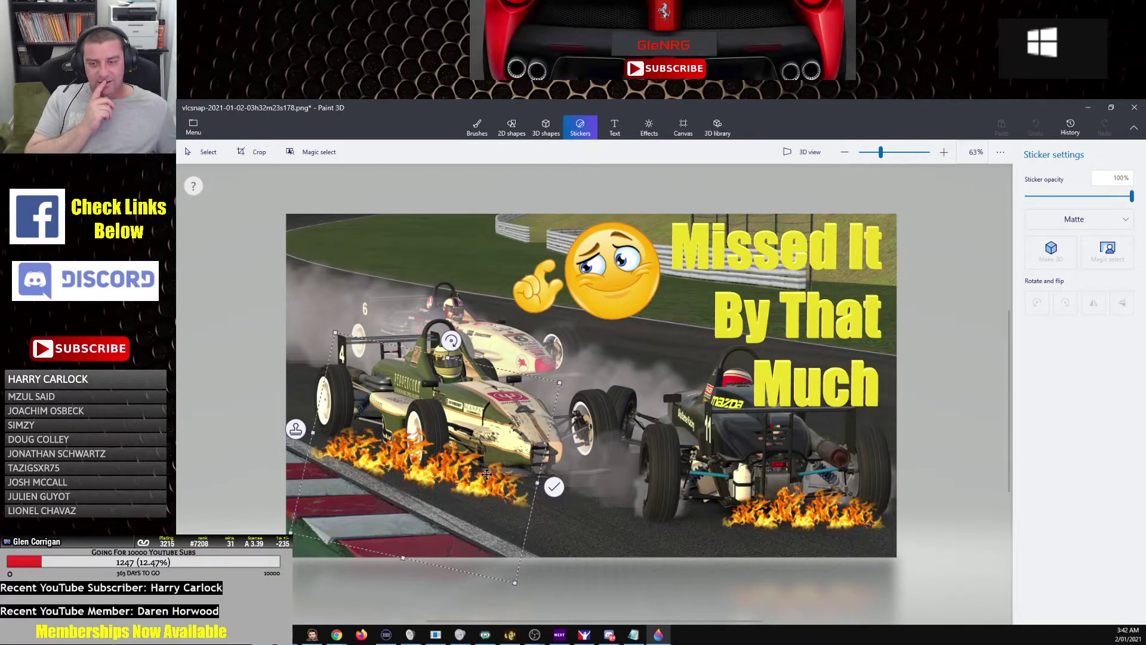
left_click(609, 543)
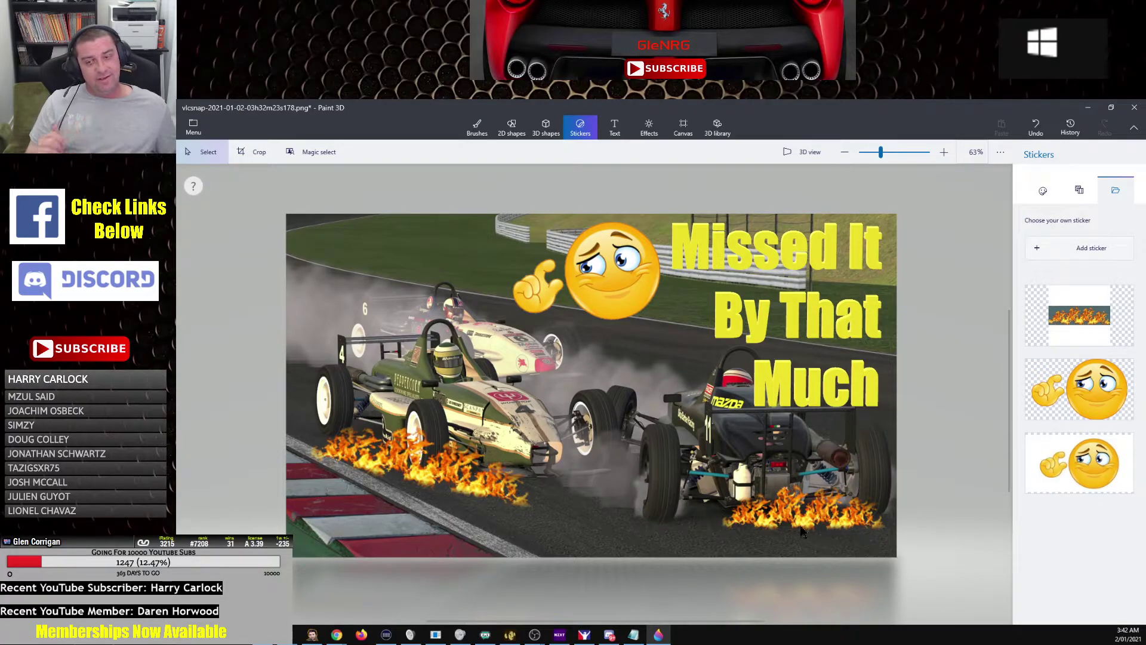
Undo both fire stickers, add the fire sticker afresh, and enlarge it beneath car 11 to span both rear wheels
left_click(1035, 130)
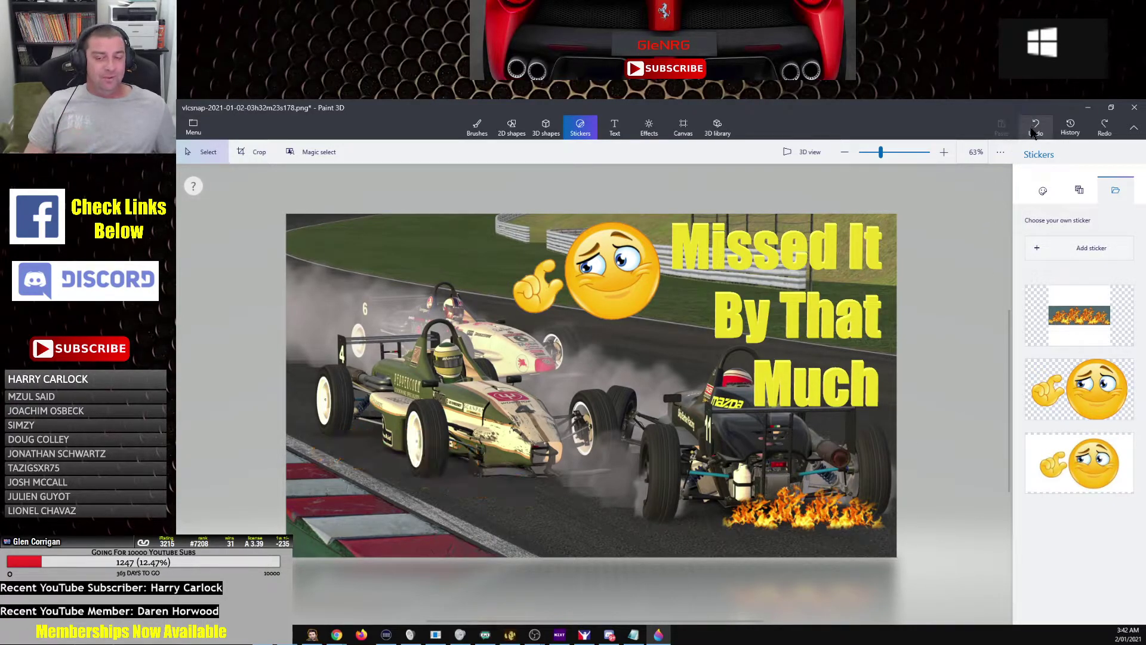
left_click(1035, 131)
left_click(1086, 320)
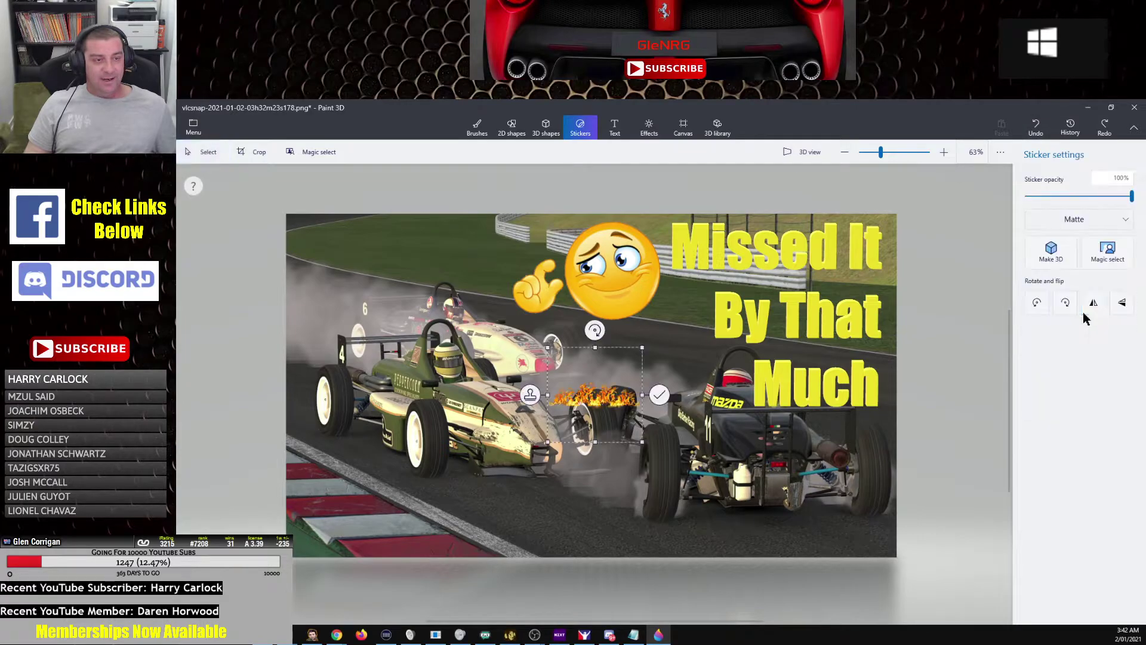
left_click_drag(595, 402, 828, 509)
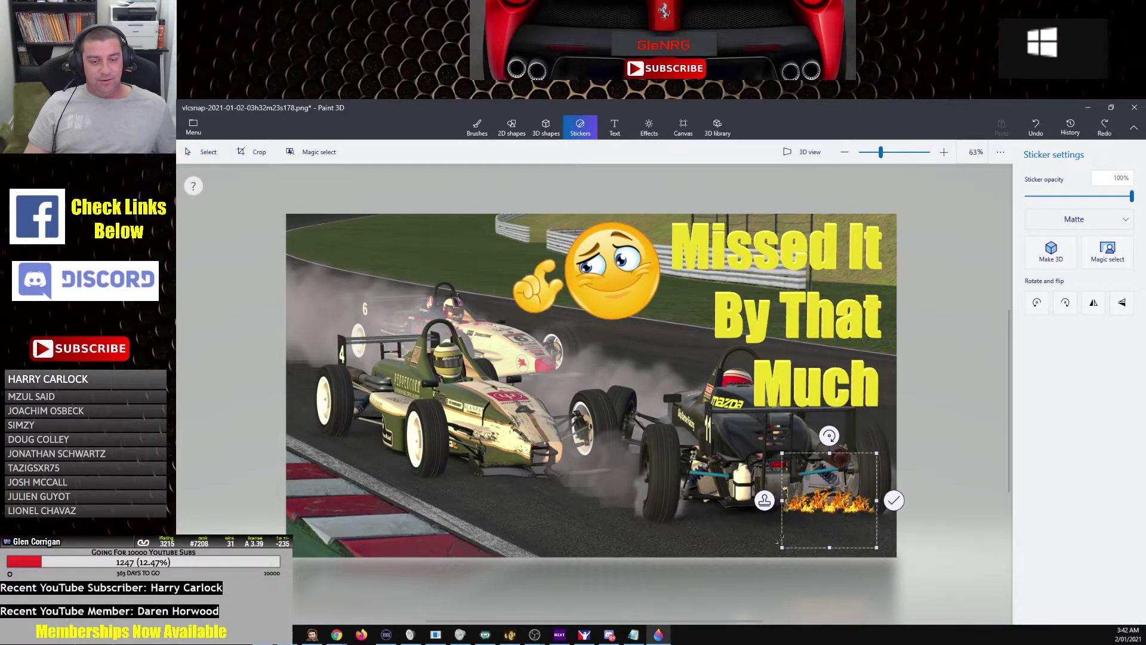
left_click_drag(778, 540, 693, 634)
left_click_drag(801, 545, 801, 506)
left_click_drag(703, 595, 650, 609)
left_click_drag(764, 539, 774, 522)
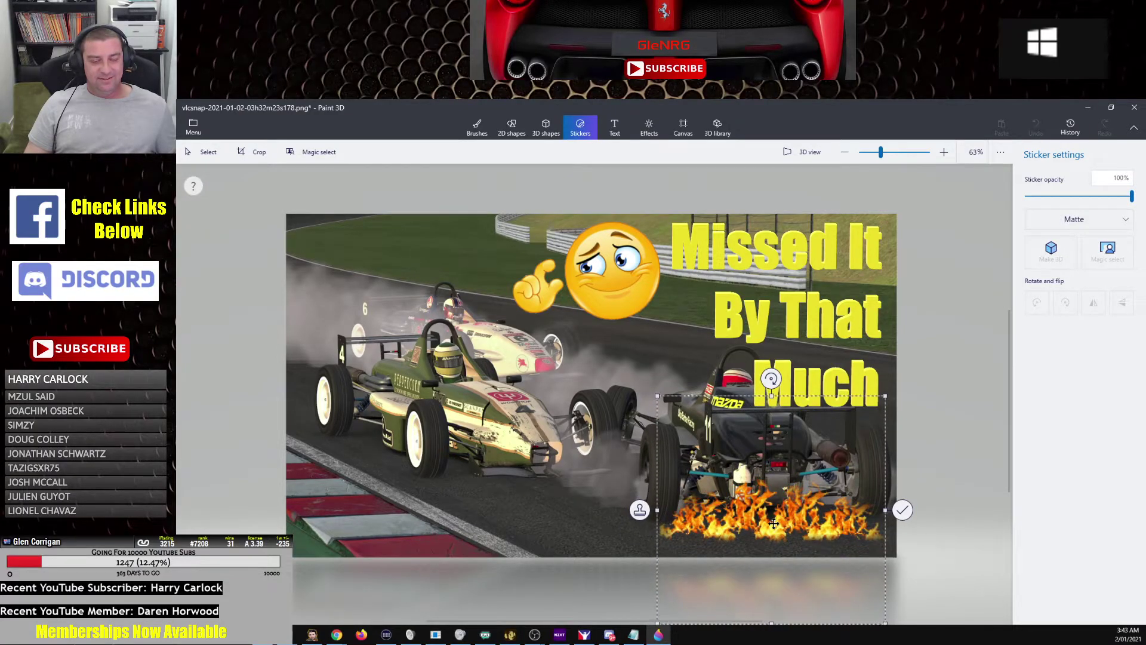
Stamp the fire beneath car 11, and place a second copy under car 4, tilted to follow the car's underside
left_click_drag(636, 495, 323, 429)
left_click(645, 514)
left_click_drag(425, 306, 462, 317)
left_click_drag(440, 455, 490, 471)
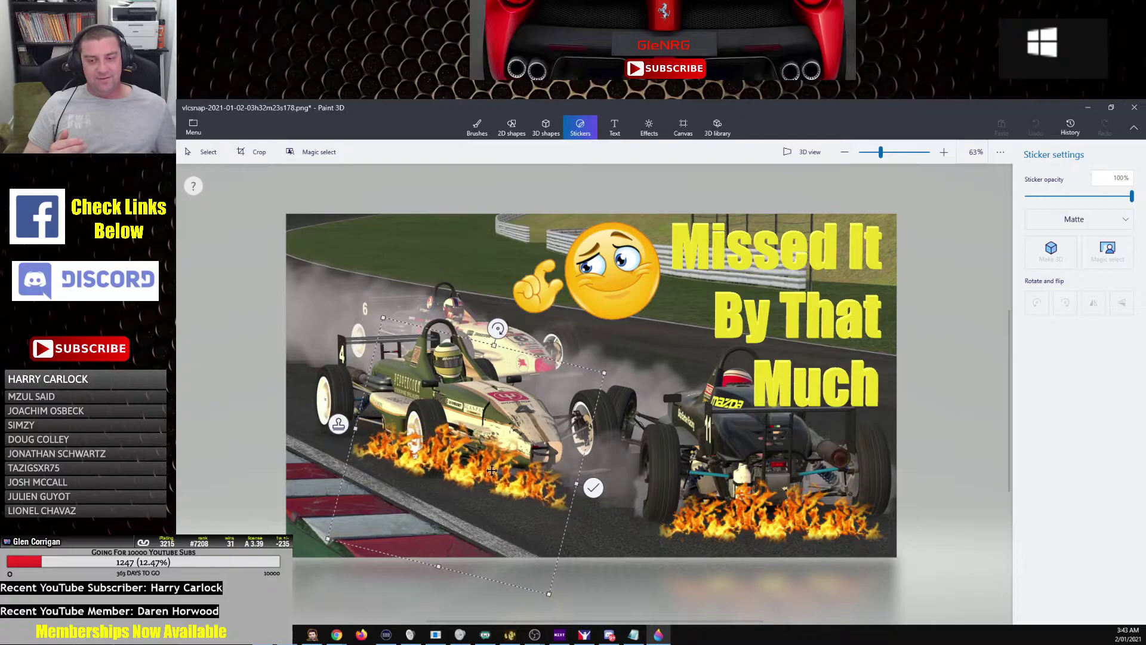
left_click(588, 490)
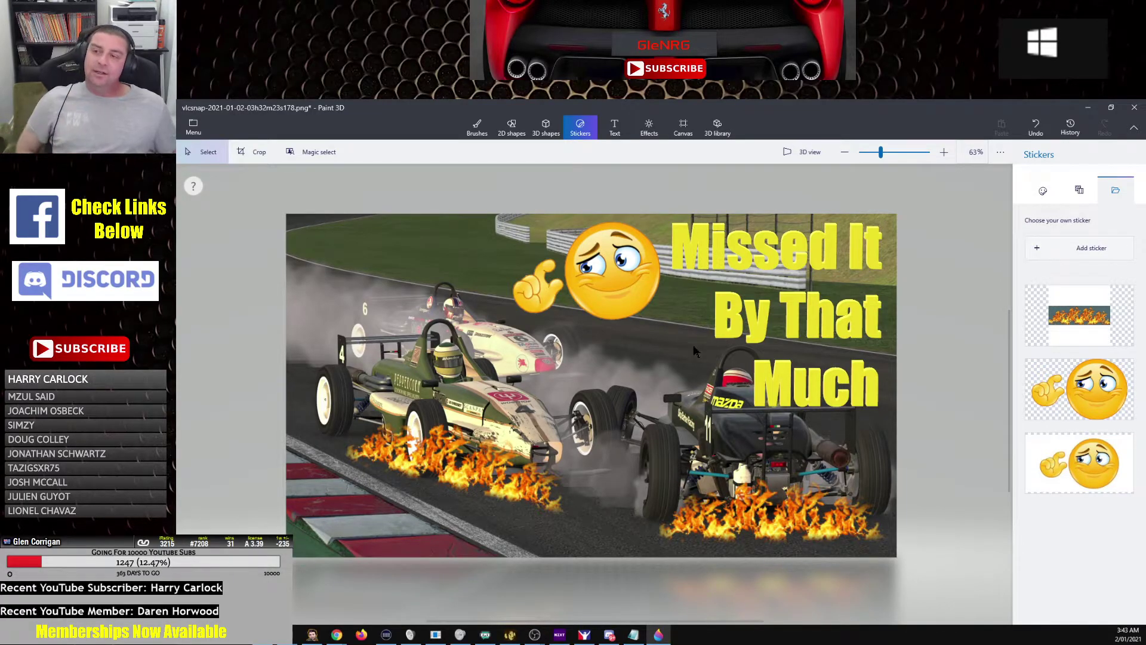
Export the thumbnail as a PNG image copy with the width set to 1280 px and the aspect ratio locked, proceeding to file naming
left_click(194, 134)
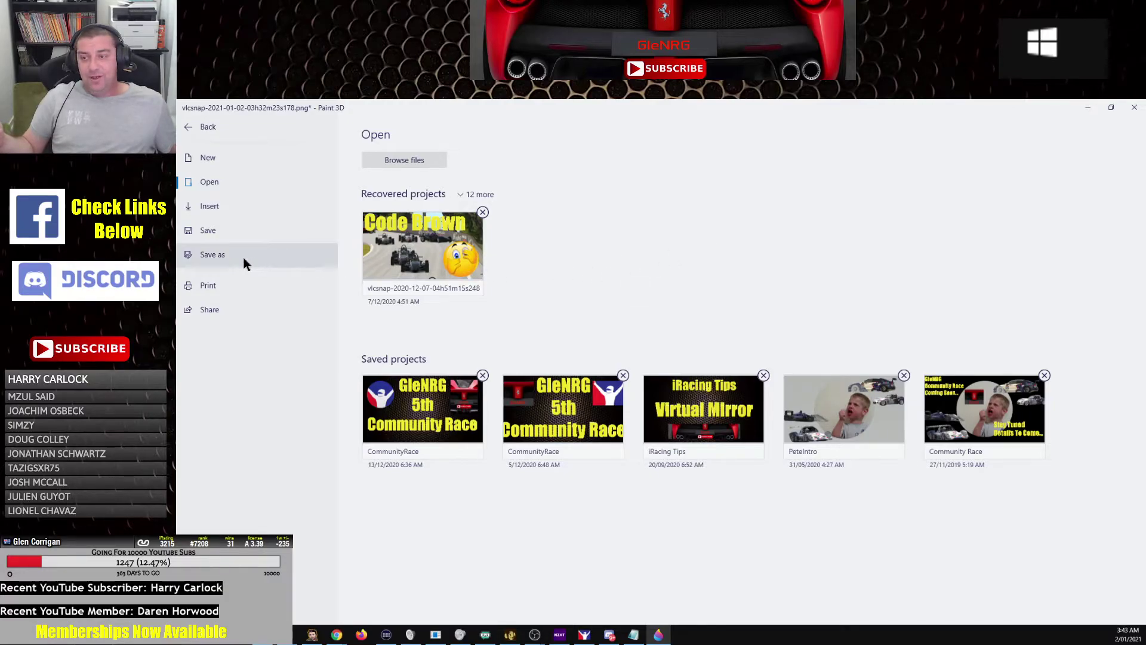
left_click(219, 254)
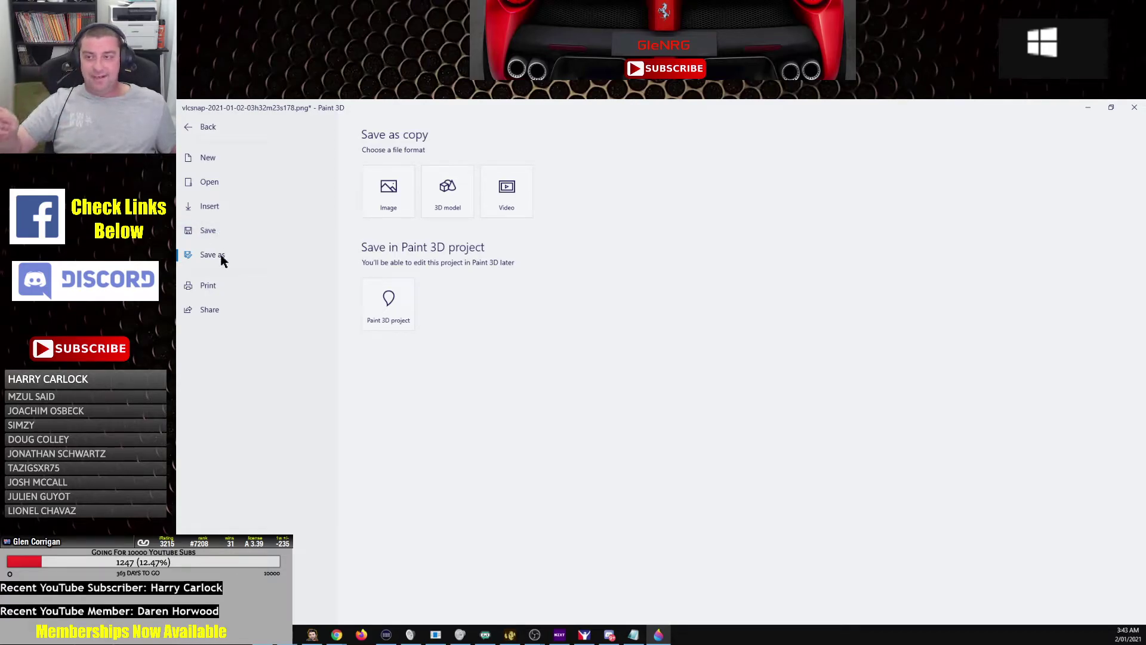
left_click(402, 195)
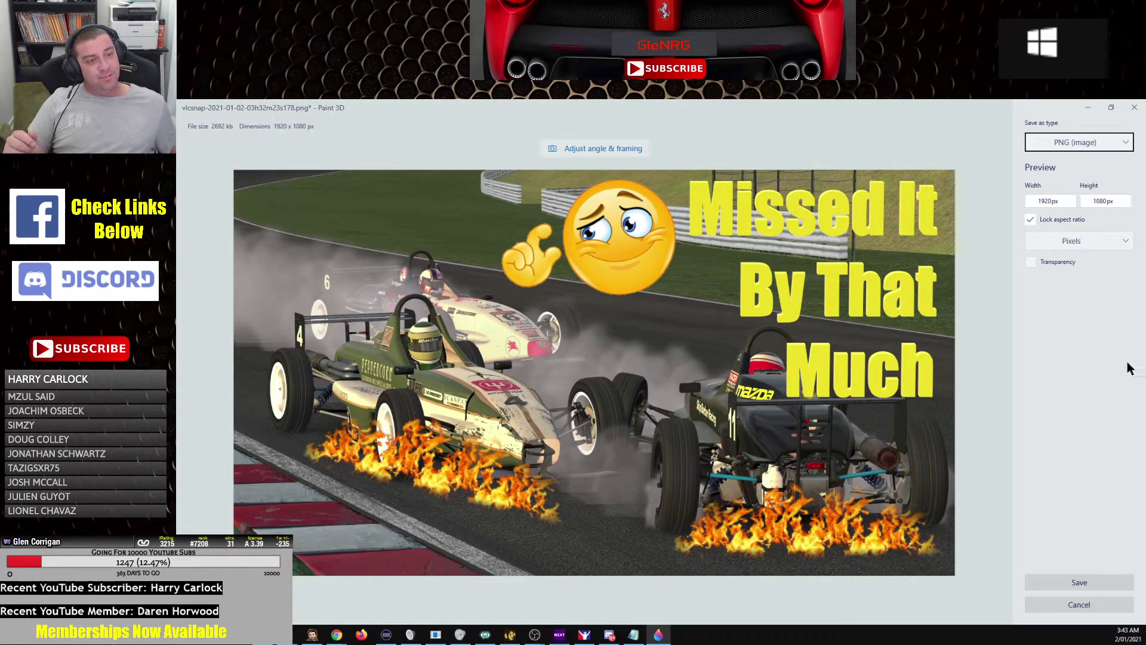
left_click(1047, 202)
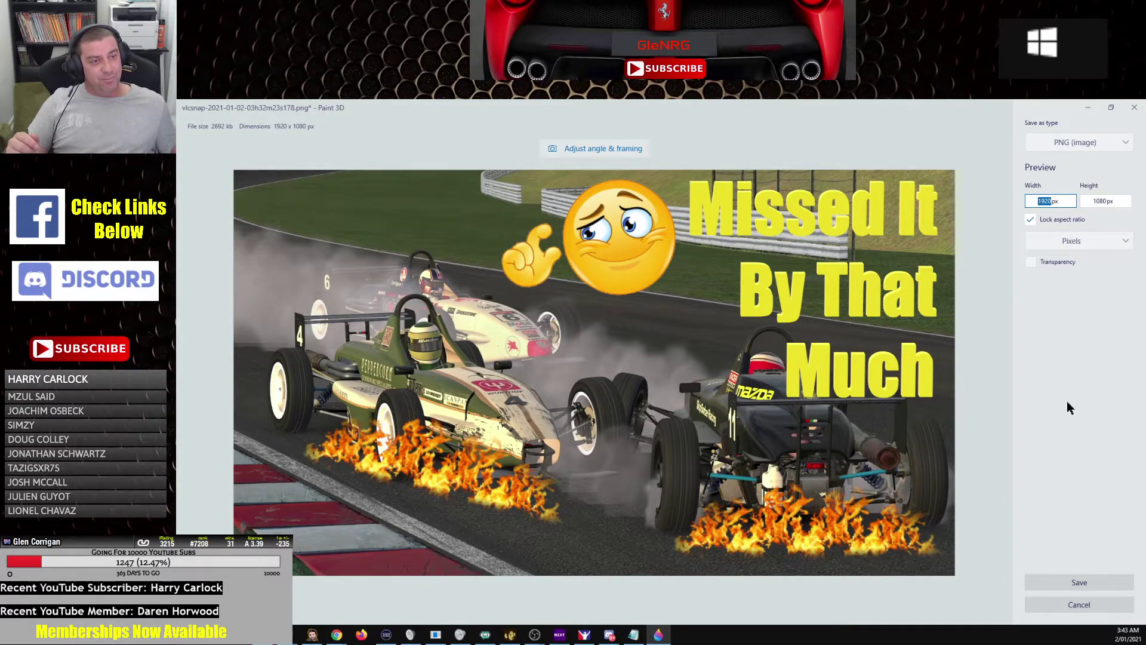
type("128")
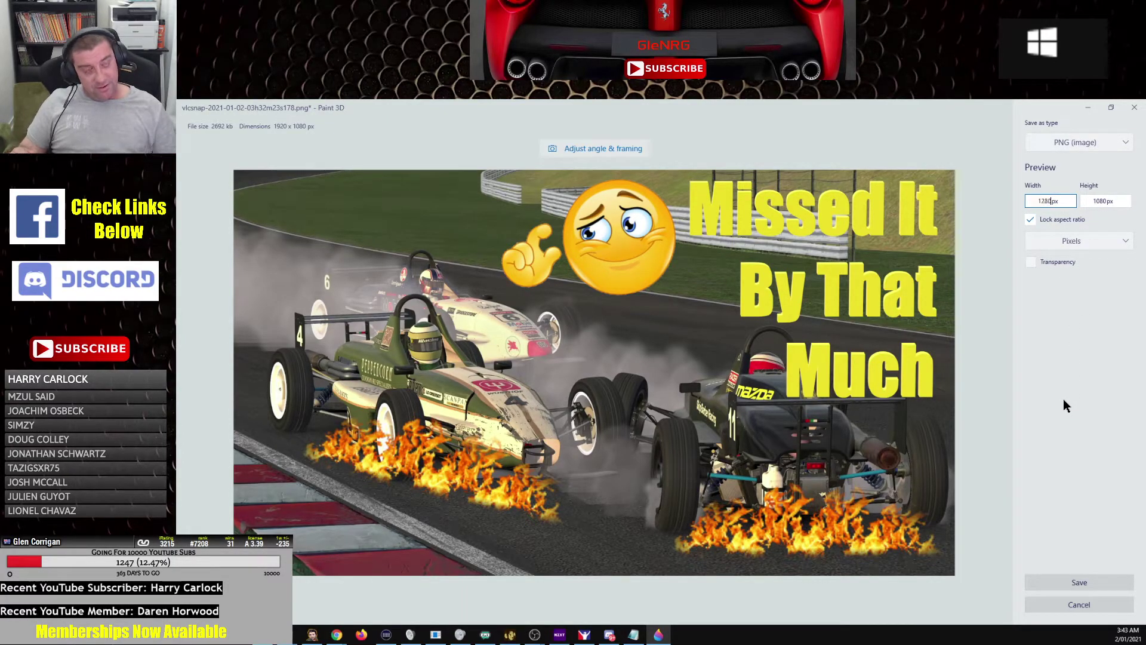
type("0")
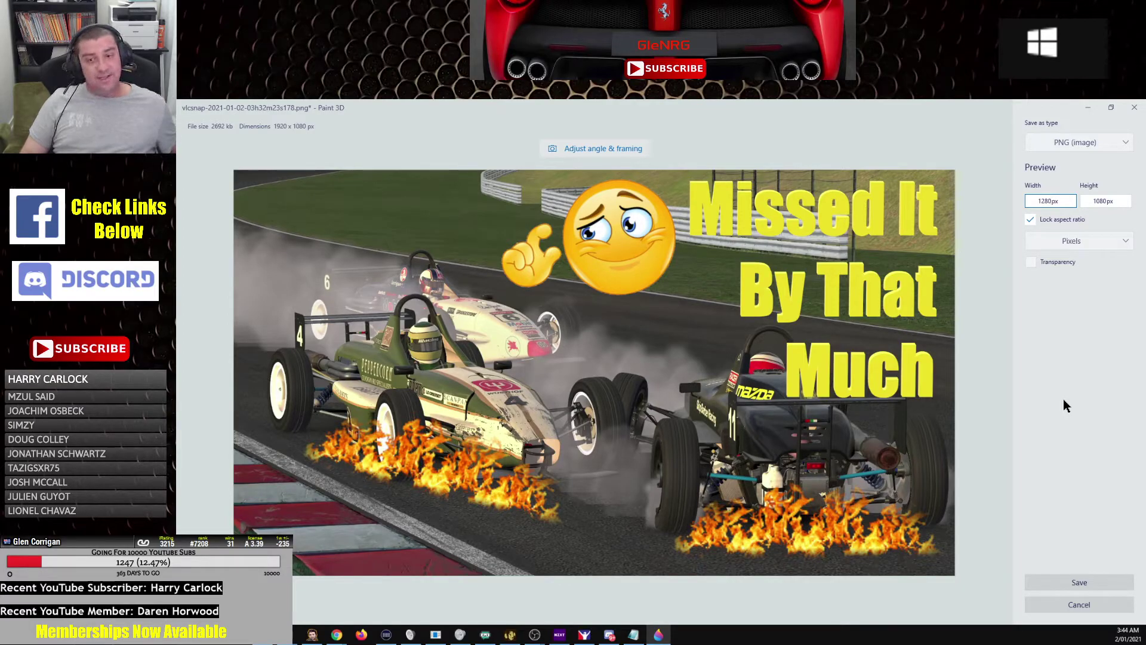
key("Tab")
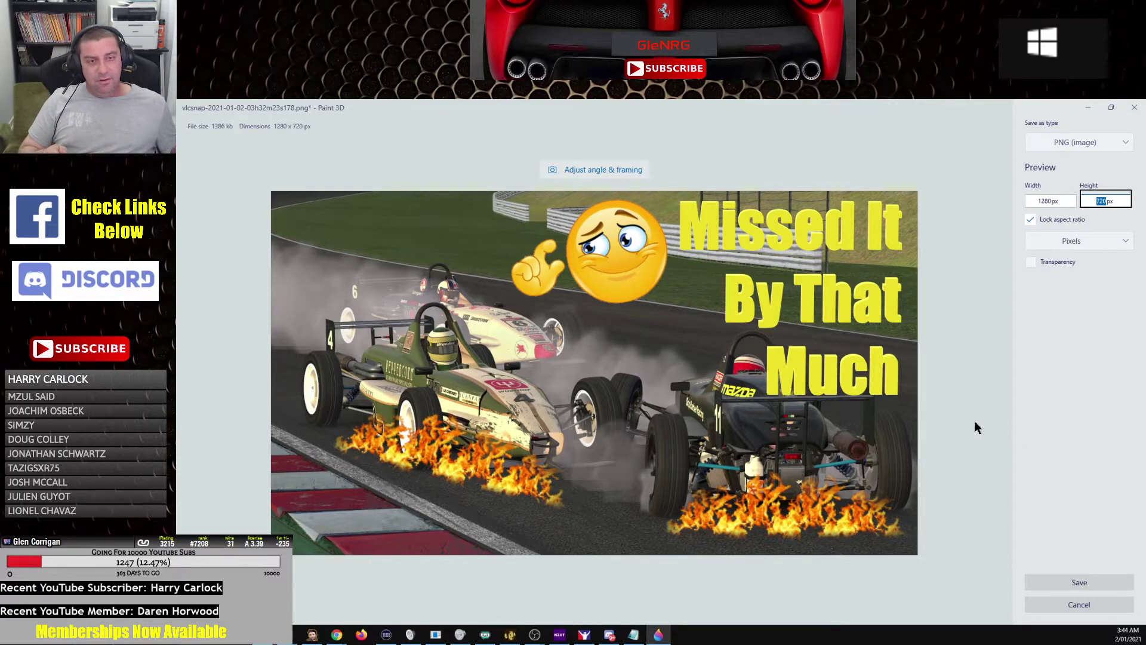
key("shift+Tab")
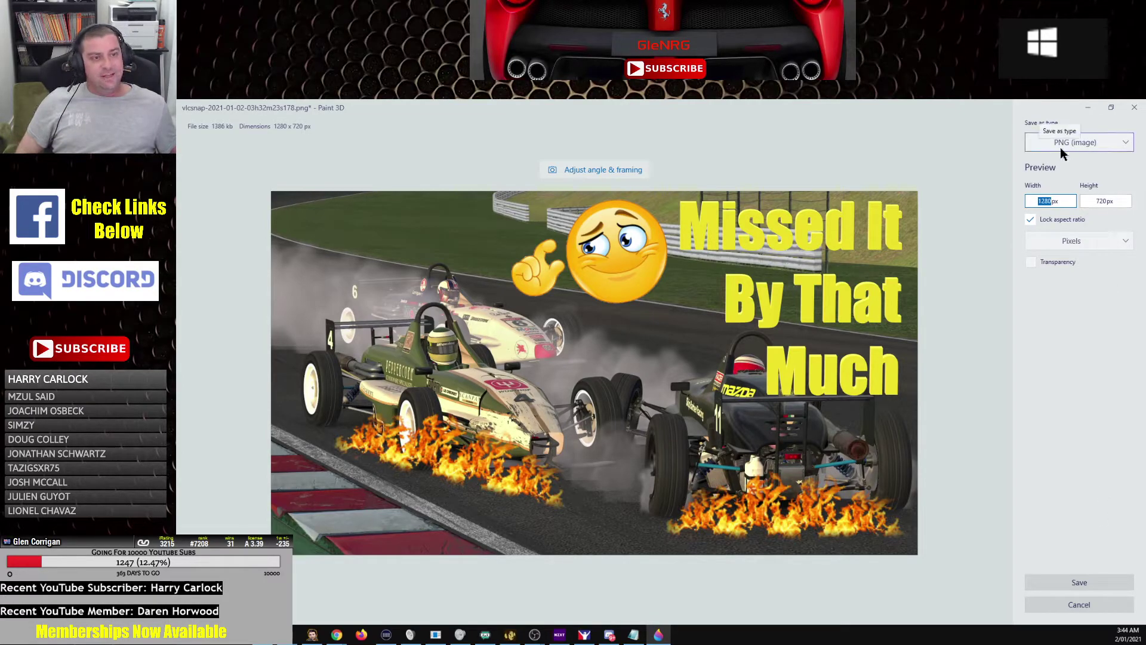
left_click(1085, 584)
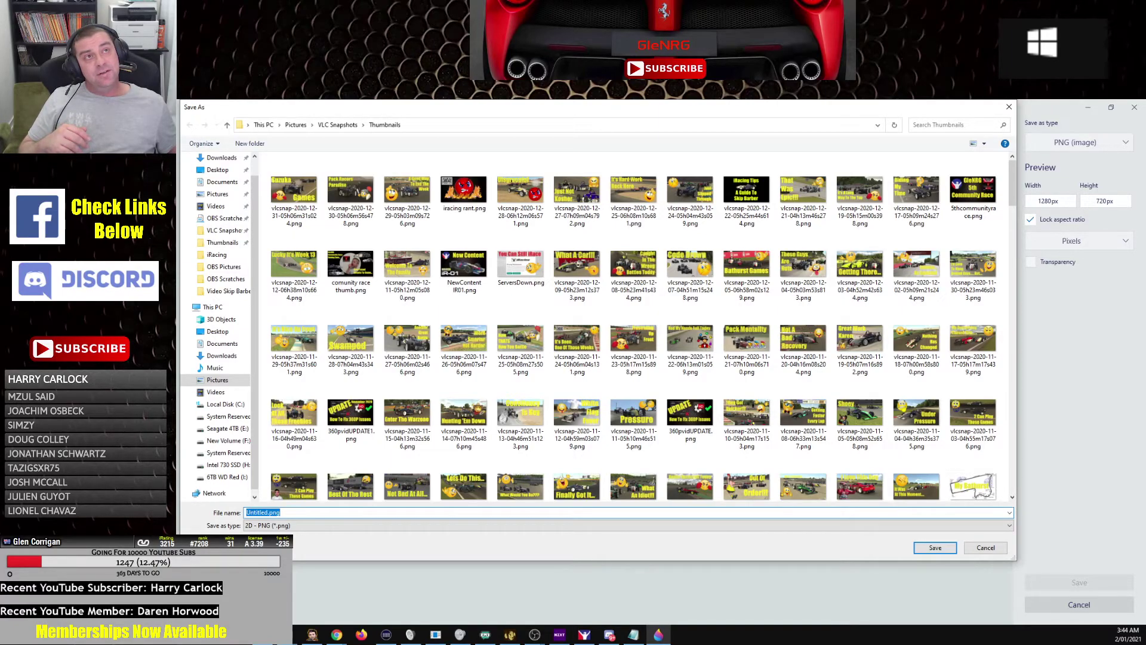
Switch to File Explorer and look through the original screenshots in the VLC Snapshots folder, returning to the save dialog
key("alt+Tab")
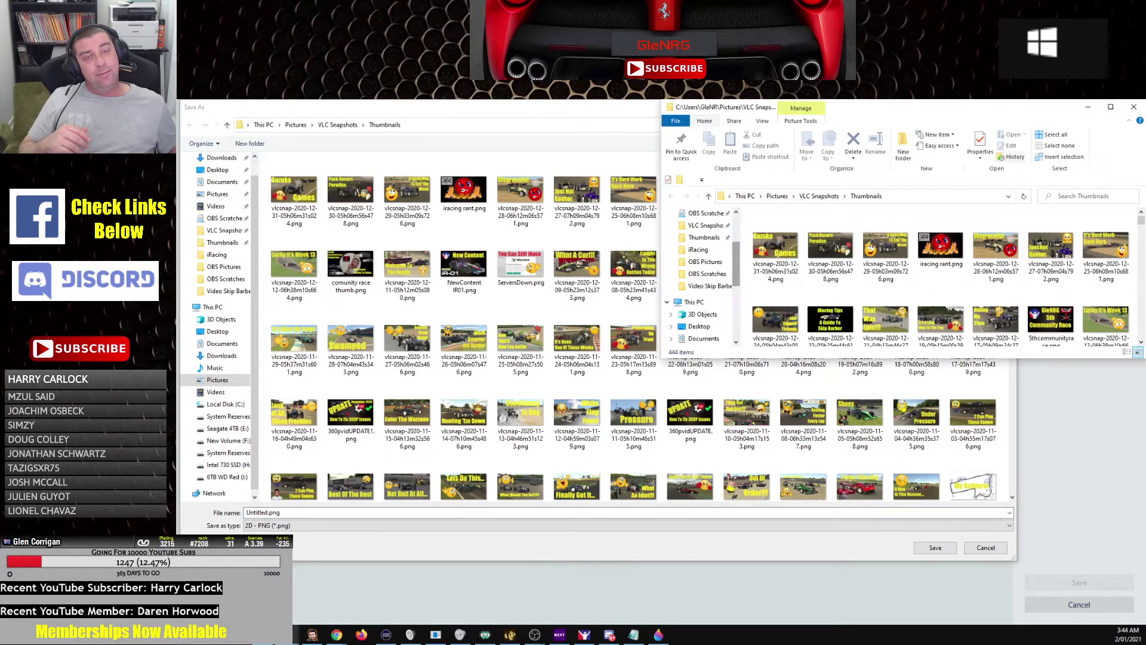
left_click(1108, 106)
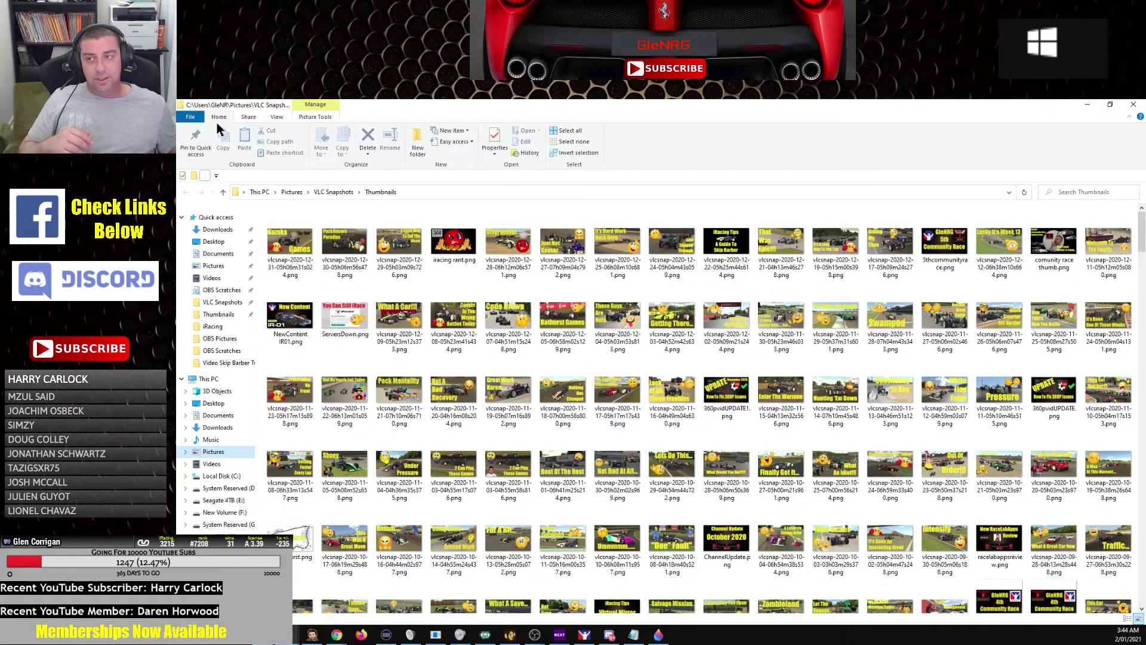
left_click(222, 303)
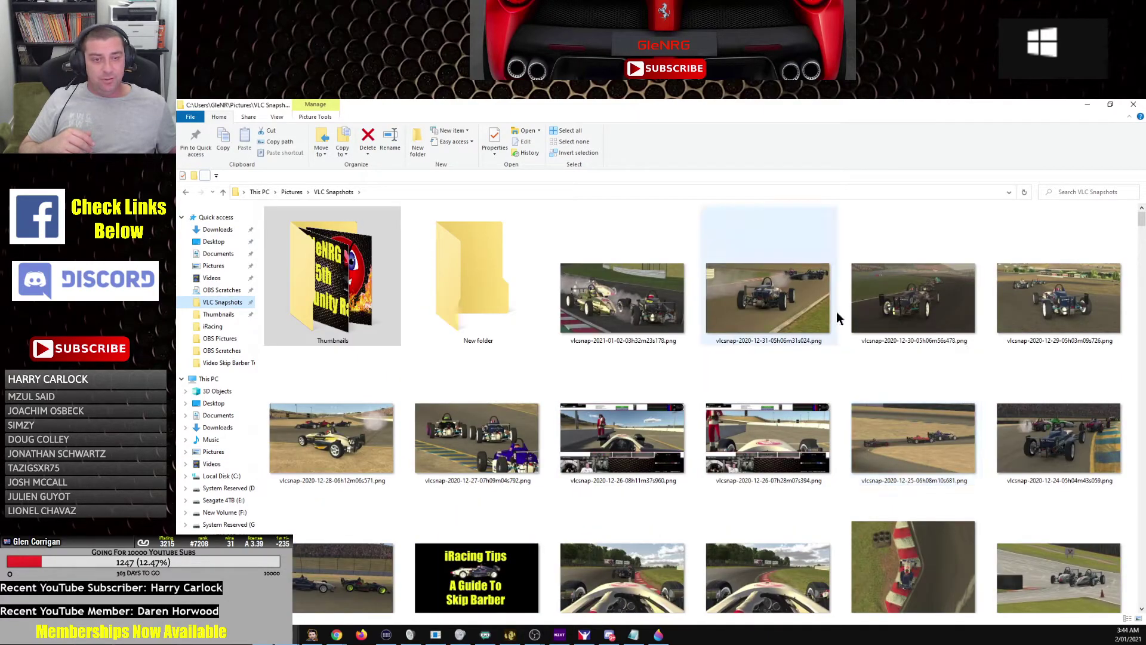
scroll(839, 319, "down", 1)
scroll(839, 318, "down", 2)
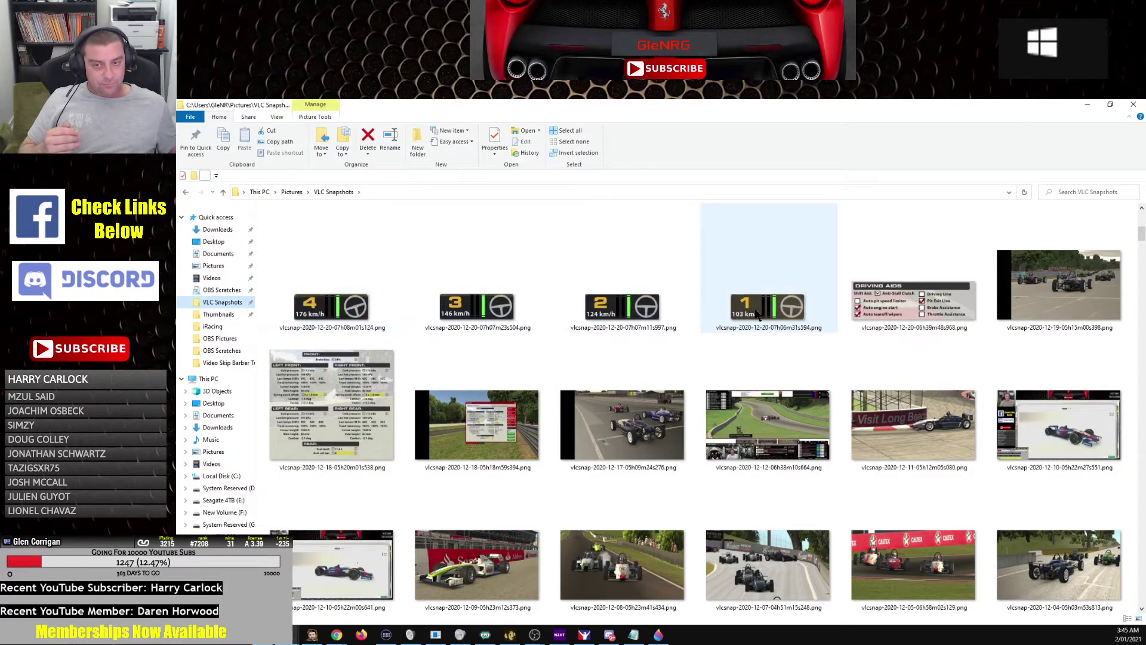
scroll(720, 377, "down", 1)
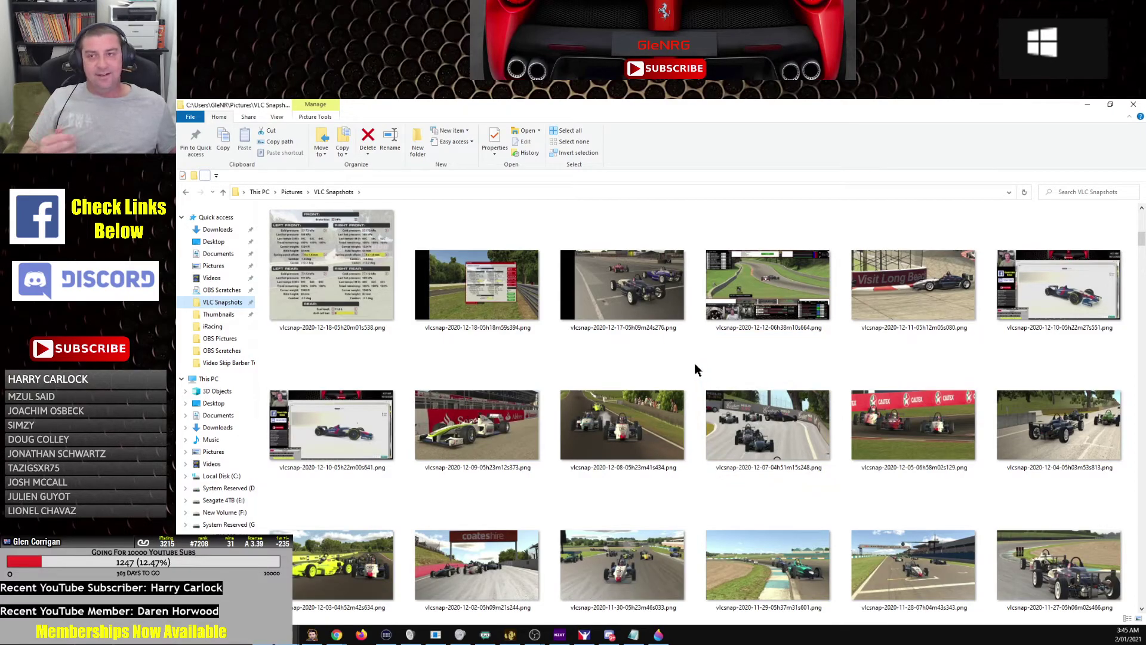
left_click(1111, 105)
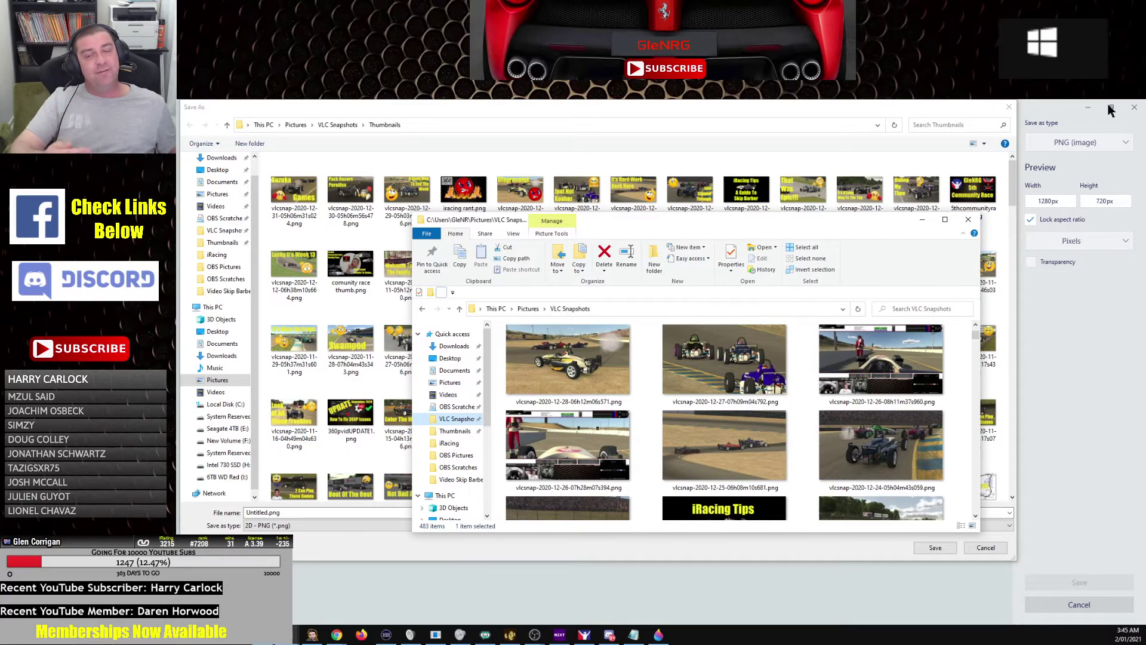
left_click(415, 104)
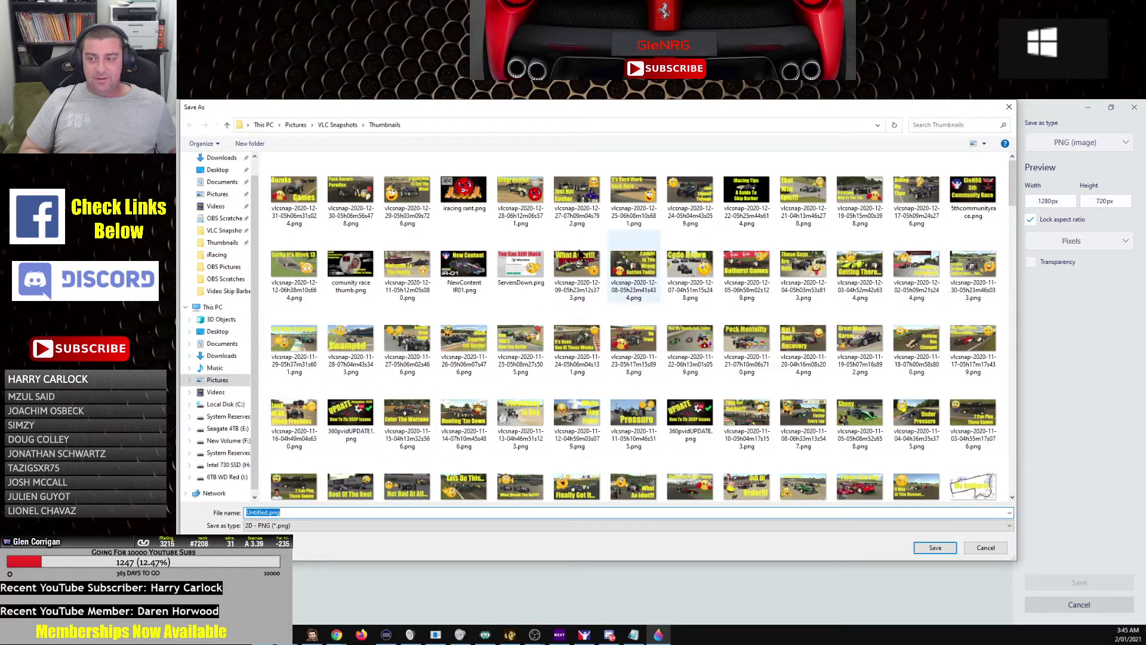
right_click(219, 257)
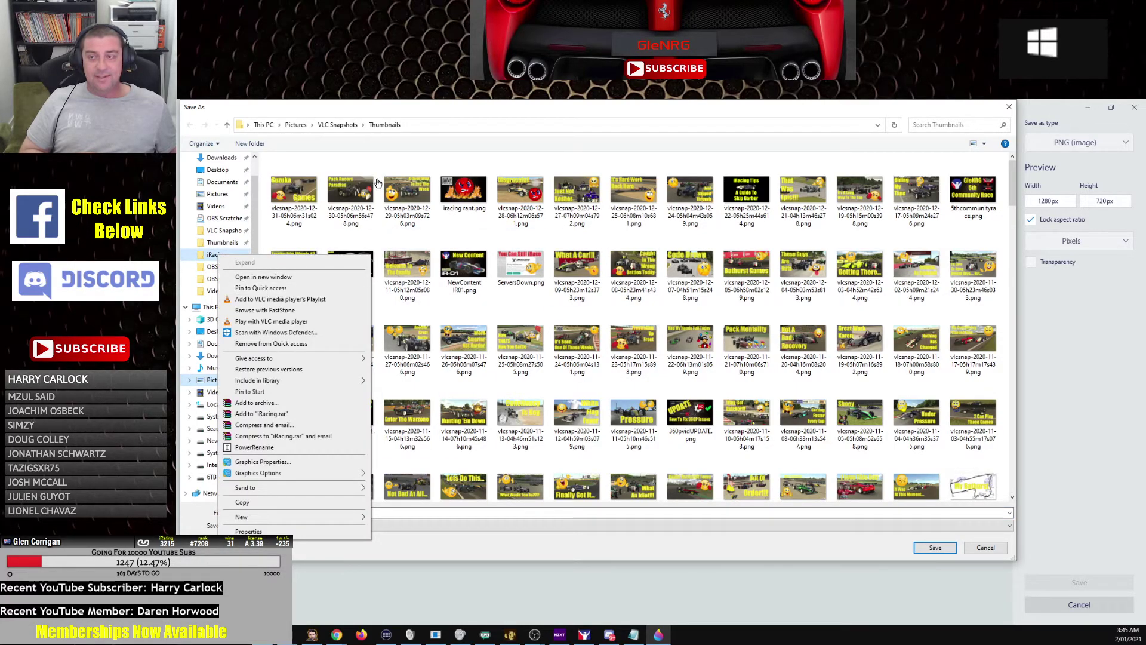
left_click(373, 113)
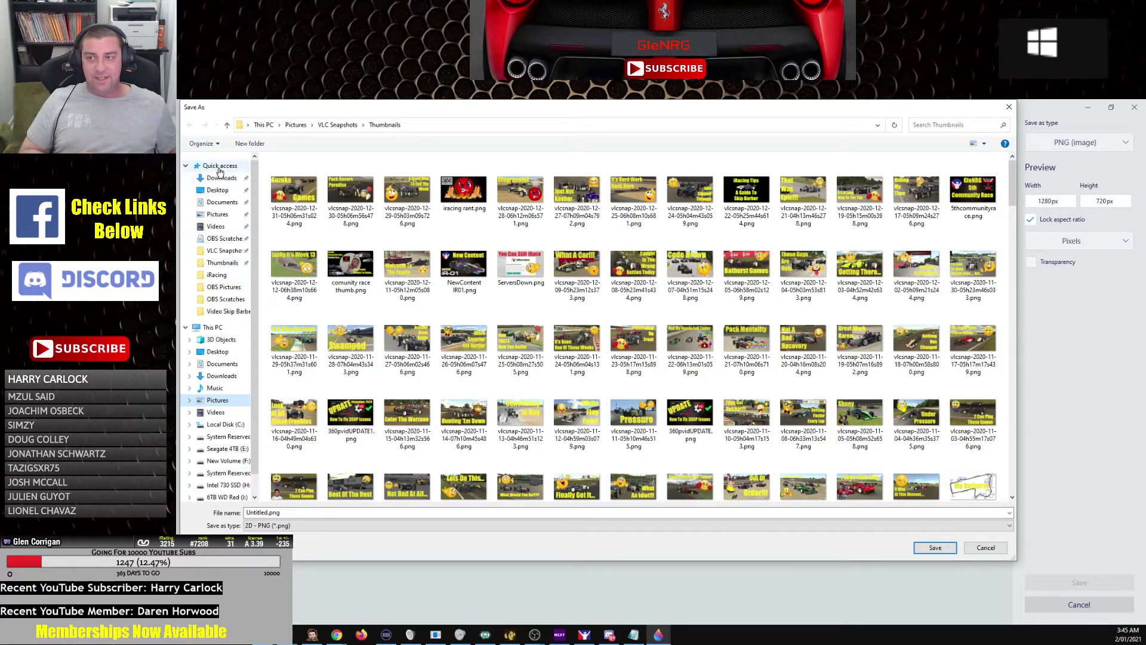
left_click(221, 253)
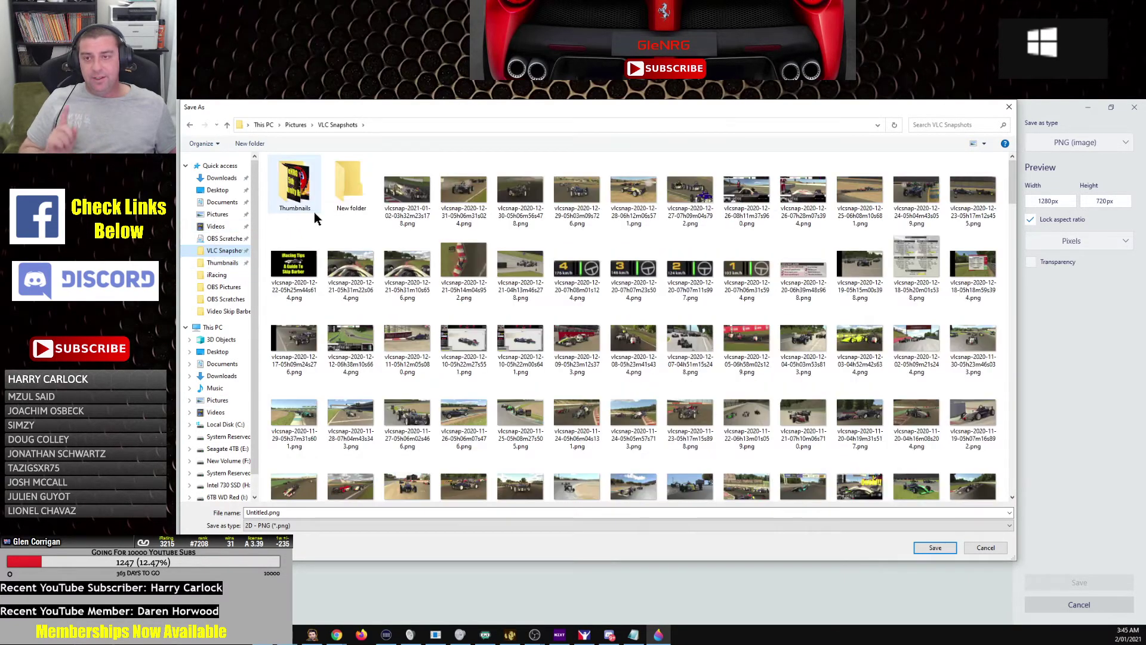
left_click(416, 197)
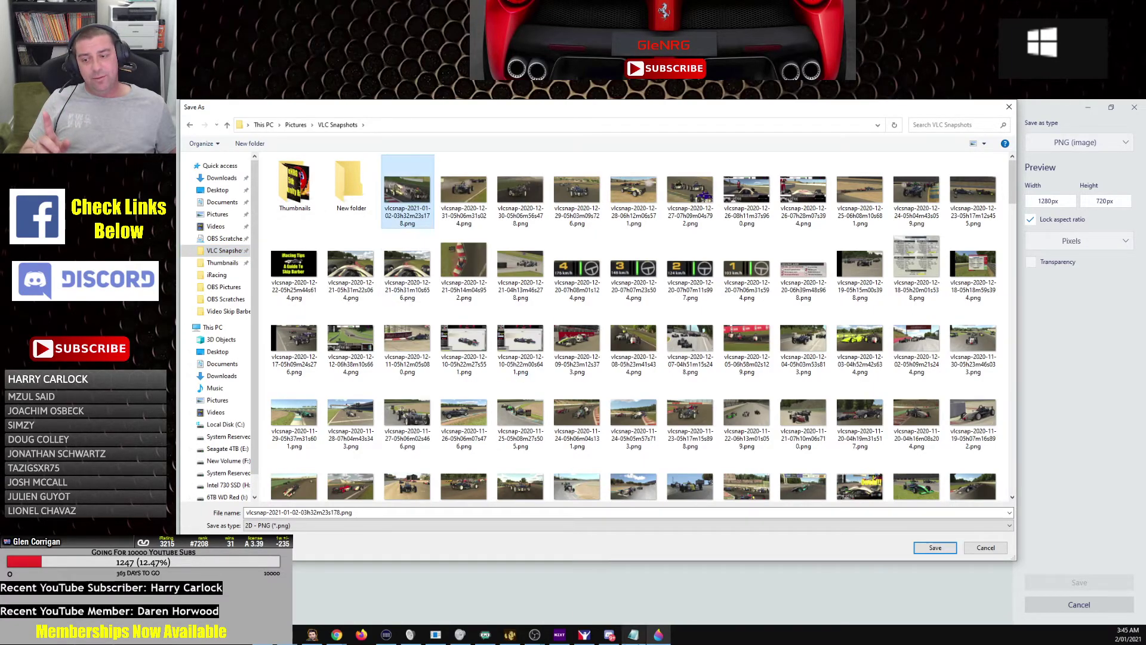
left_click(258, 512)
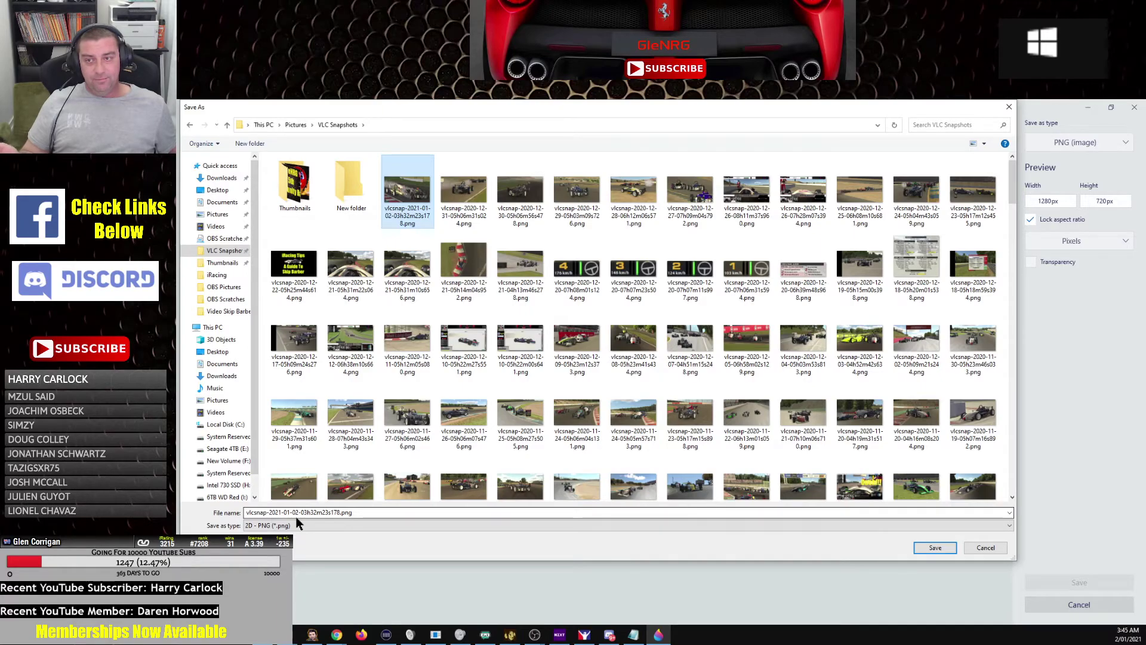
left_click(218, 263)
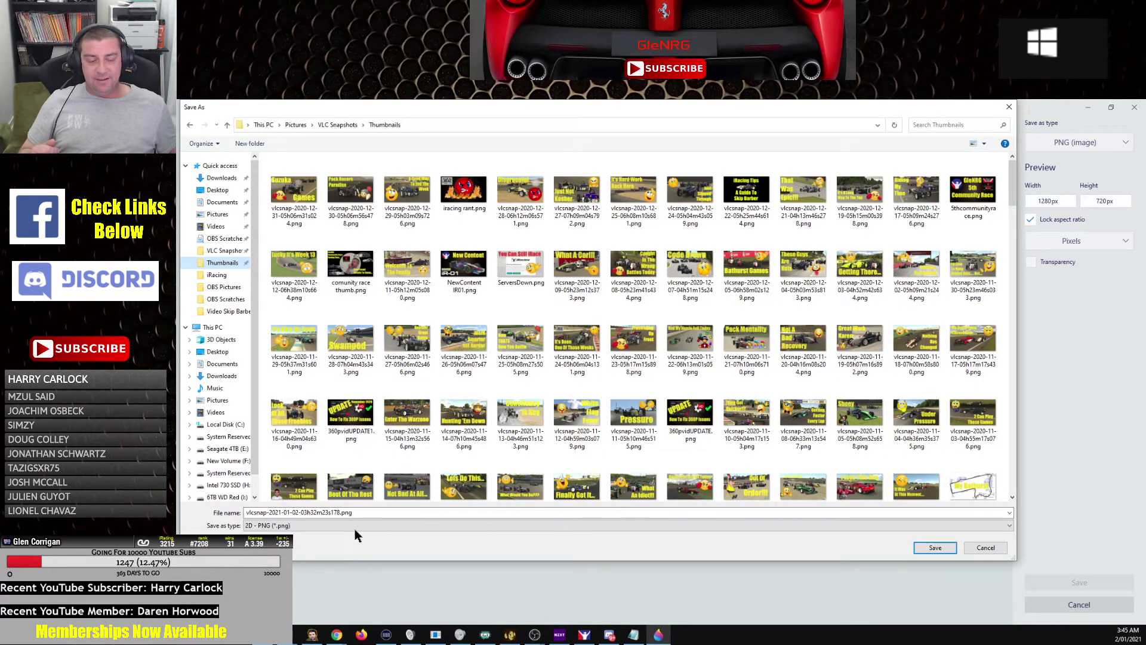
left_click(935, 549)
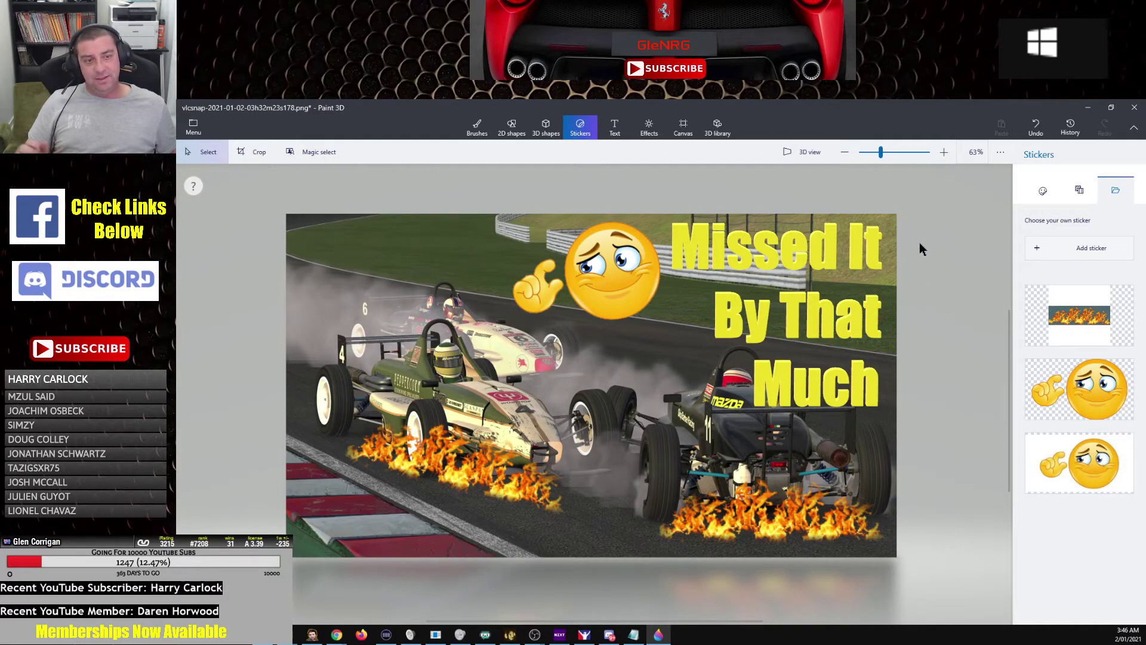
Close the project without saving the changes to the original snapshot
left_click(1135, 110)
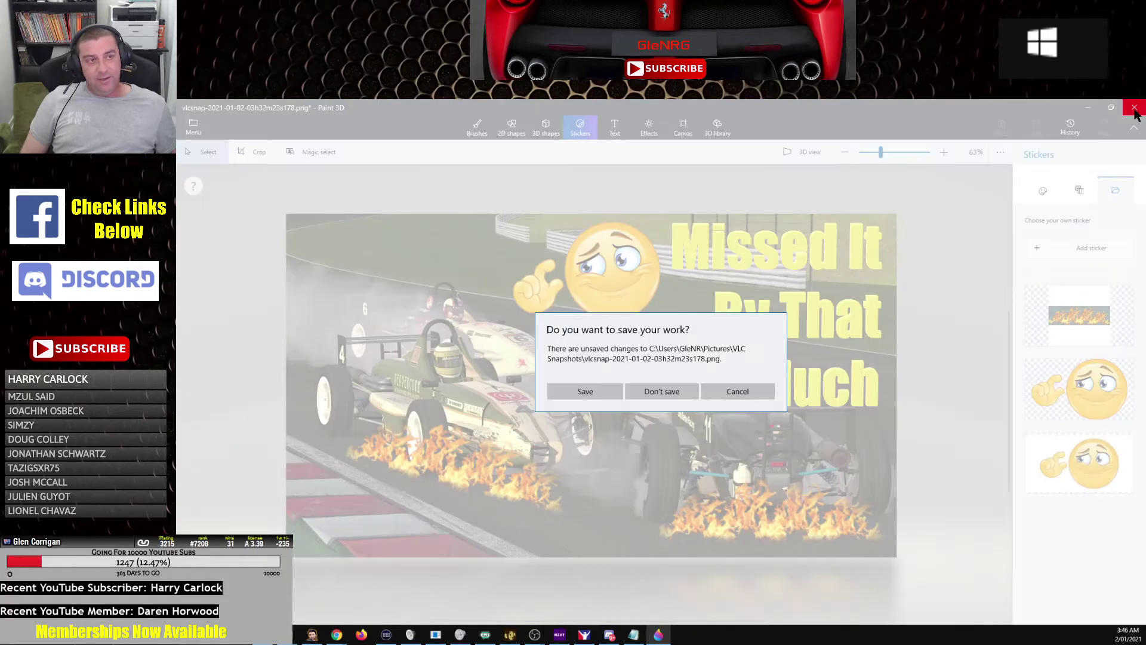
left_click(676, 393)
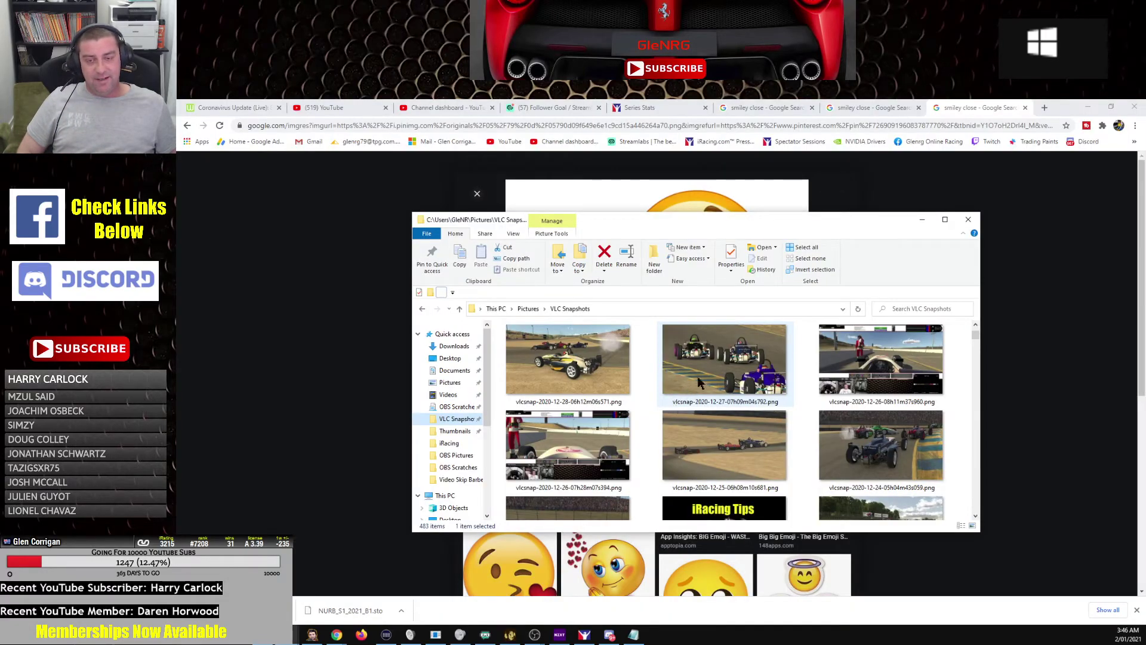
Switch to the YouTube Studio channel dashboard in Chrome and start a new video upload
left_click(445, 111)
left_click_drag(304, 197, 395, 199)
left_click(1083, 170)
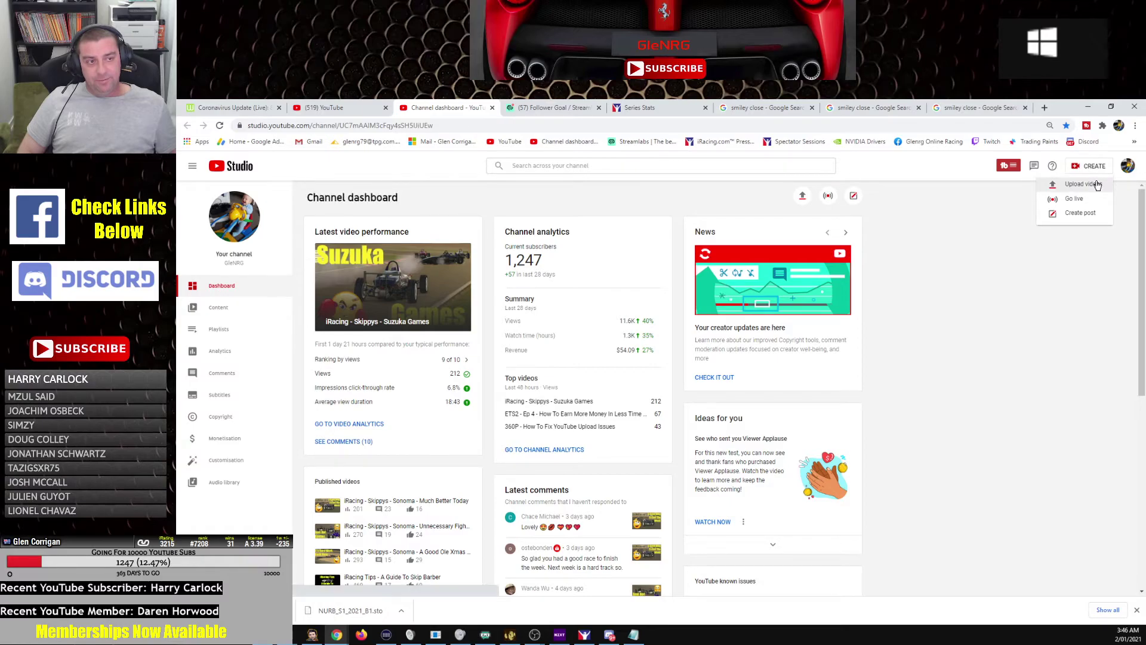
left_click(1083, 184)
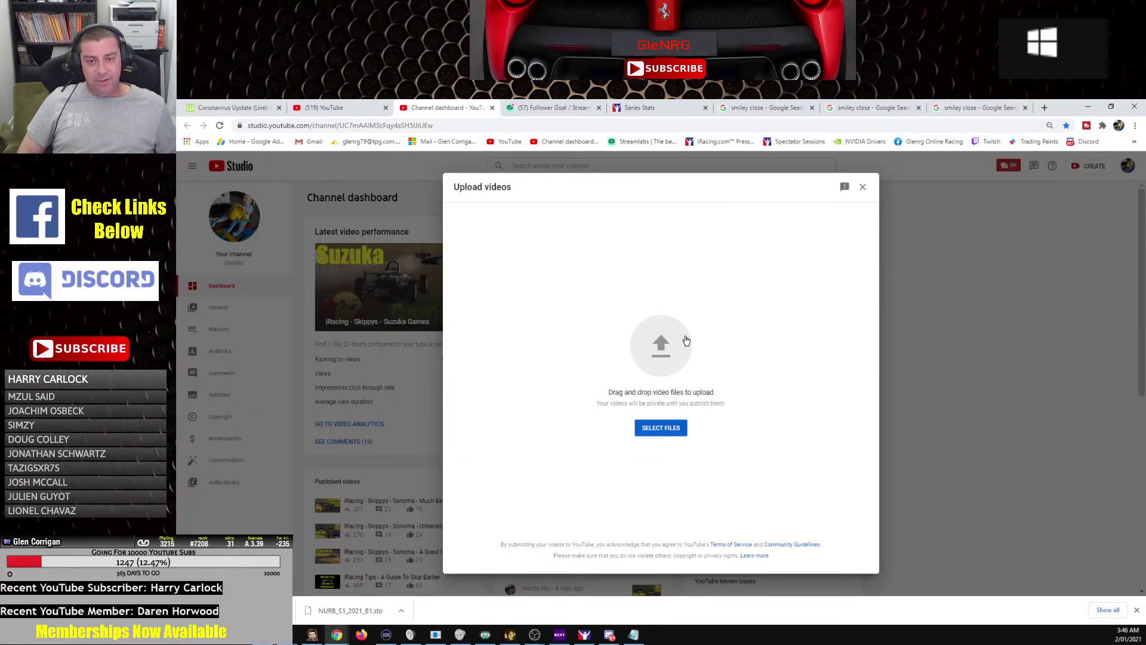
Select iRacing Skippys Suzuka Controlling The Pack.flv from the OBS Scratches library as the video to upload
left_click(657, 356)
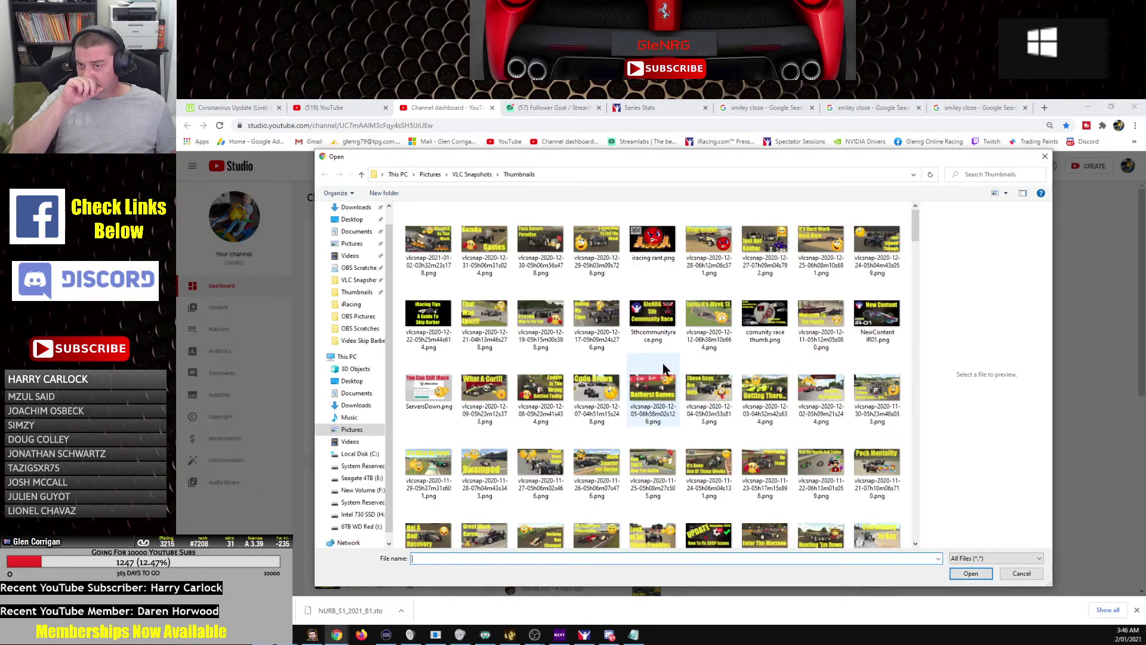
left_click(356, 268)
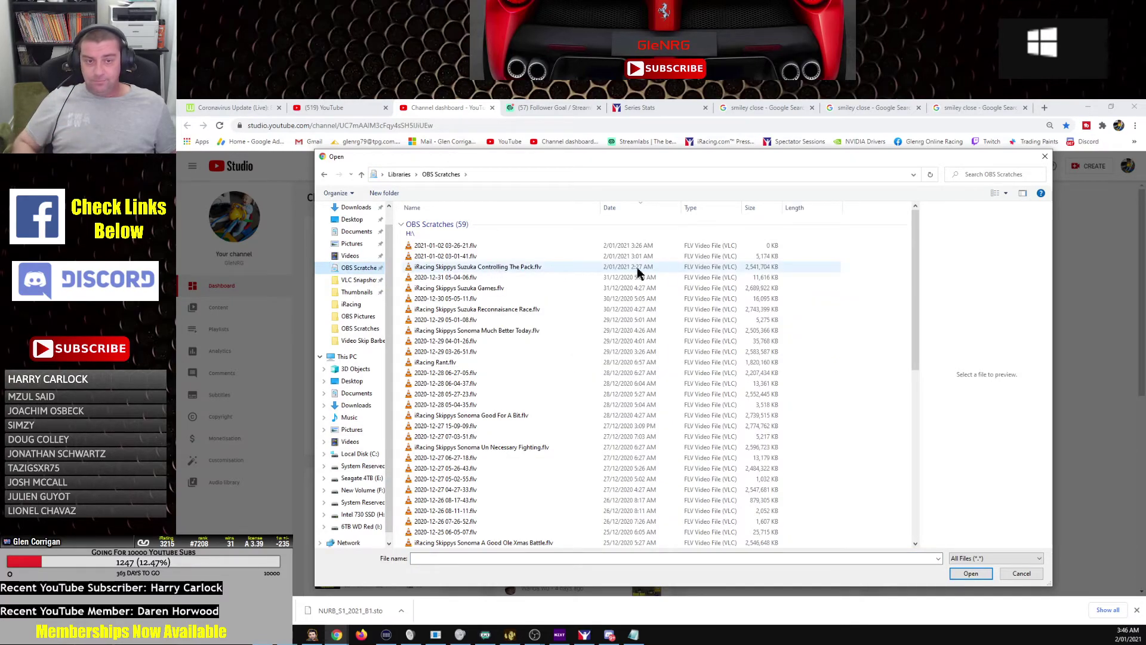
left_click(475, 271)
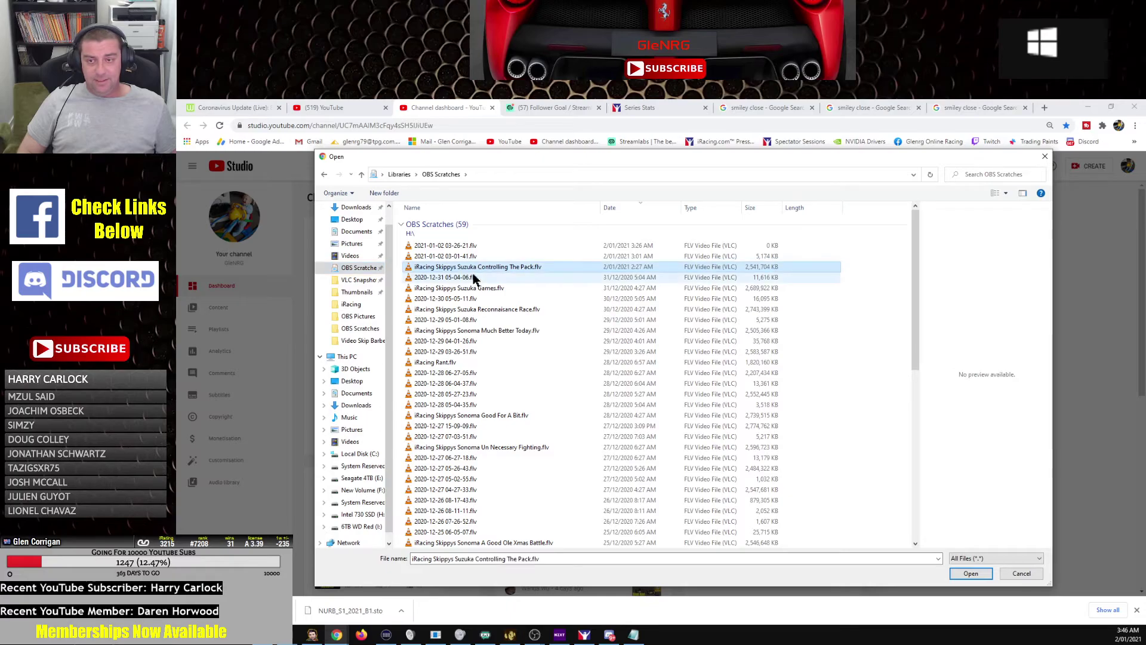
left_click(970, 573)
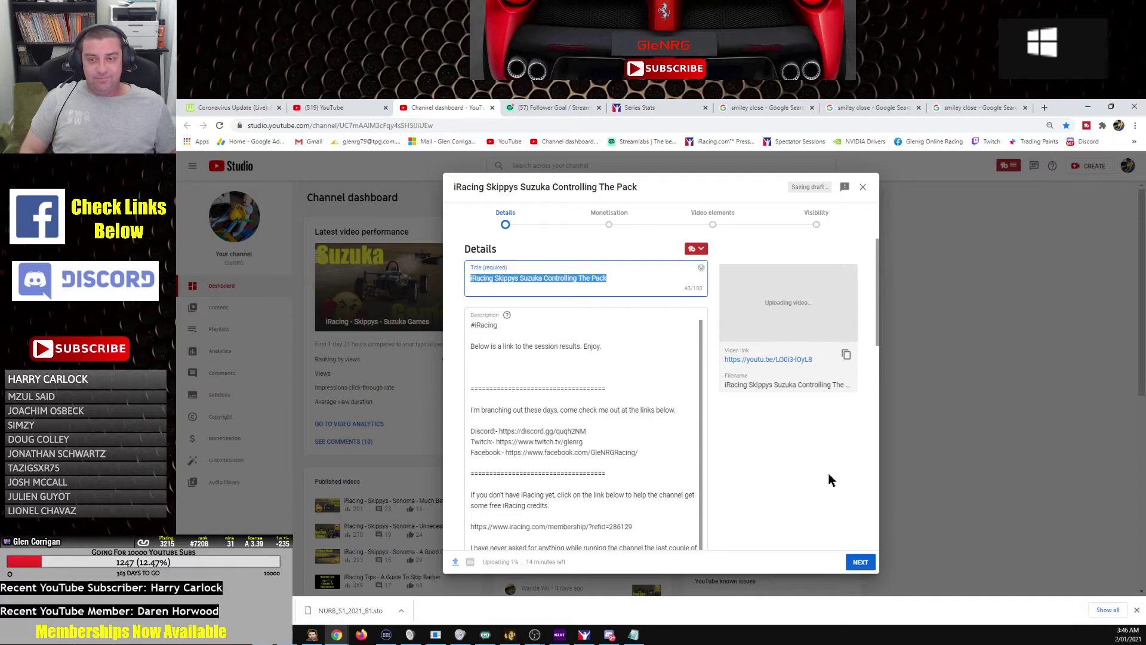
scroll(806, 458, "down", 1)
scroll(806, 457, "down", 5)
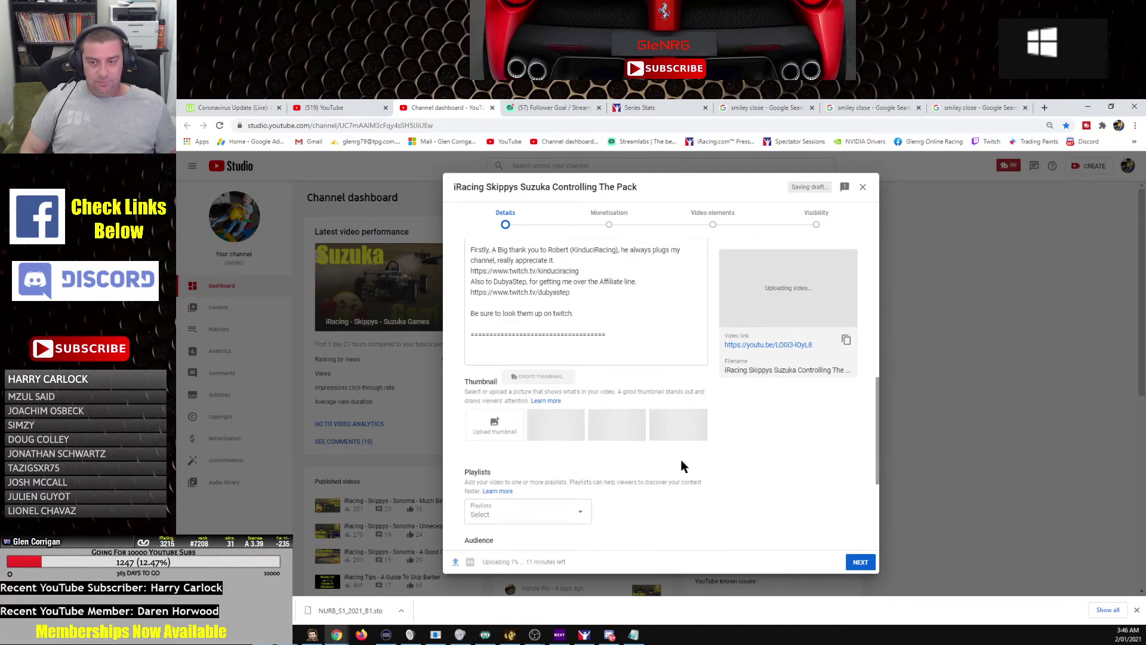
left_click(493, 436)
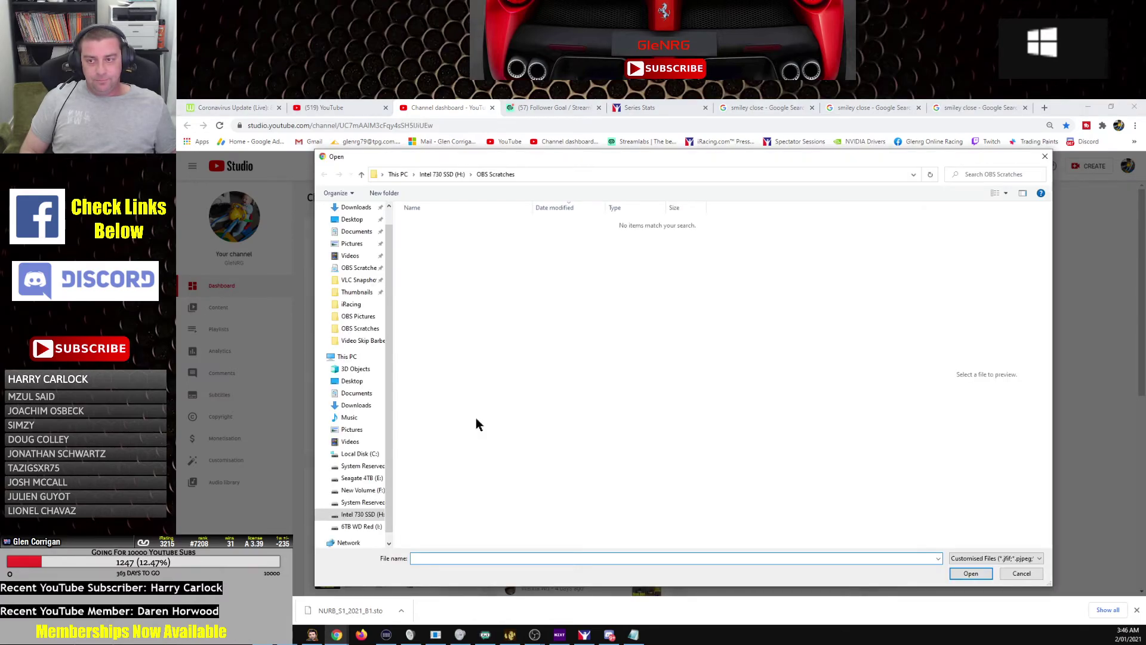
left_click(357, 292)
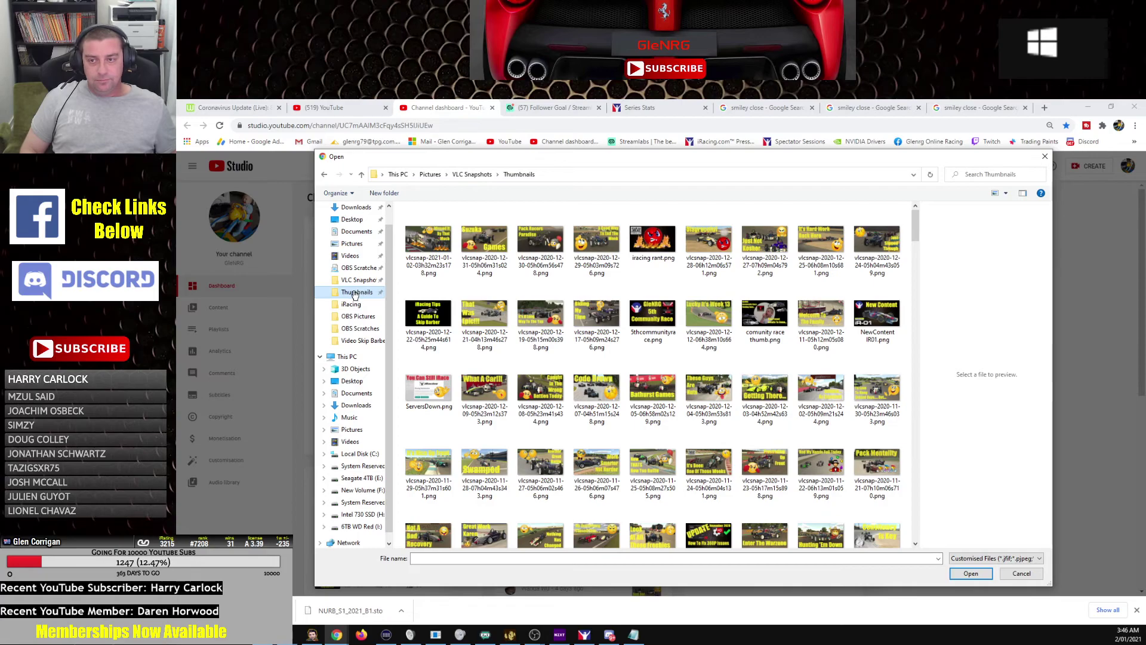
right_click(793, 278)
mouse_move(803, 293)
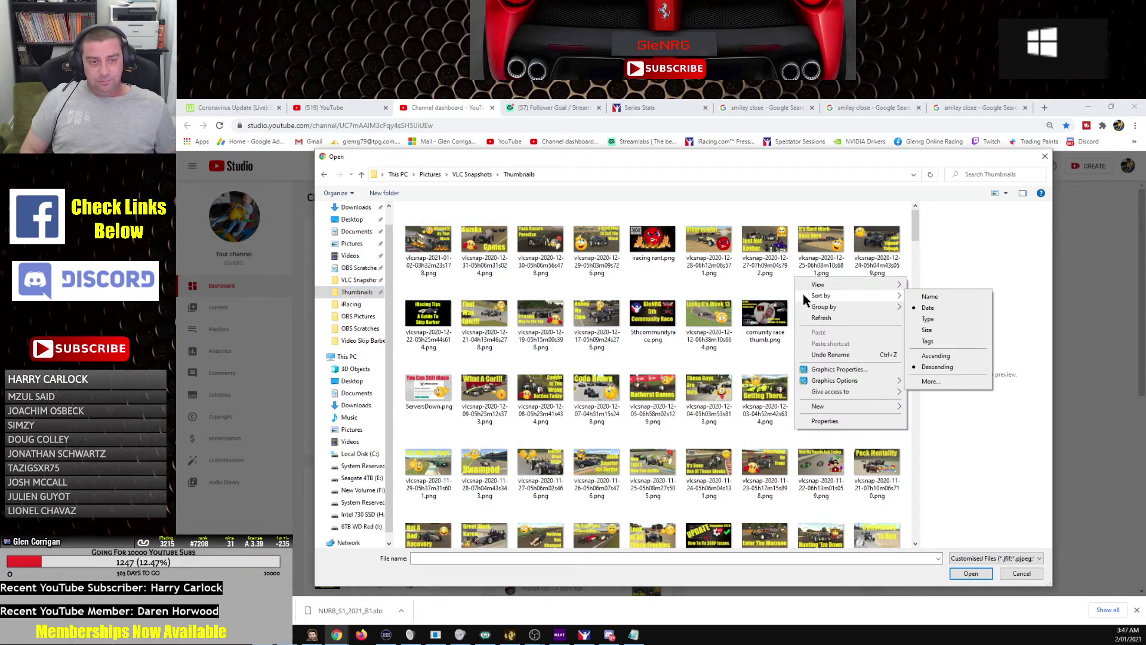
left_click(929, 305)
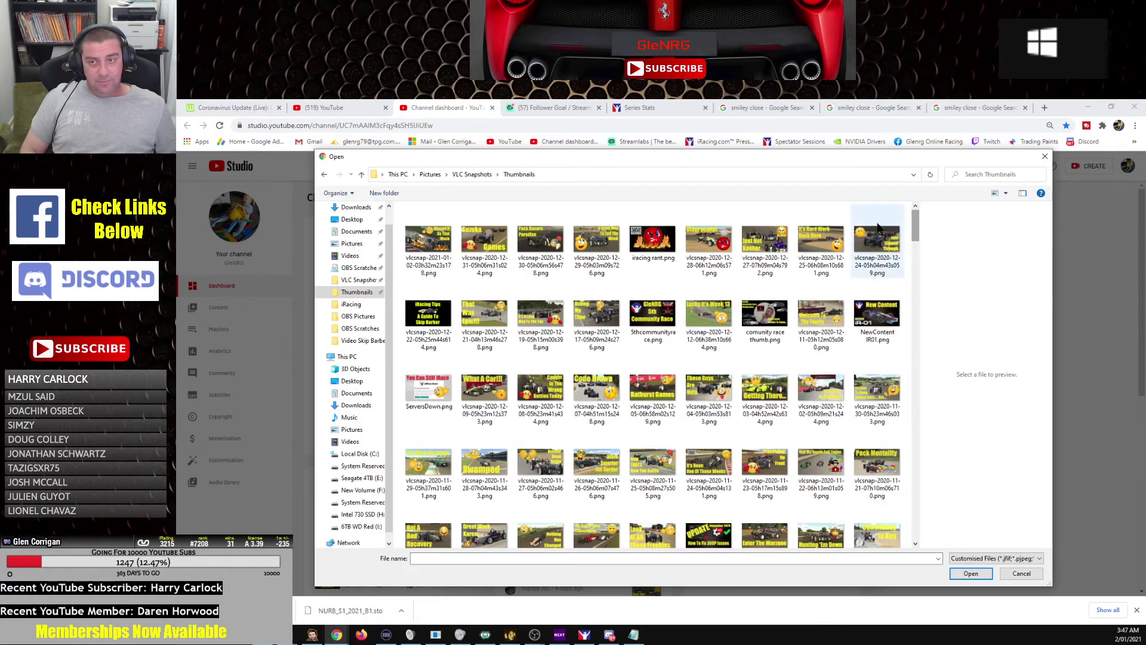
left_click(427, 239)
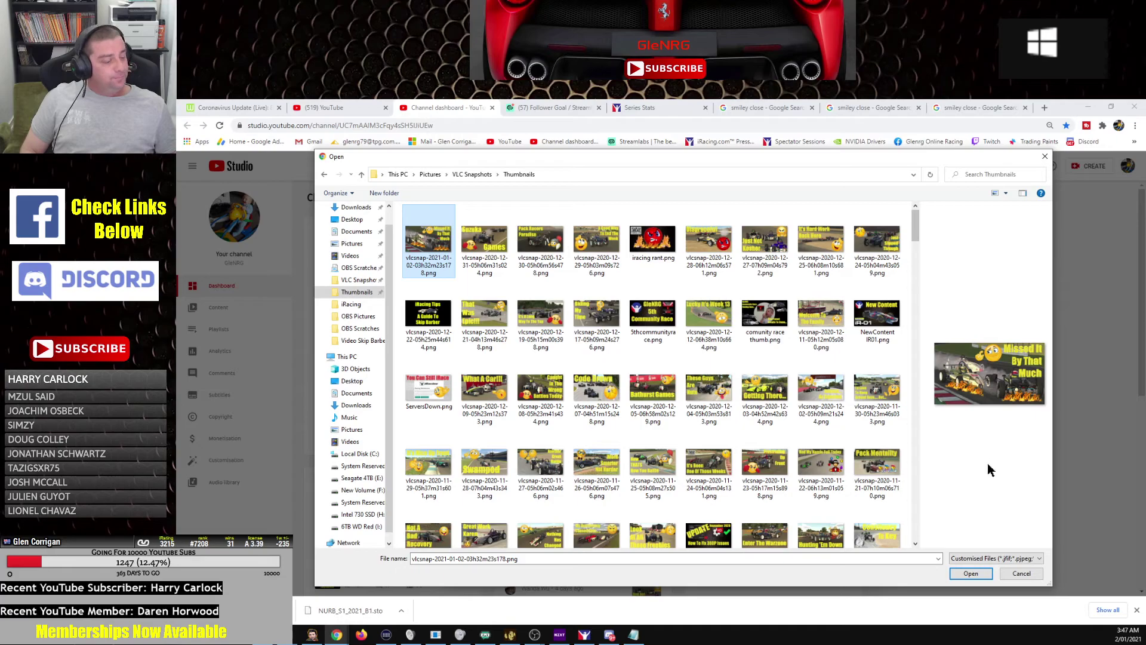
left_click(972, 575)
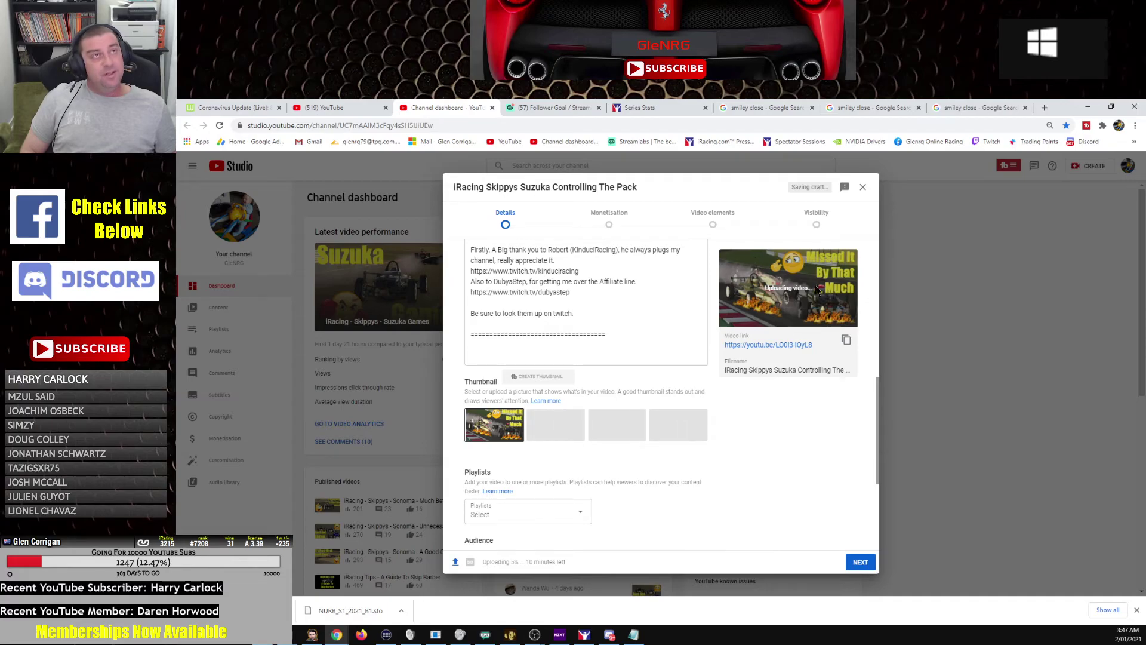
Show more options in the video details and review the audience, paid promotion, tags, language, licence, category and comment settings
scroll(786, 494, "up", 3)
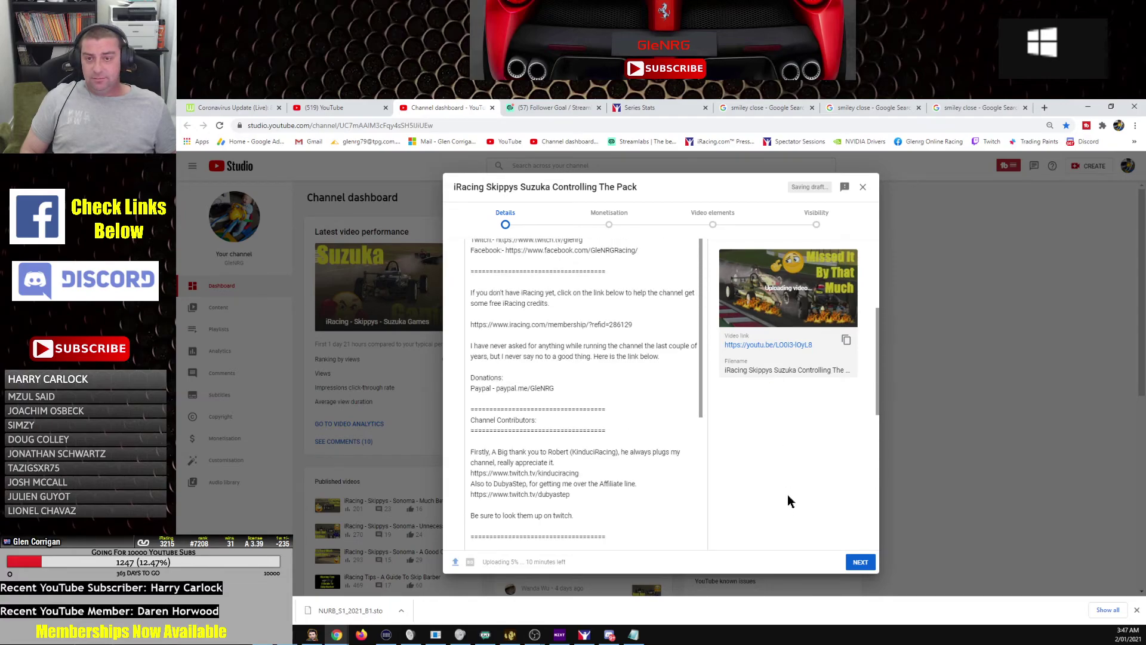
scroll(791, 504, "down", 4)
scroll(791, 503, "down", 3)
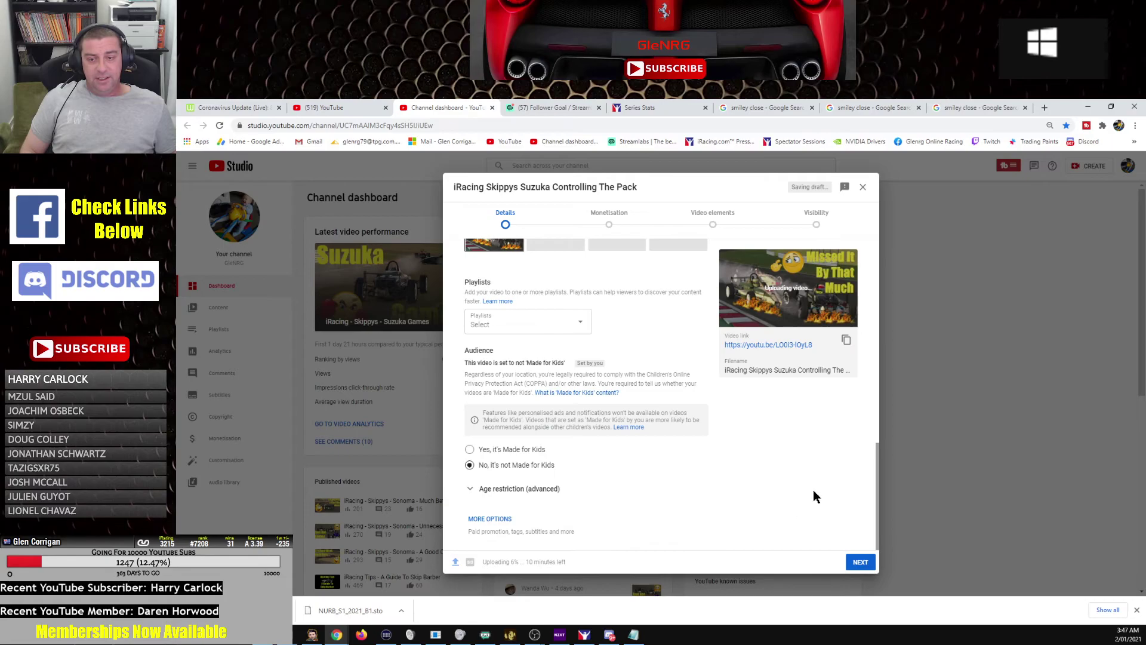
scroll(733, 470, "down", 3)
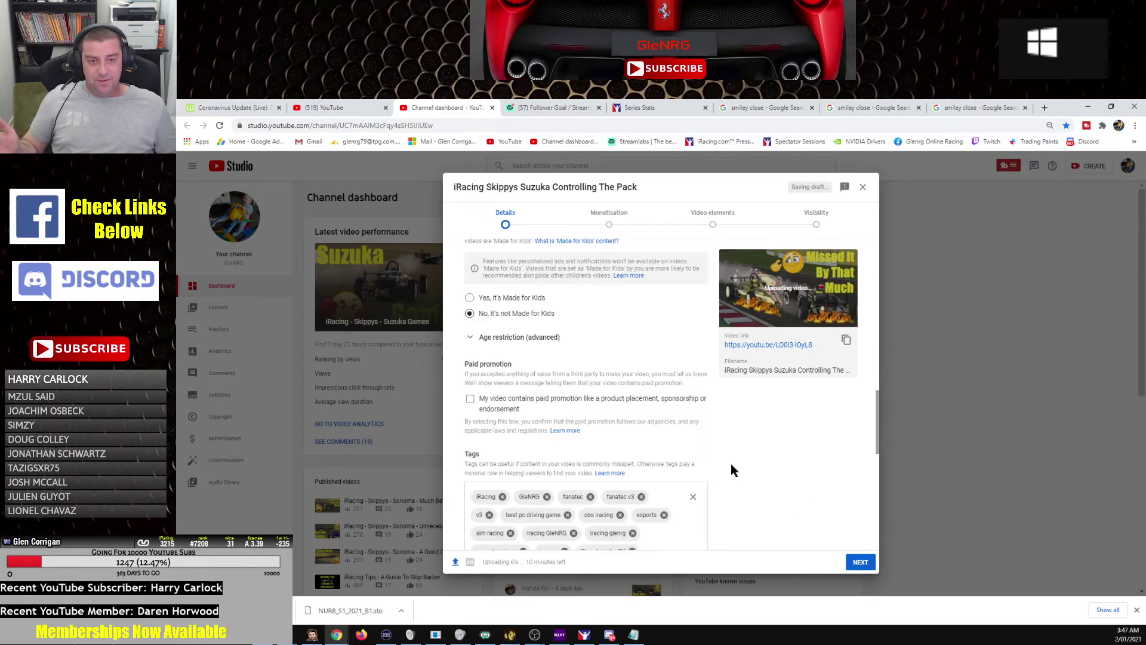
scroll(750, 460, "down", 1)
scroll(751, 460, "down", 5)
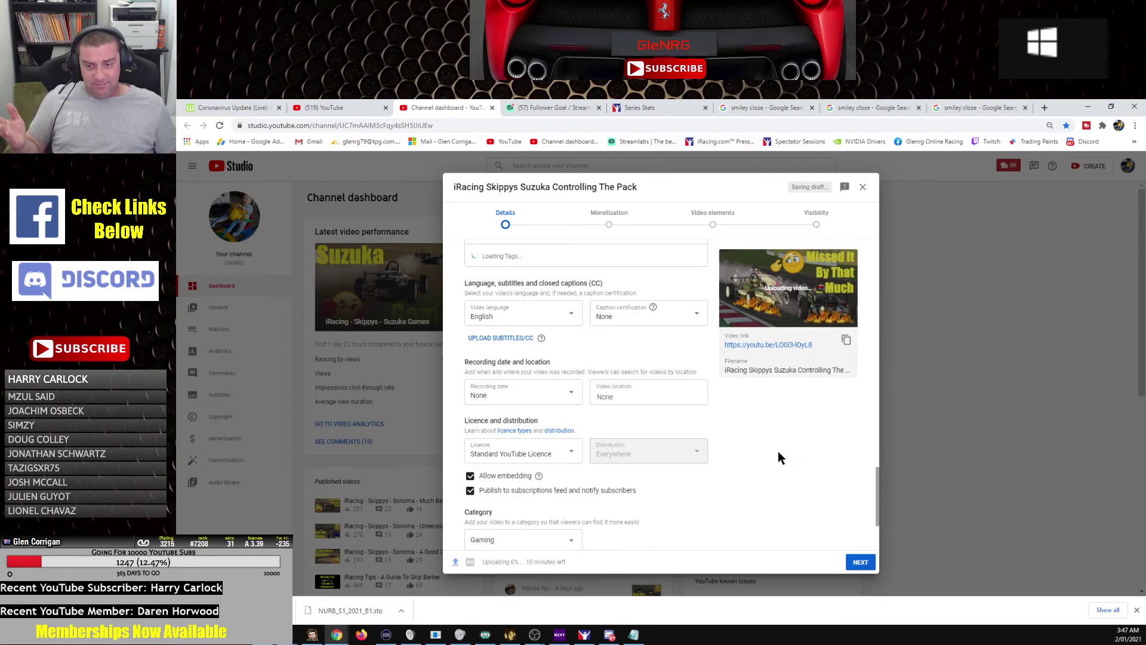
scroll(820, 495, "down", 3)
left_click(559, 420)
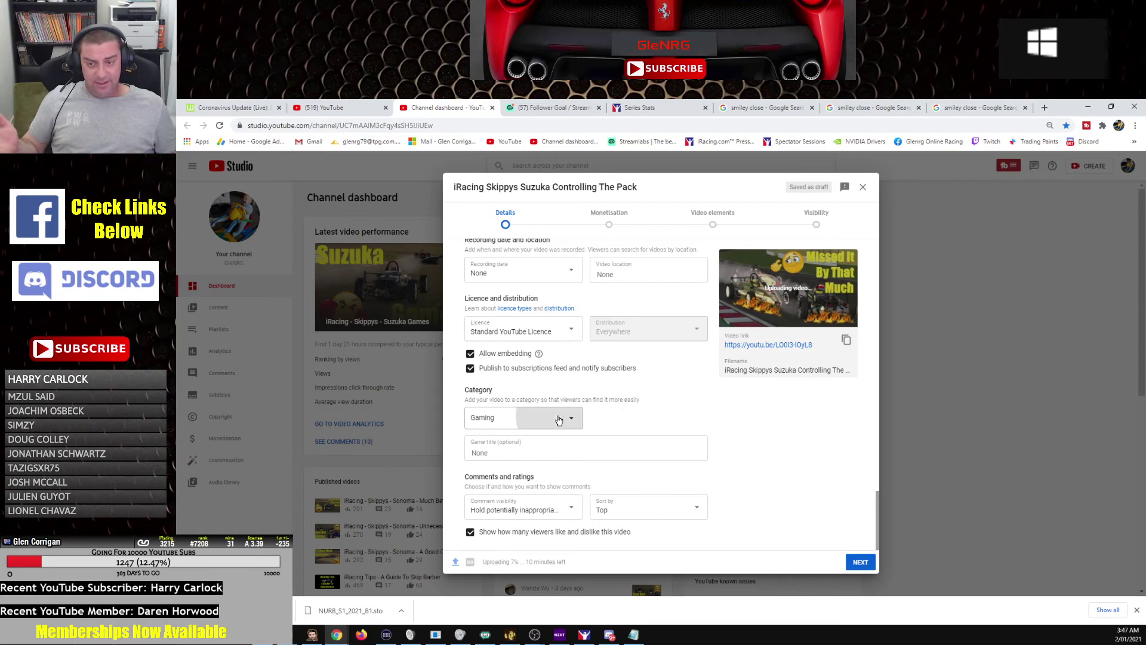
left_click(559, 420)
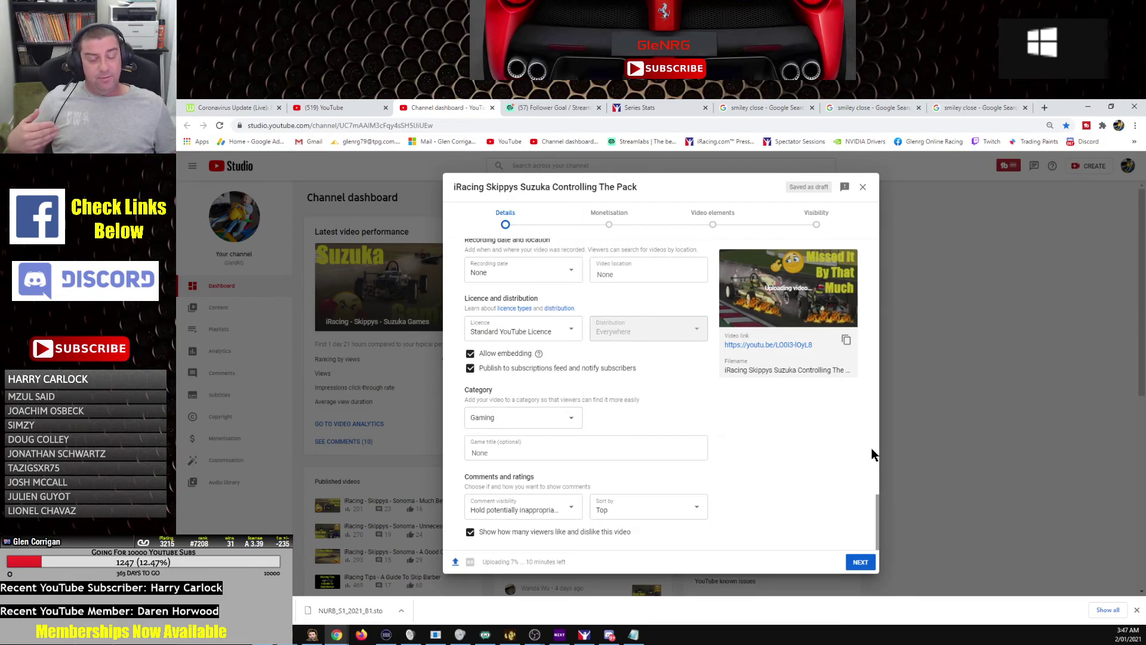